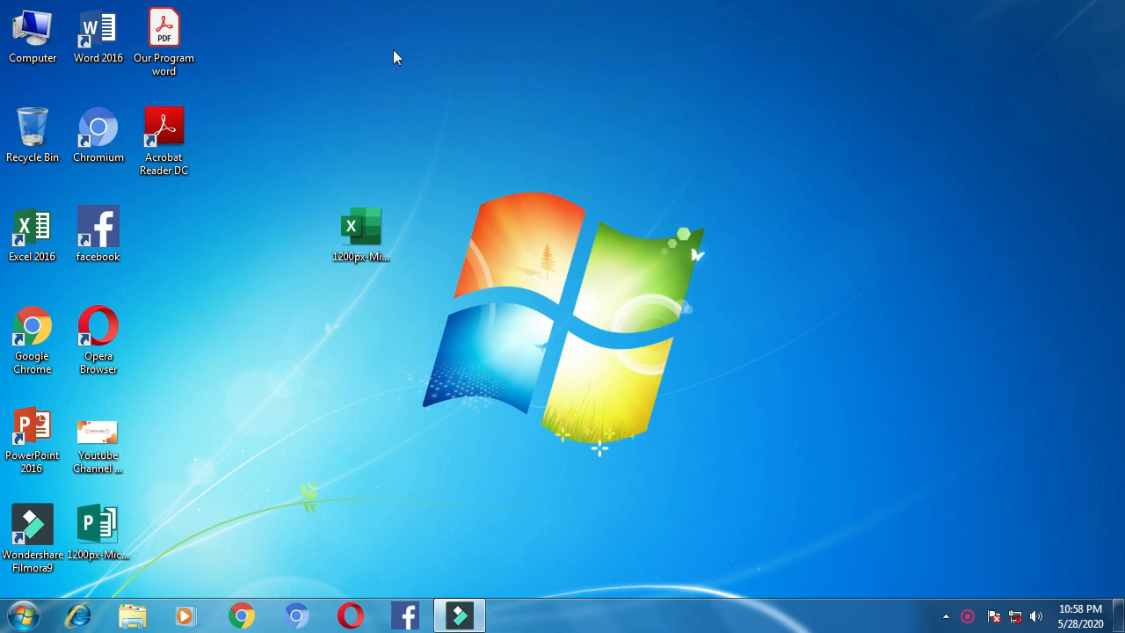
Open the 'Our Program word' PDF course outline from the desktop in Acrobat Reader DC
double_click(164, 35)
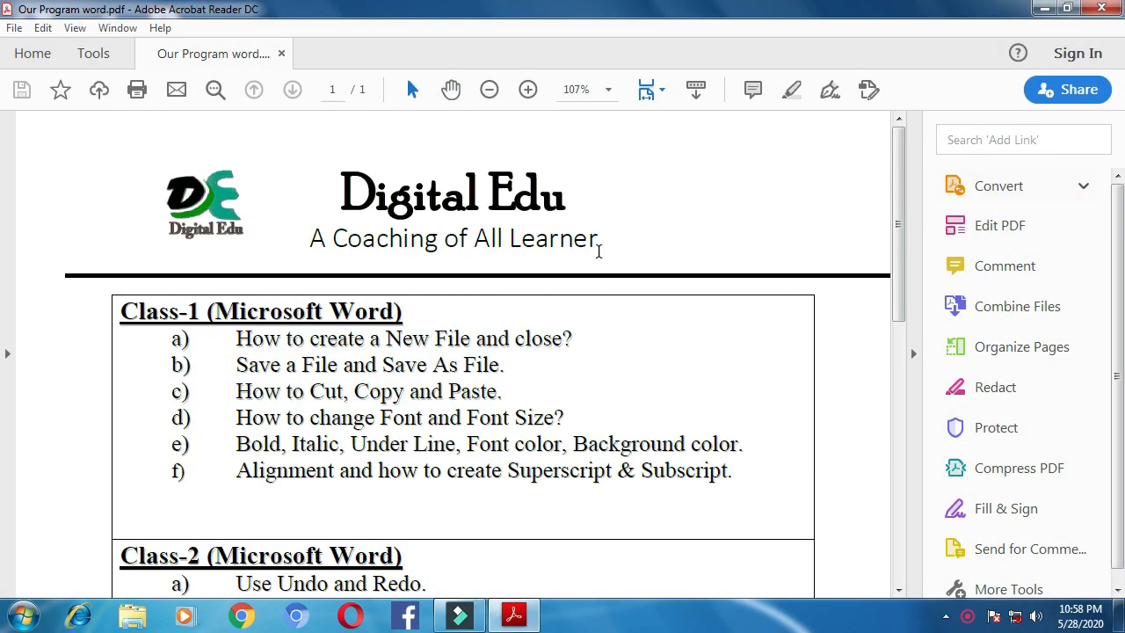
scroll(391, 335, down, 12)
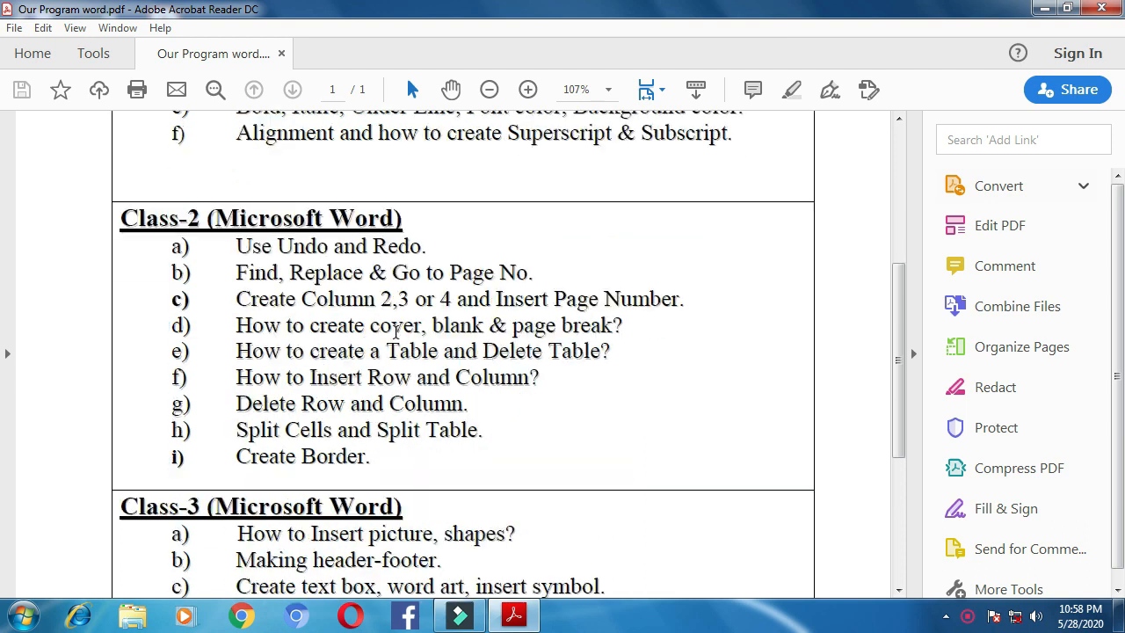
scroll(395, 332, up, 10)
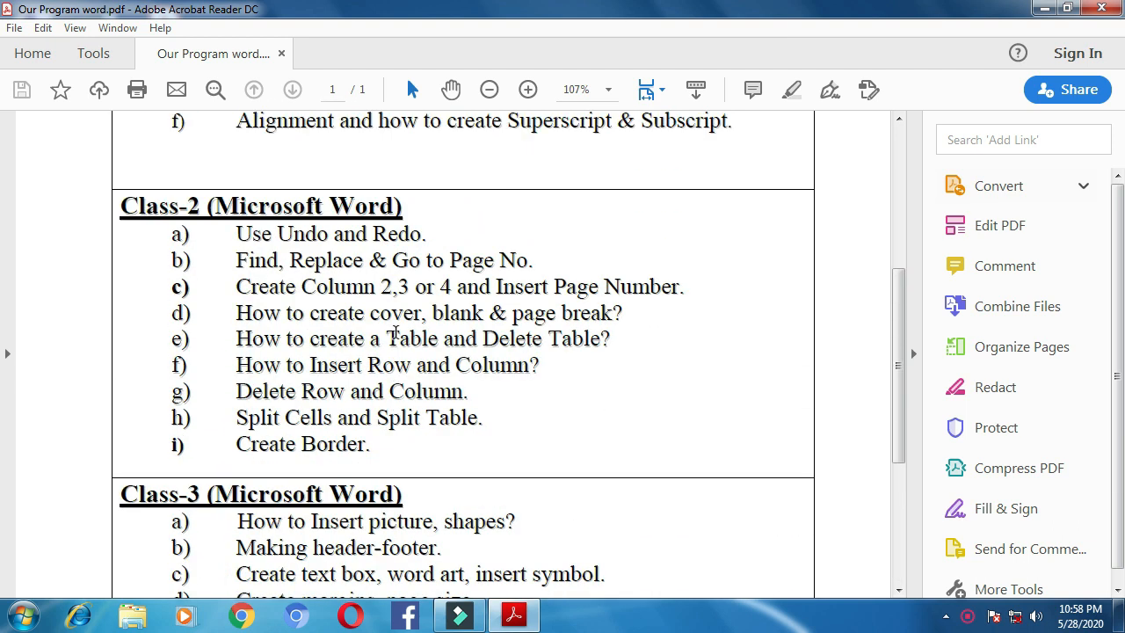
scroll(395, 333, up, 4)
scroll(448, 353, down, 2)
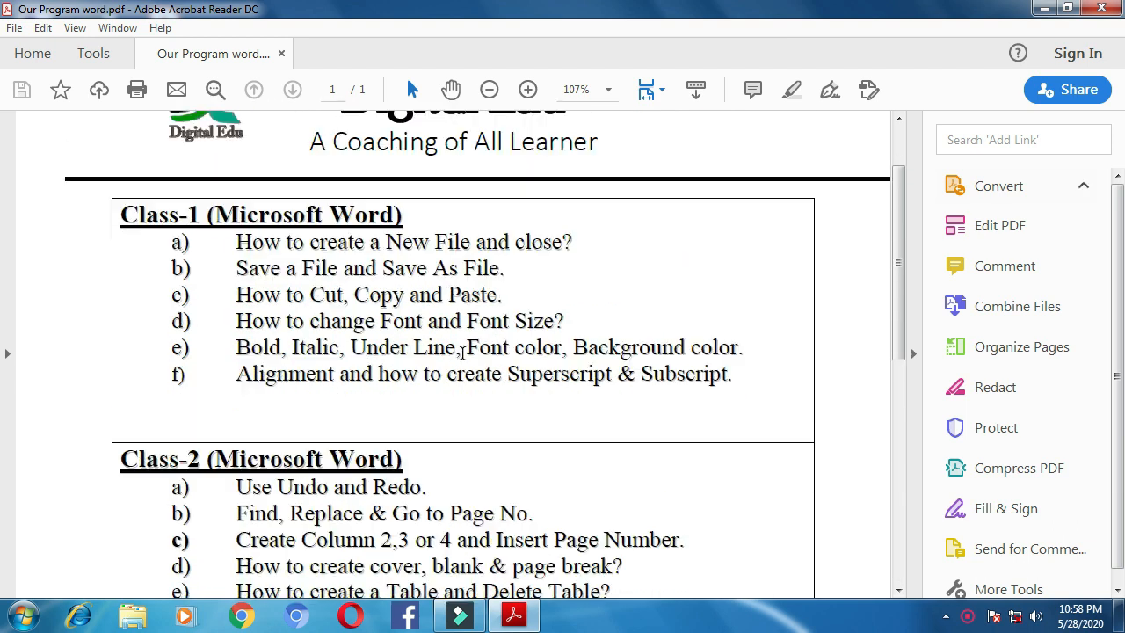
scroll(464, 353, down, 2)
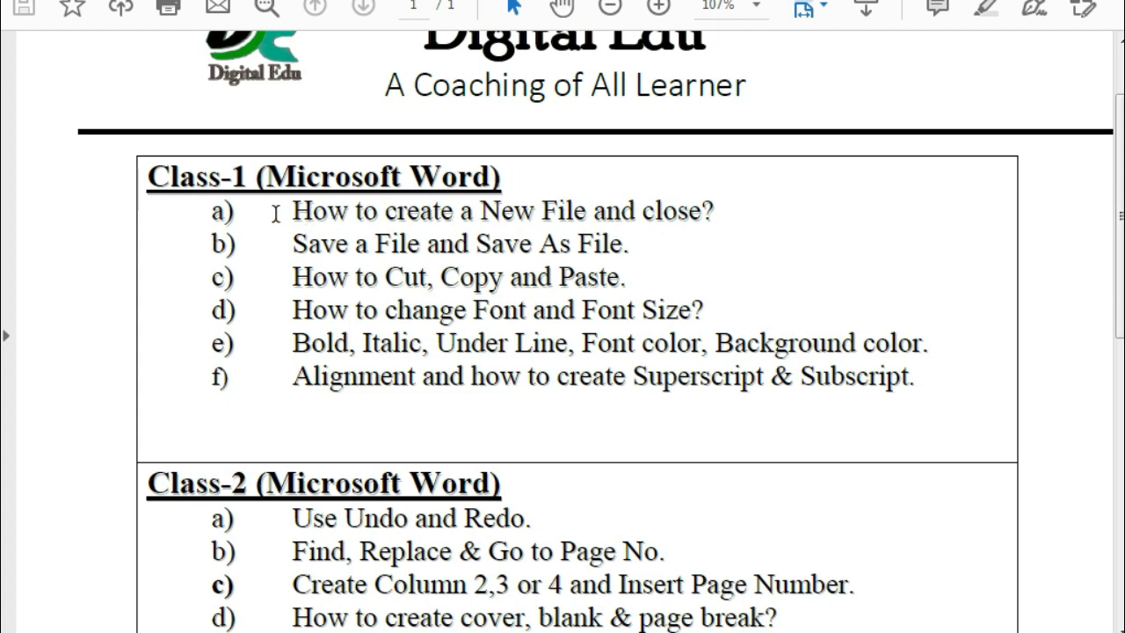
drag(293, 212, 710, 212)
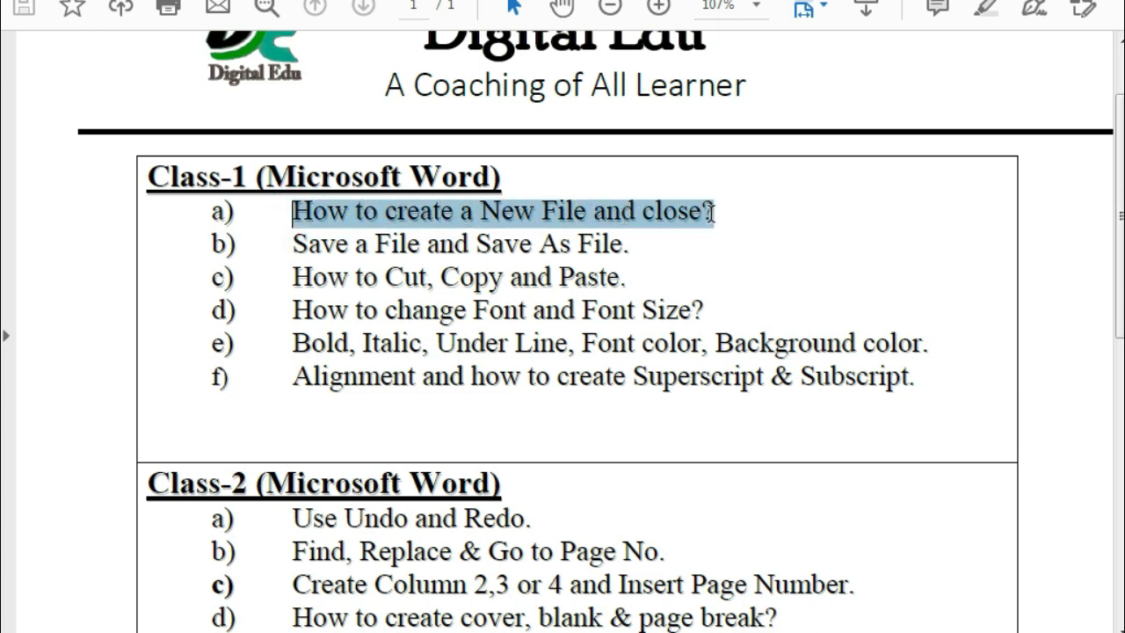
drag(293, 245, 631, 250)
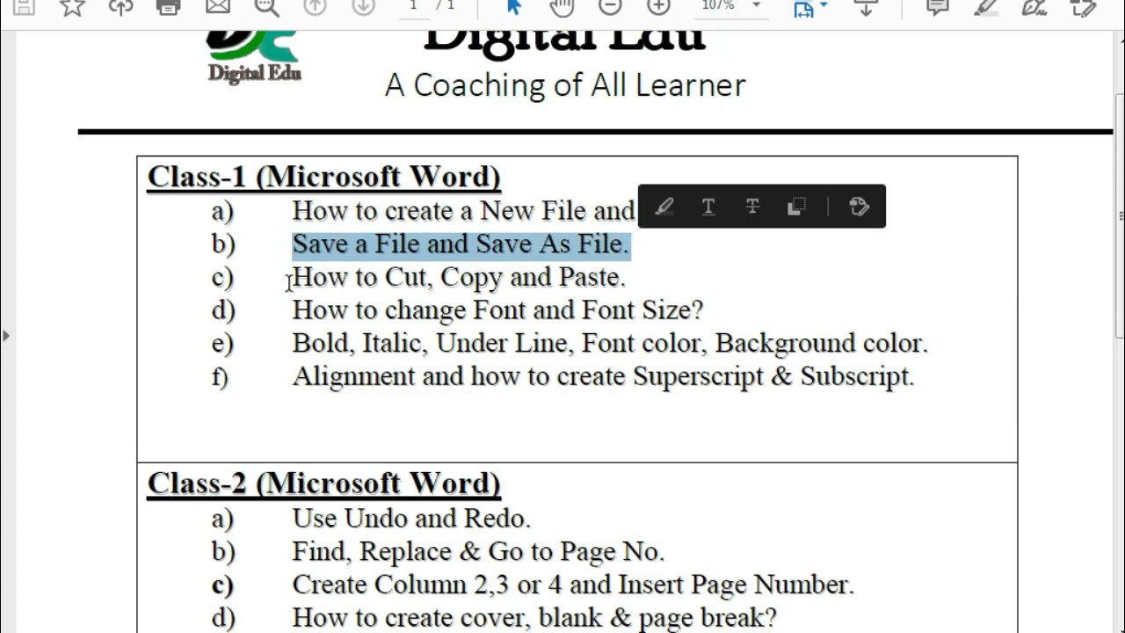
drag(289, 283, 624, 279)
drag(290, 312, 713, 312)
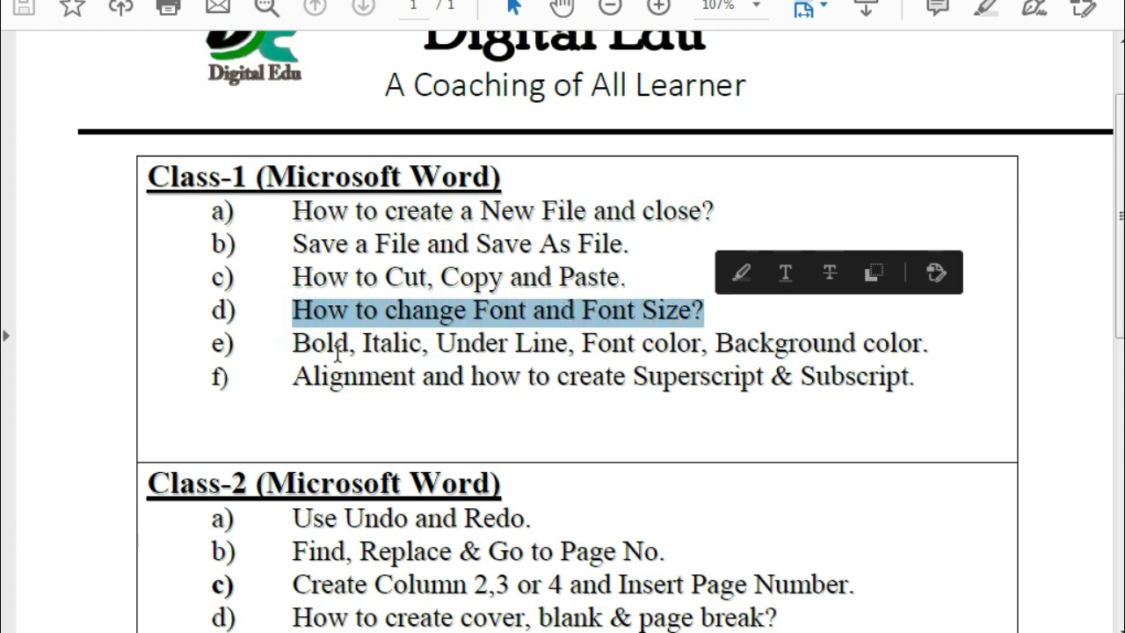
drag(293, 343, 918, 348)
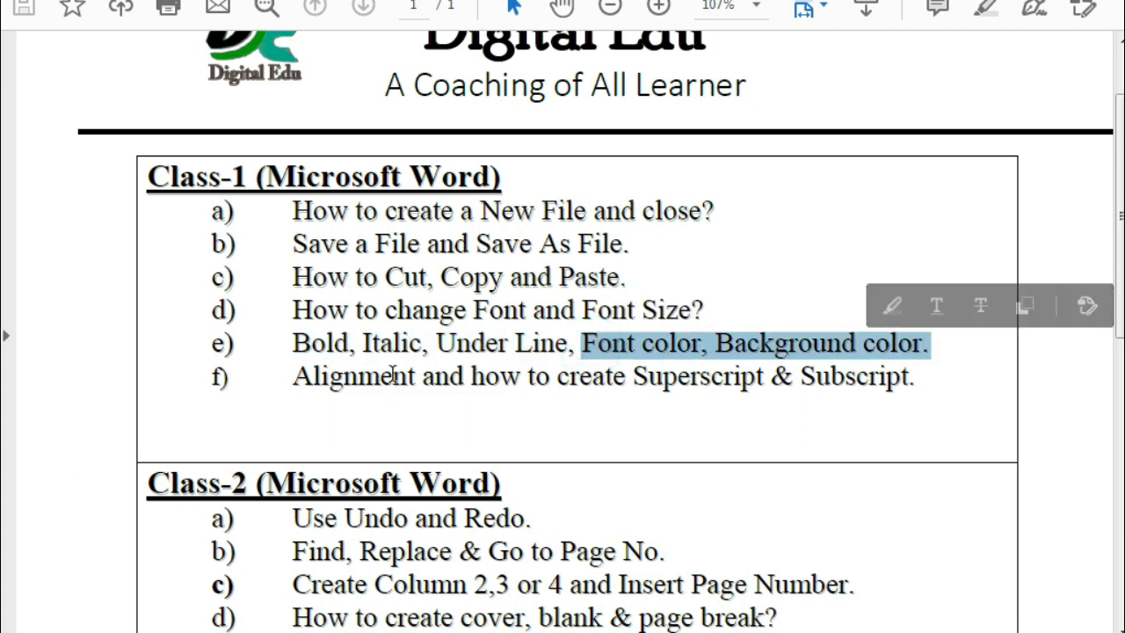
drag(285, 378, 914, 394)
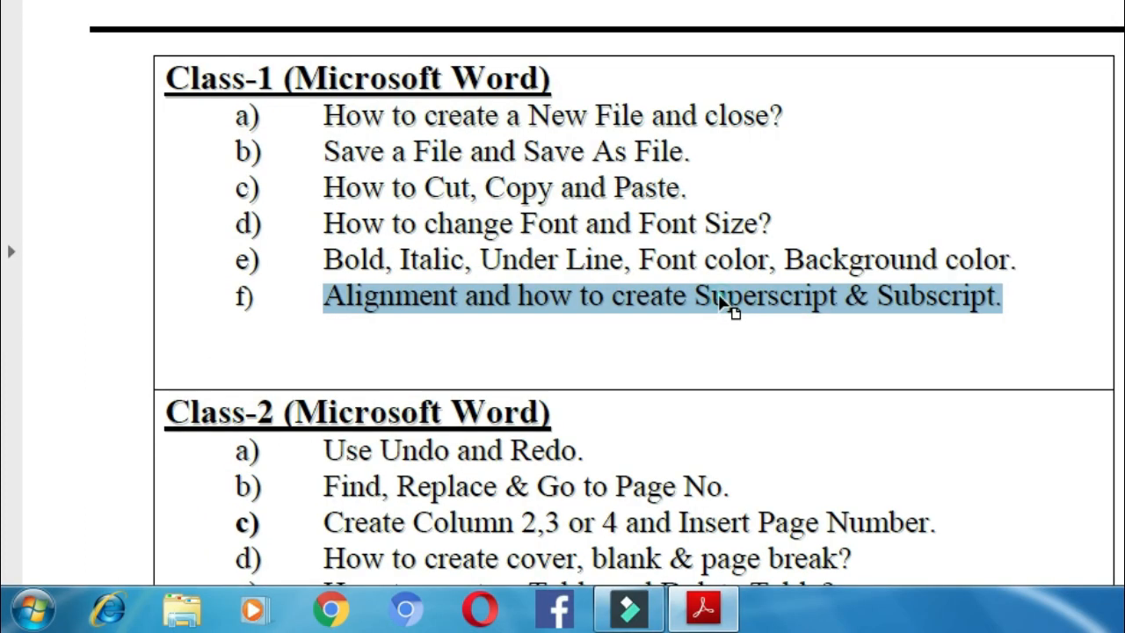
click(726, 298)
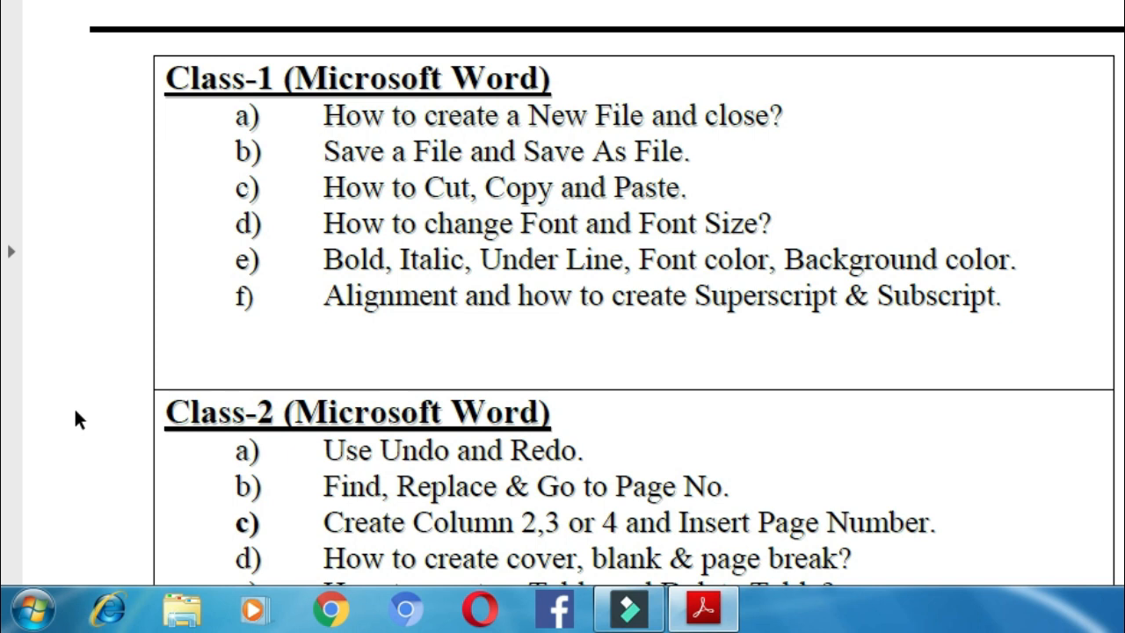
Launch Word 2016 from Start > All Programs > Microsoft Office to get a blank Document1
click(33, 608)
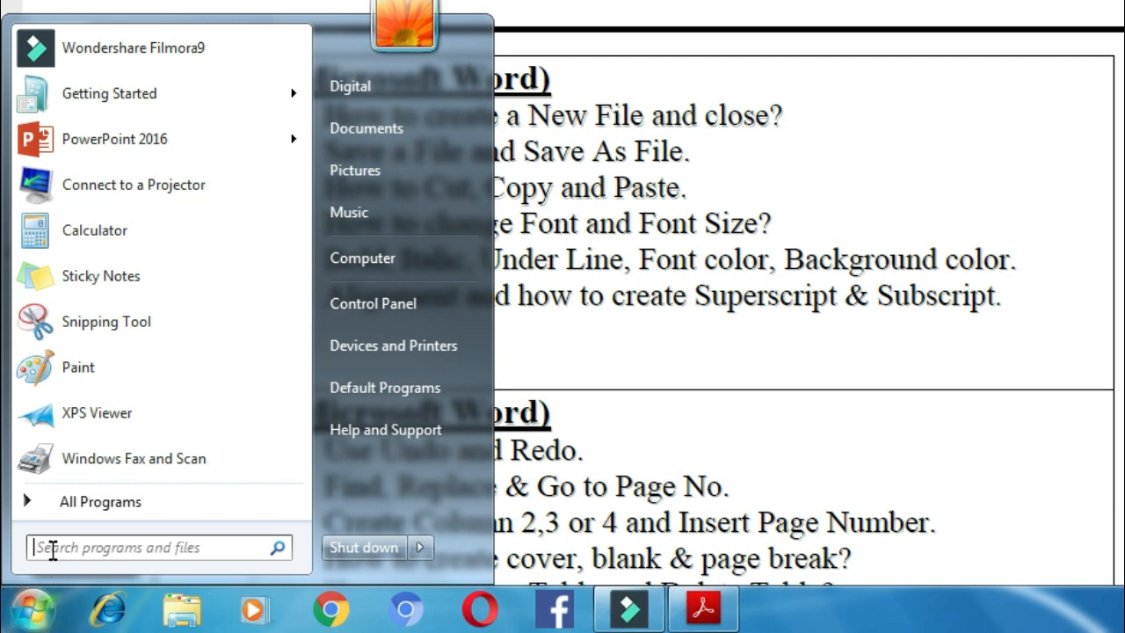
click(75, 501)
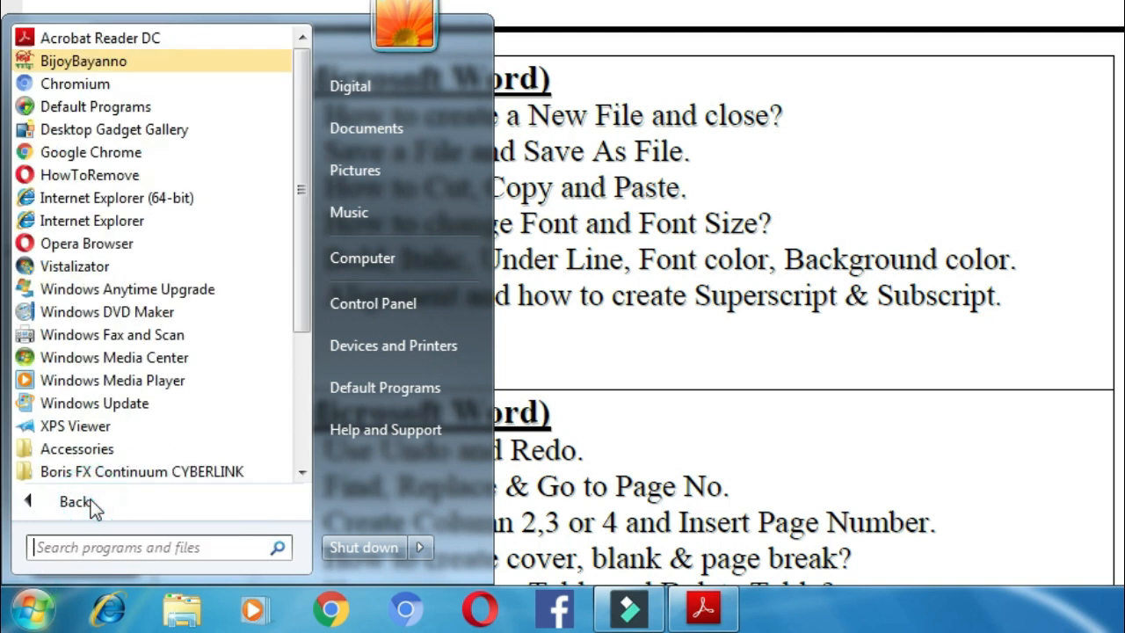
scroll(156, 259, down, 3)
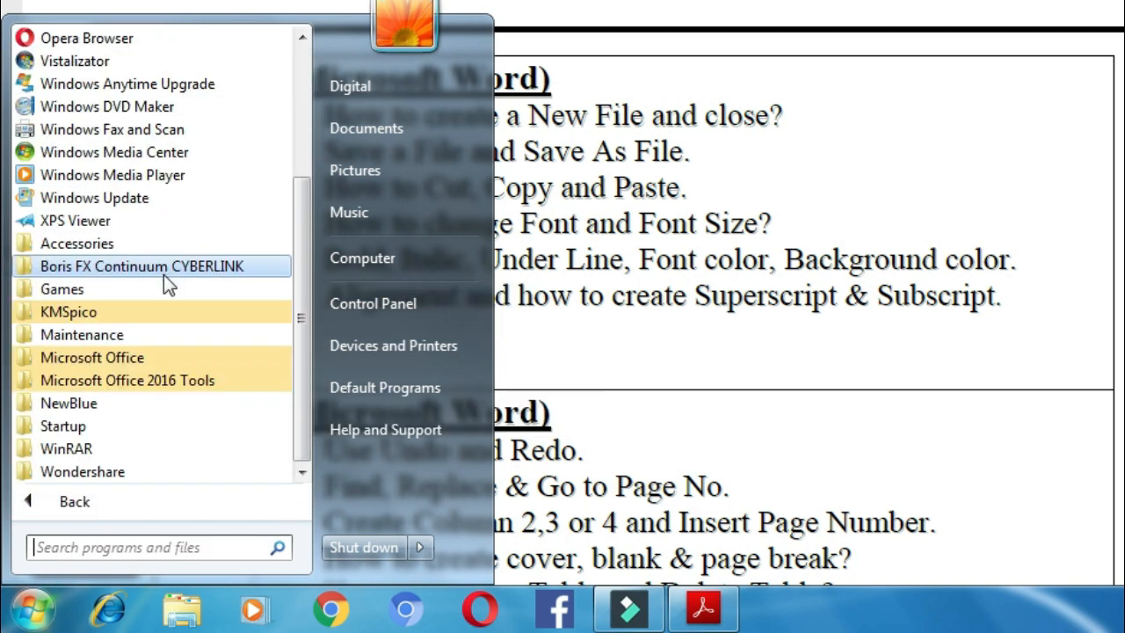
click(145, 358)
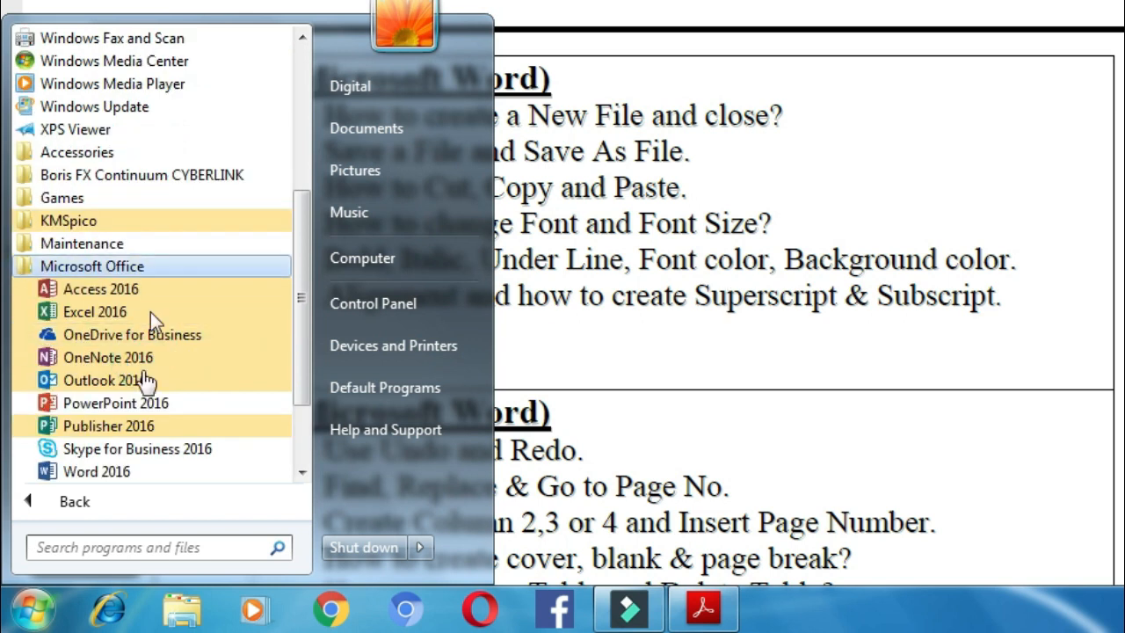
click(154, 474)
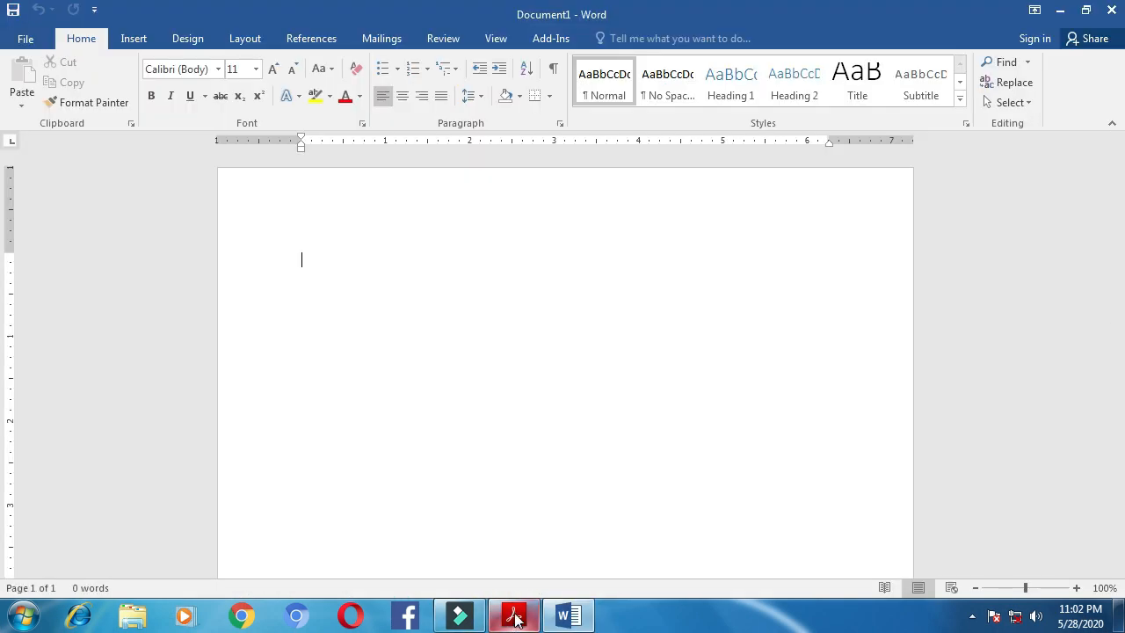
click(515, 617)
drag(244, 266, 590, 265)
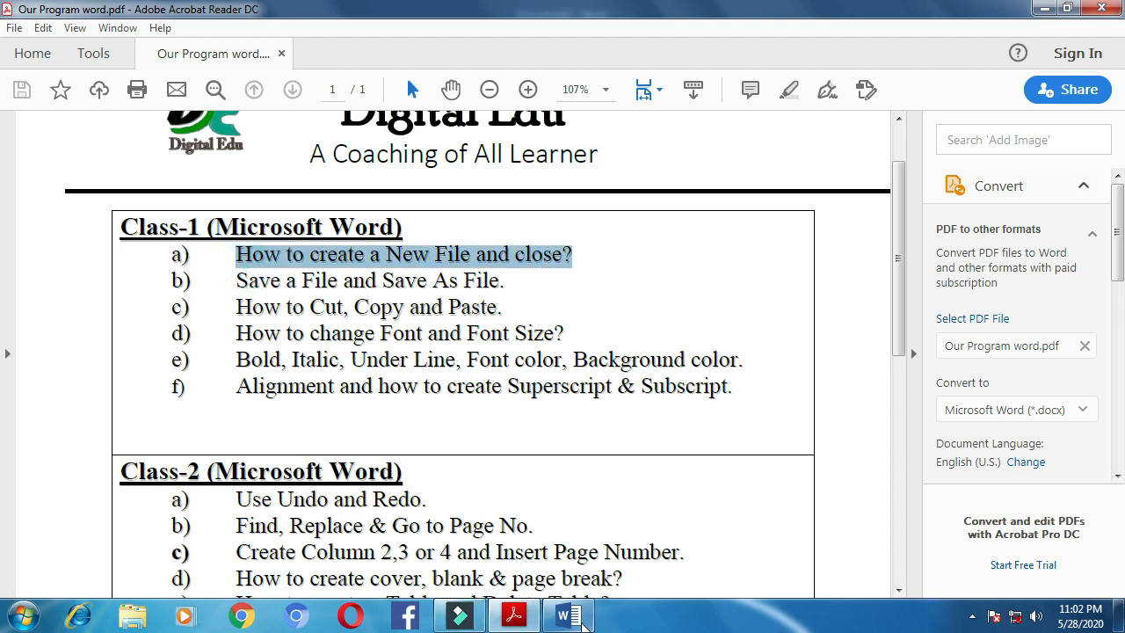
click(568, 615)
click(351, 262)
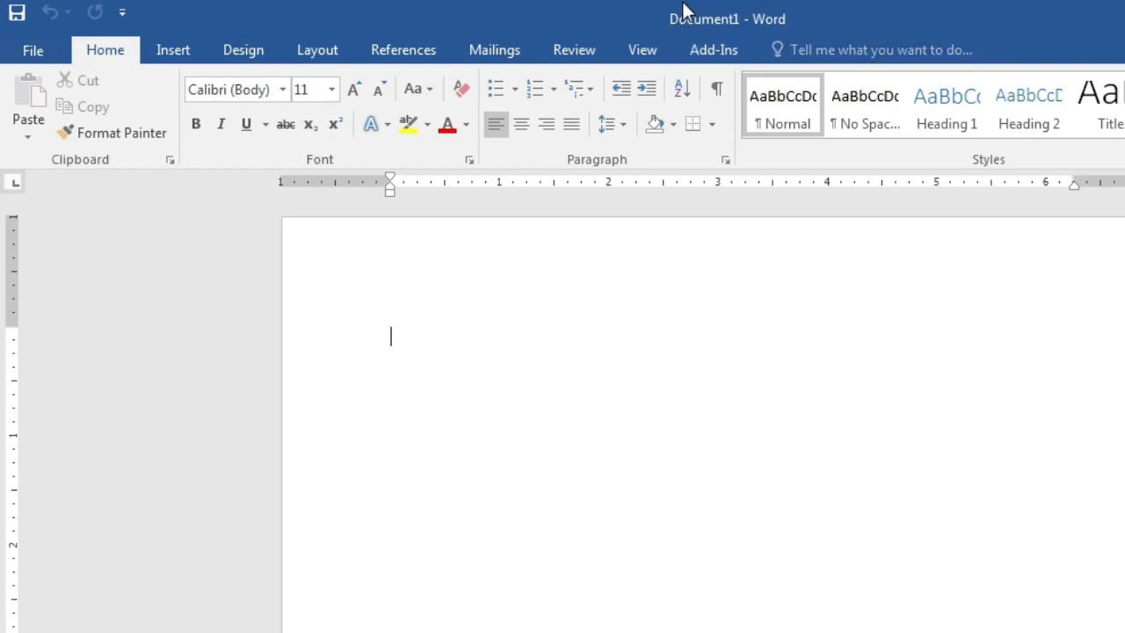
Create a blank Document2 via File > New and switch between Document1 and Document2
click(32, 49)
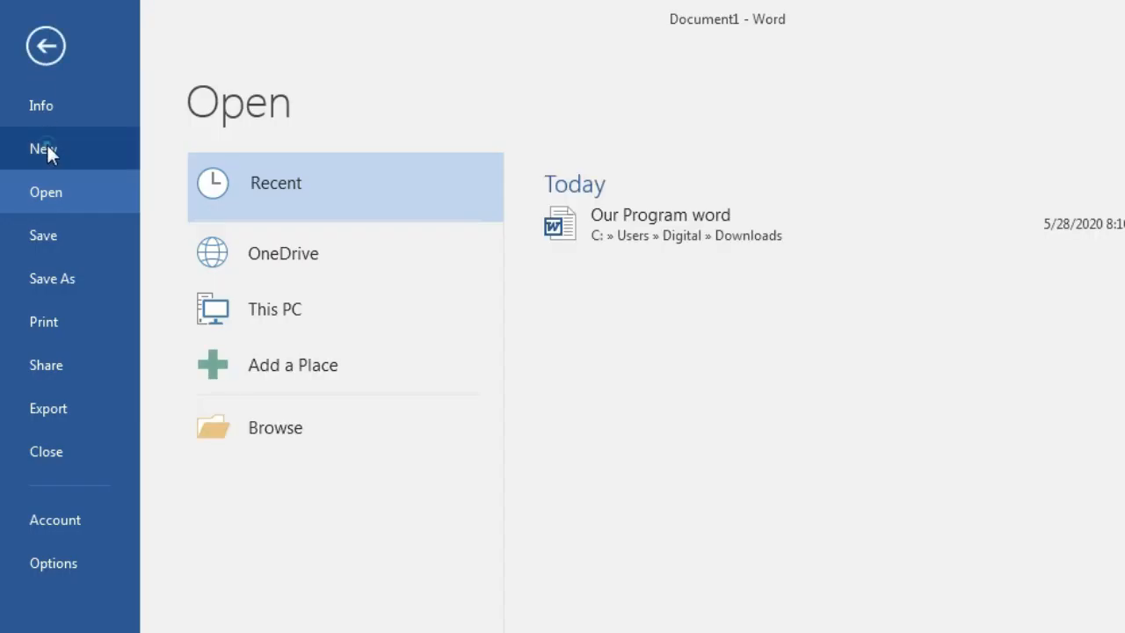
click(46, 144)
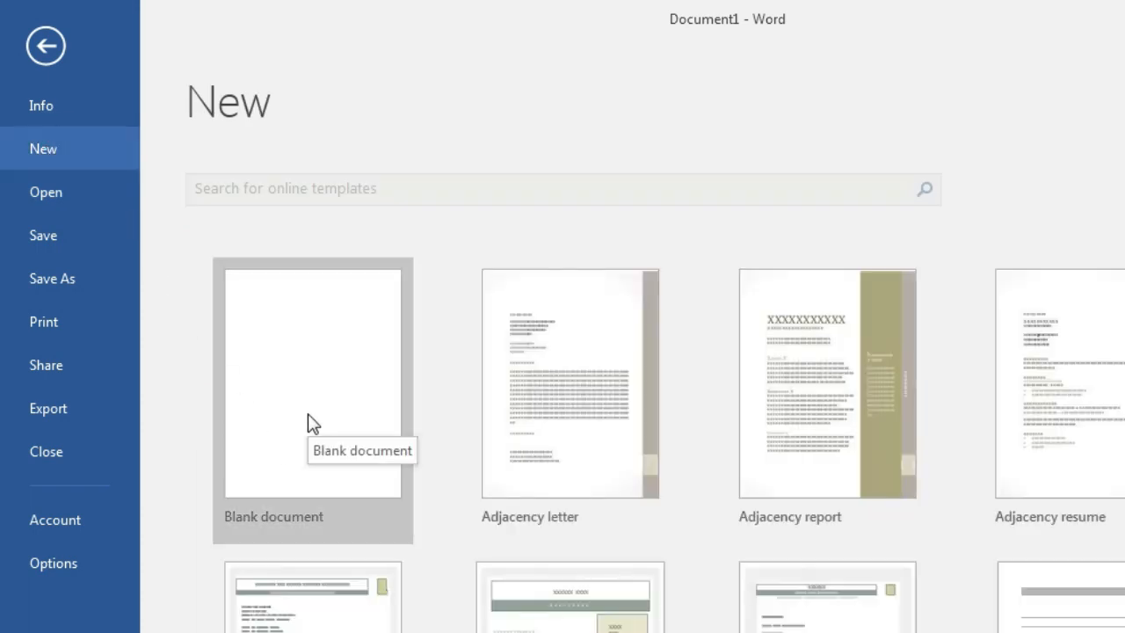
click(311, 421)
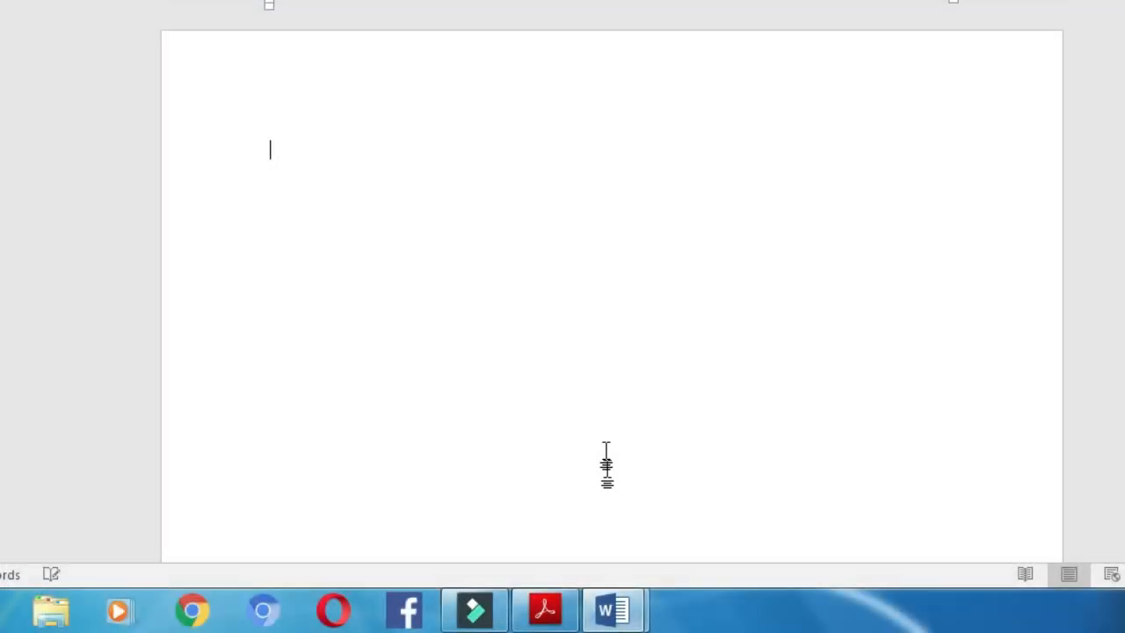
mouse_move(618, 613)
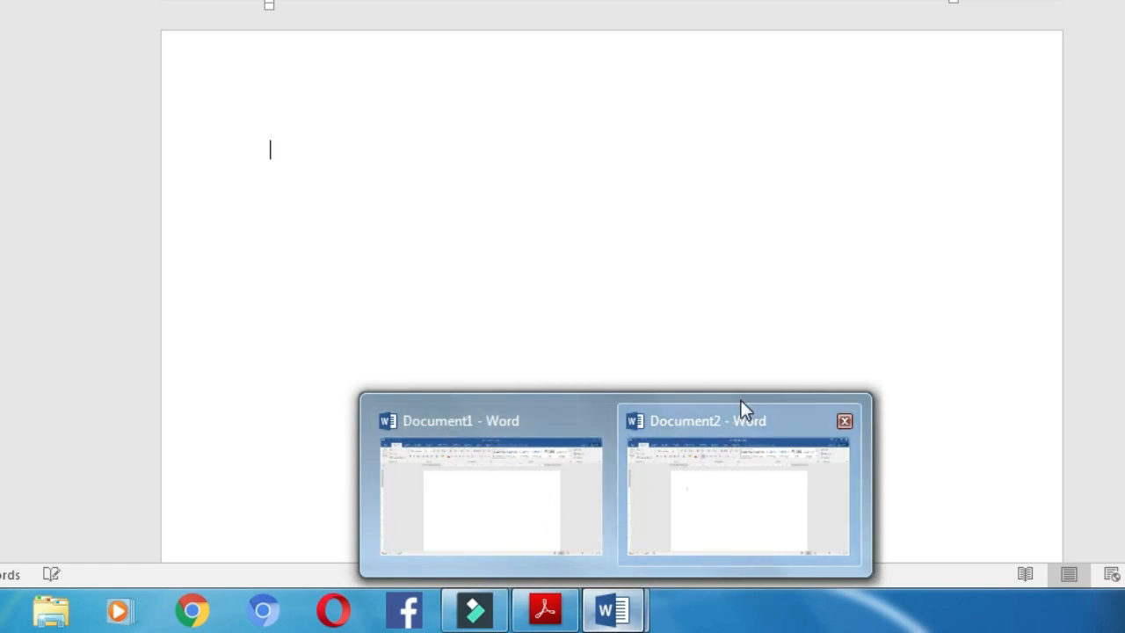
click(464, 489)
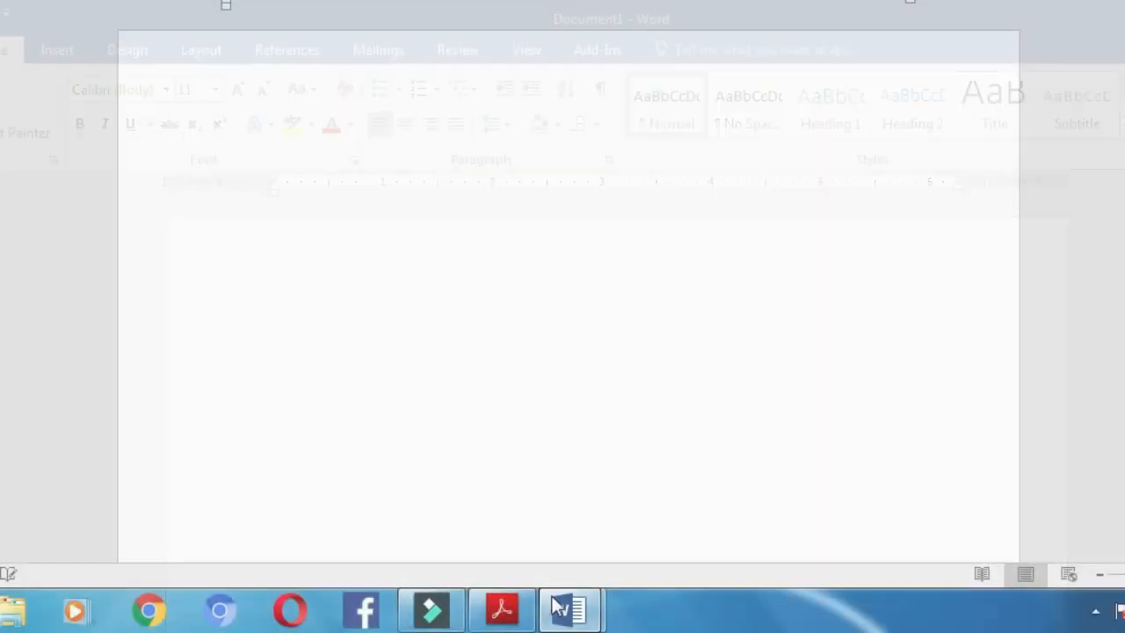
mouse_move(570, 609)
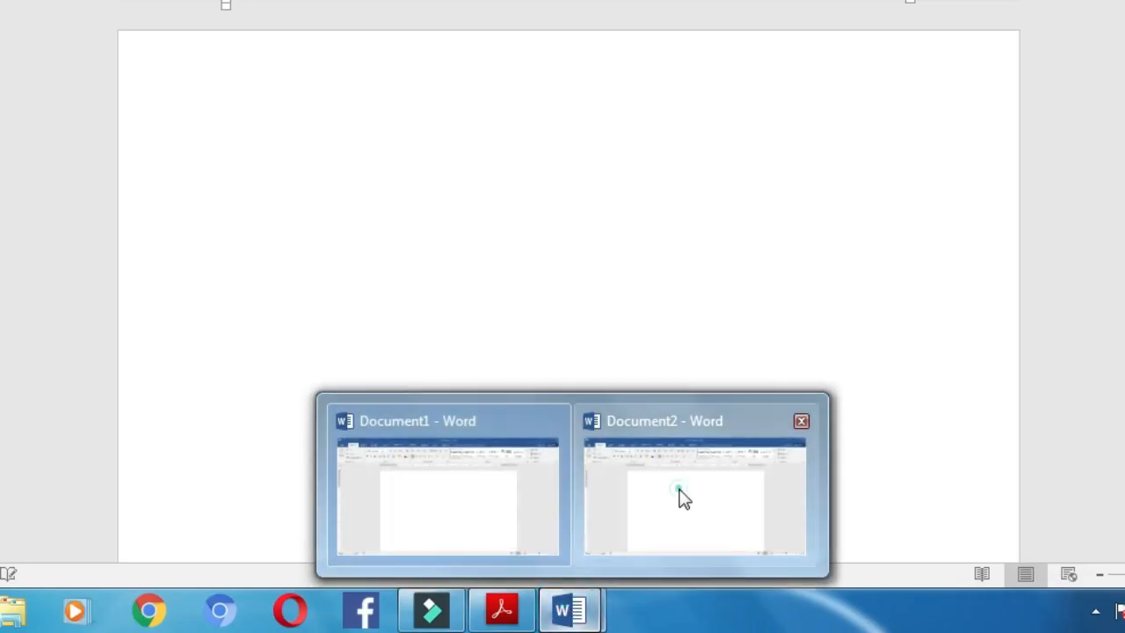
click(683, 497)
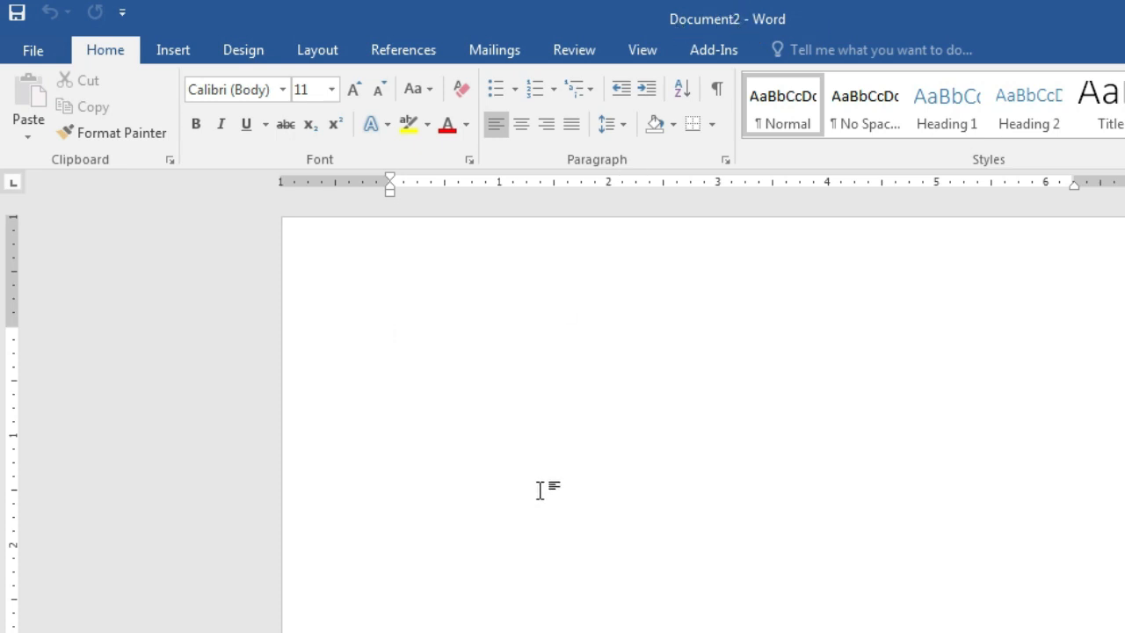
Create a third blank document, Document3, and bring it to the front
click(33, 50)
click(66, 146)
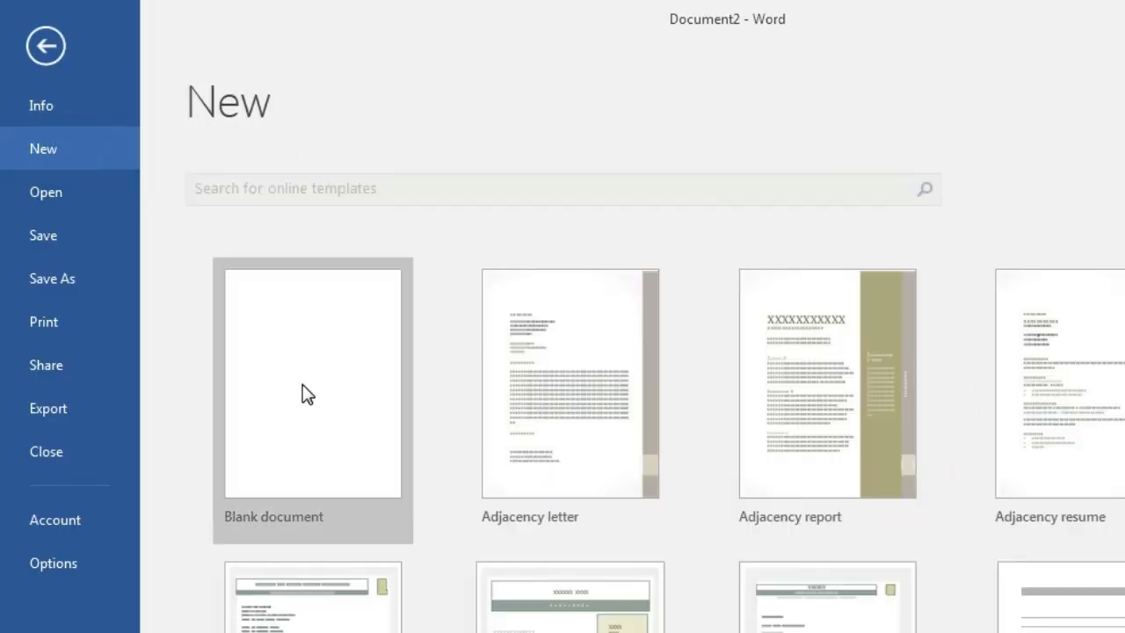
click(301, 392)
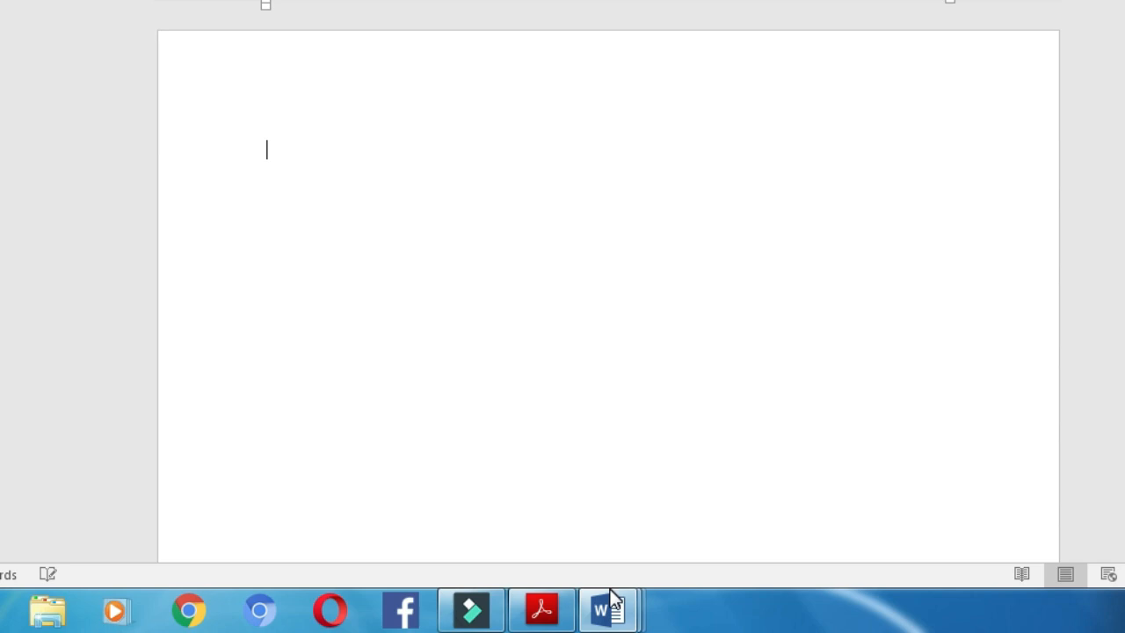
click(606, 608)
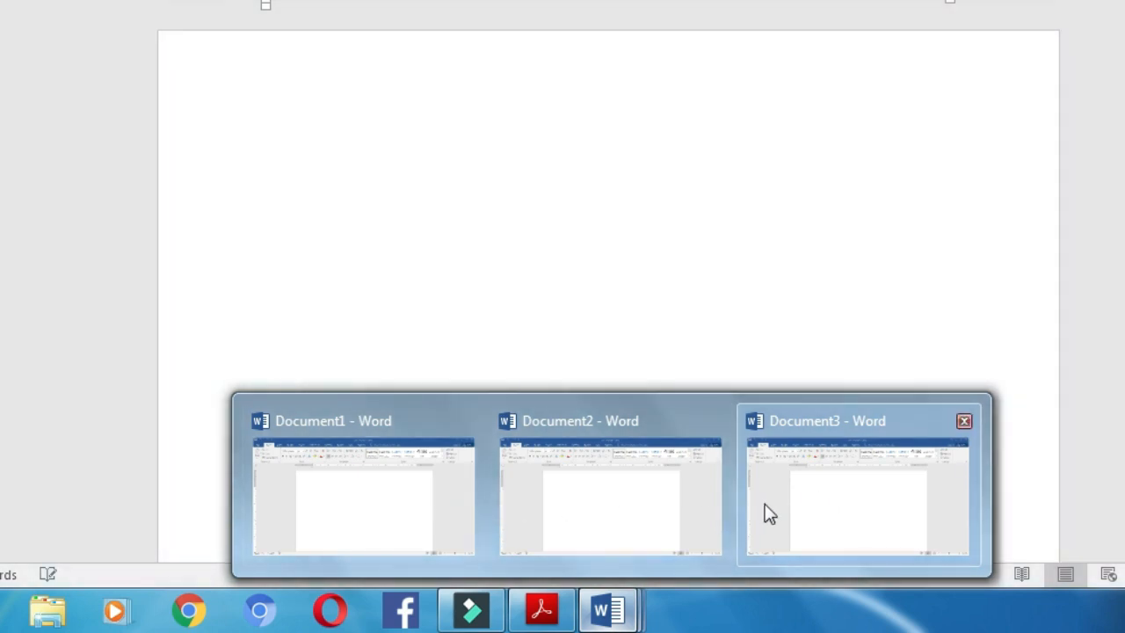
click(799, 504)
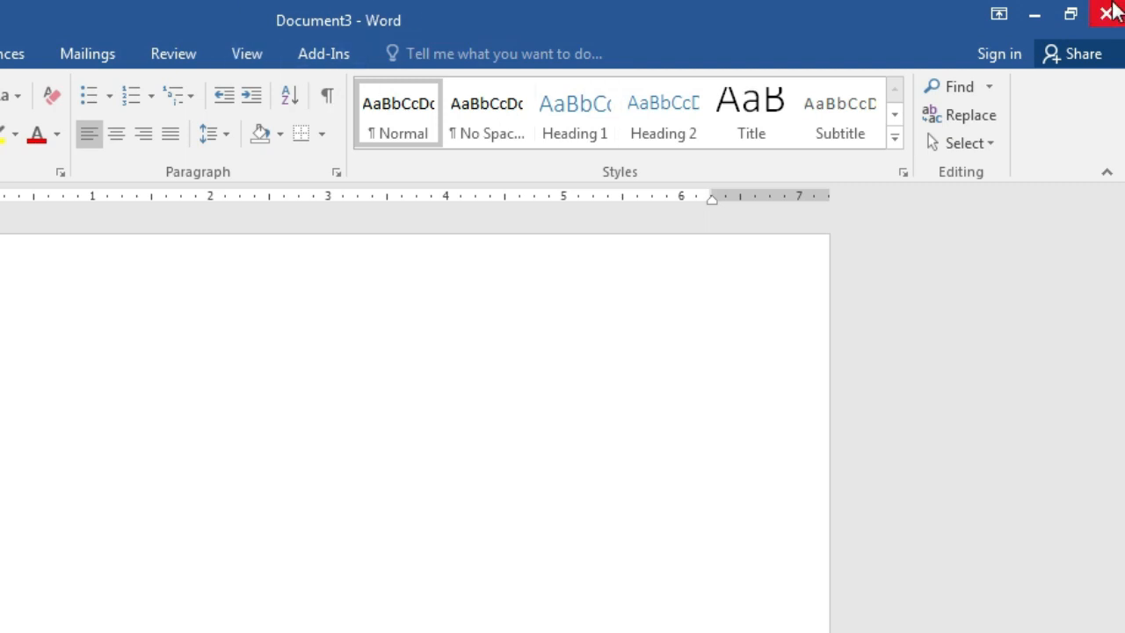
Close Document3 and Document2 and bring the course PDF forward
click(1110, 11)
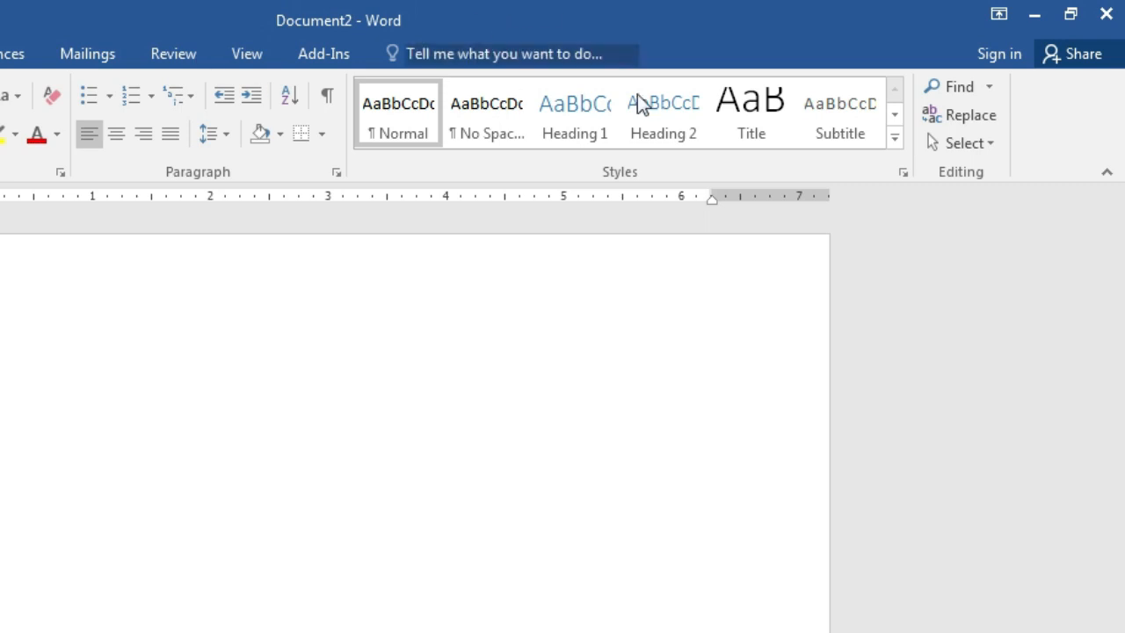
click(1106, 13)
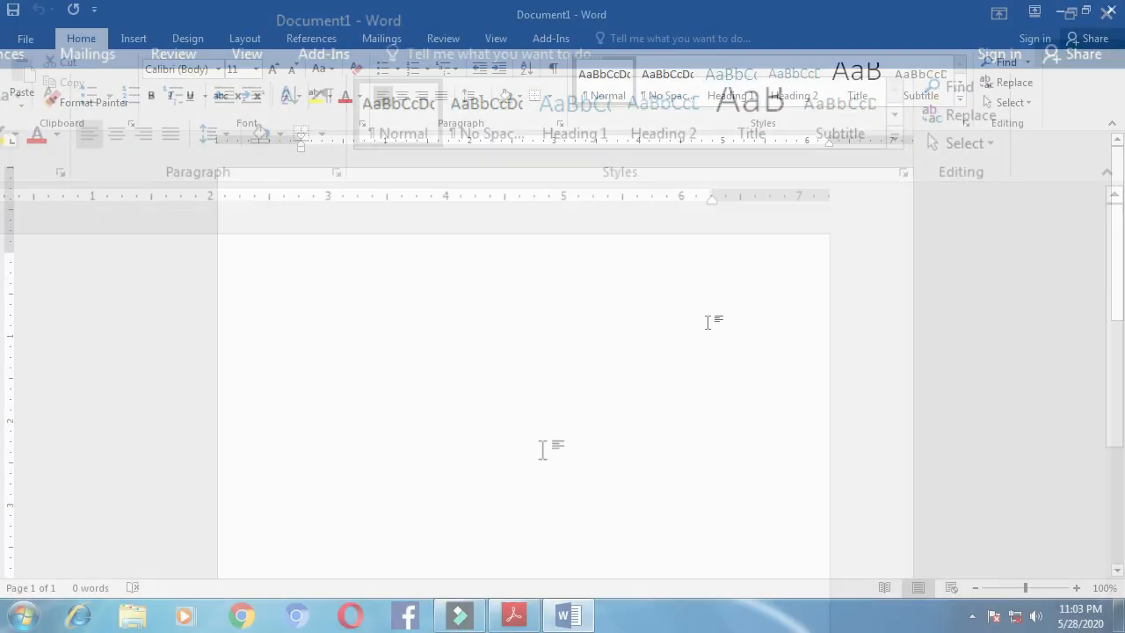
click(514, 615)
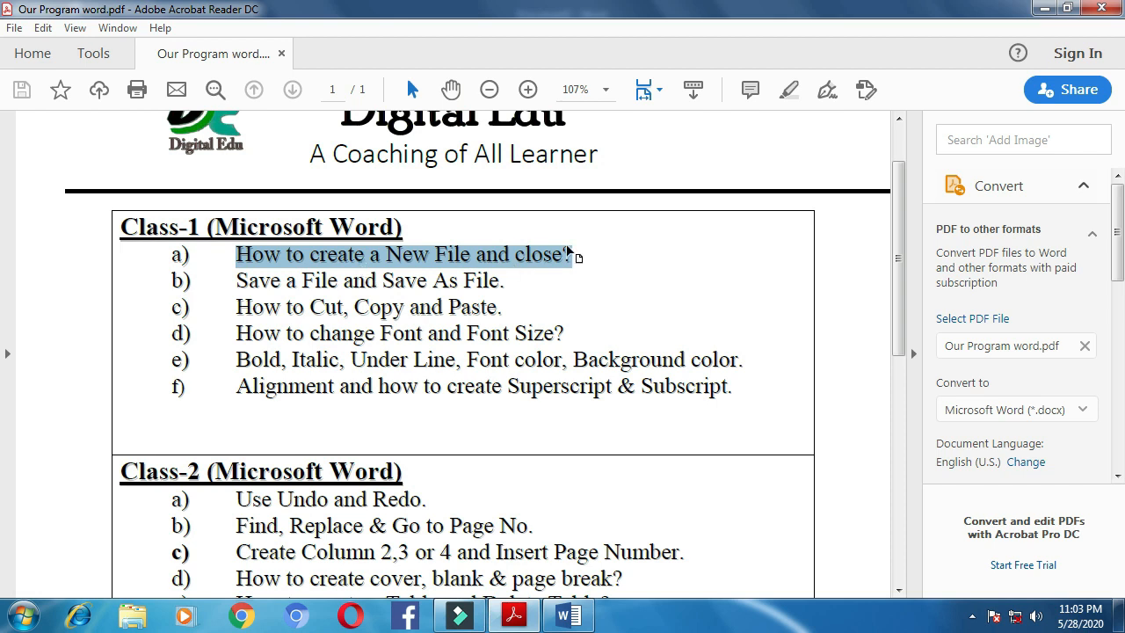
Point out the Save a File lesson in the PDF, then return to the blank Word page
click(437, 304)
click(250, 283)
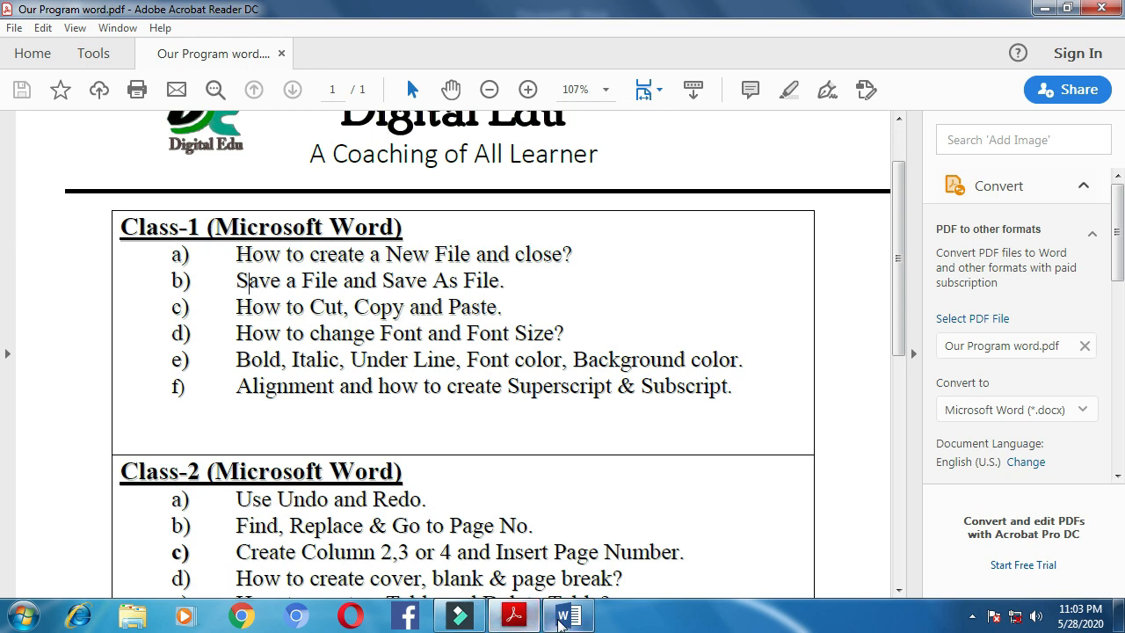
click(566, 615)
click(335, 276)
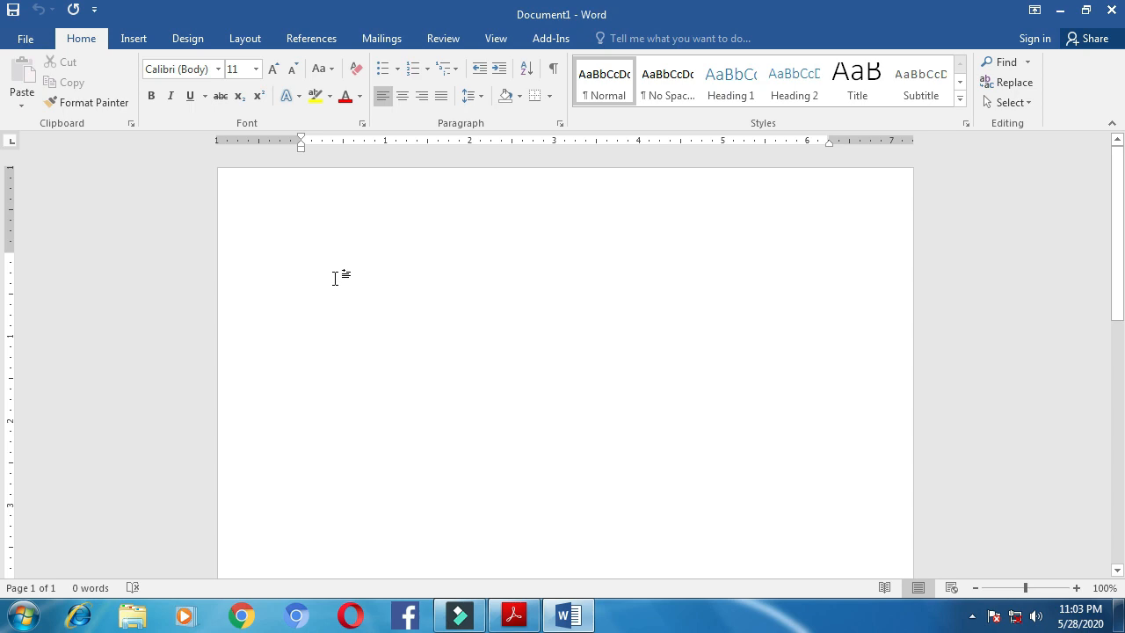
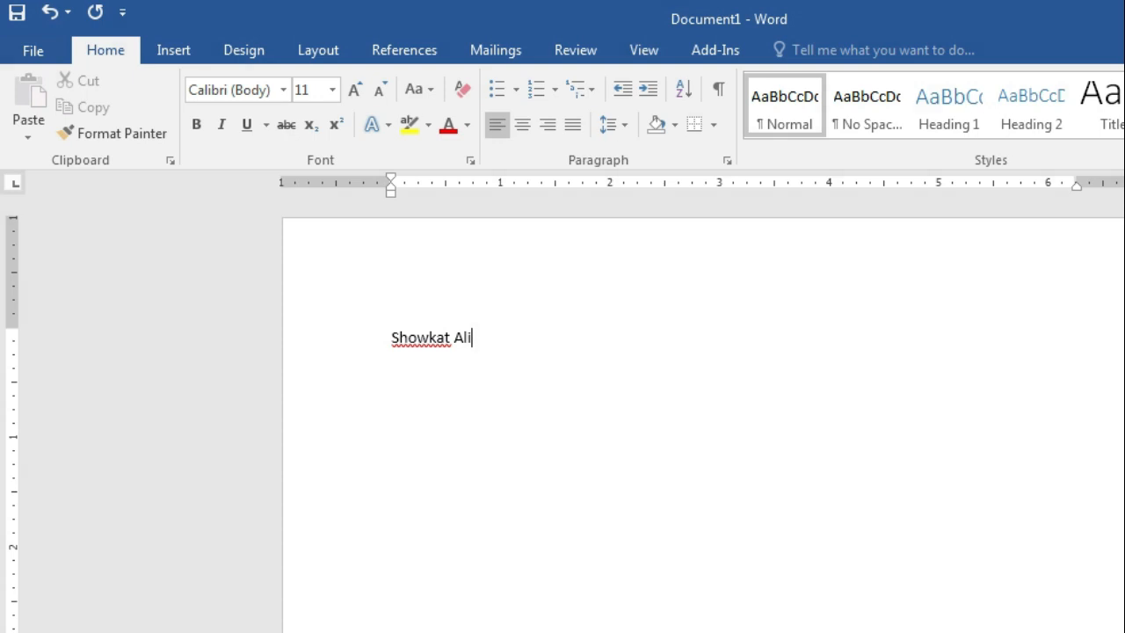
Type the user's name on the blank page and go to the Save As page
click(33, 50)
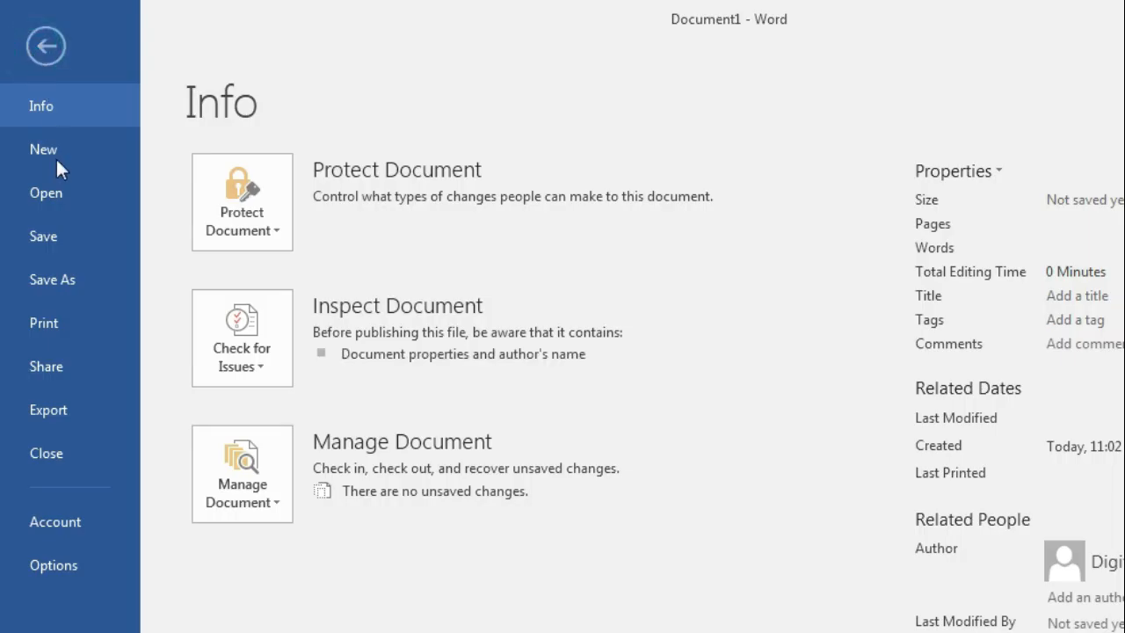
click(53, 239)
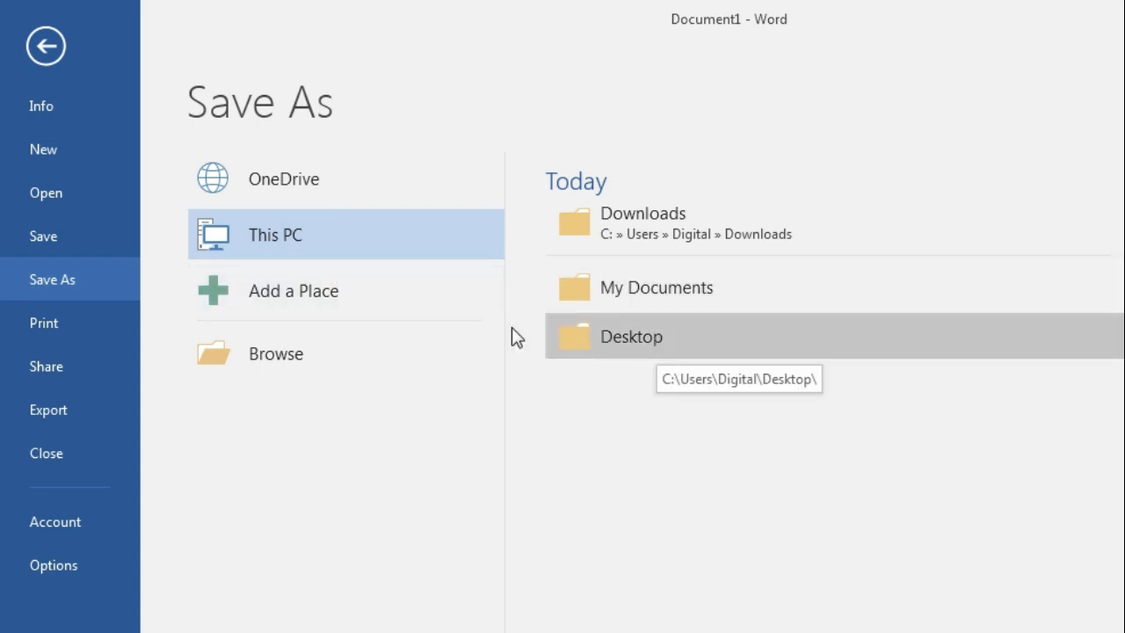
Save the document to Documents, trimming the file name down to the first name only
click(307, 235)
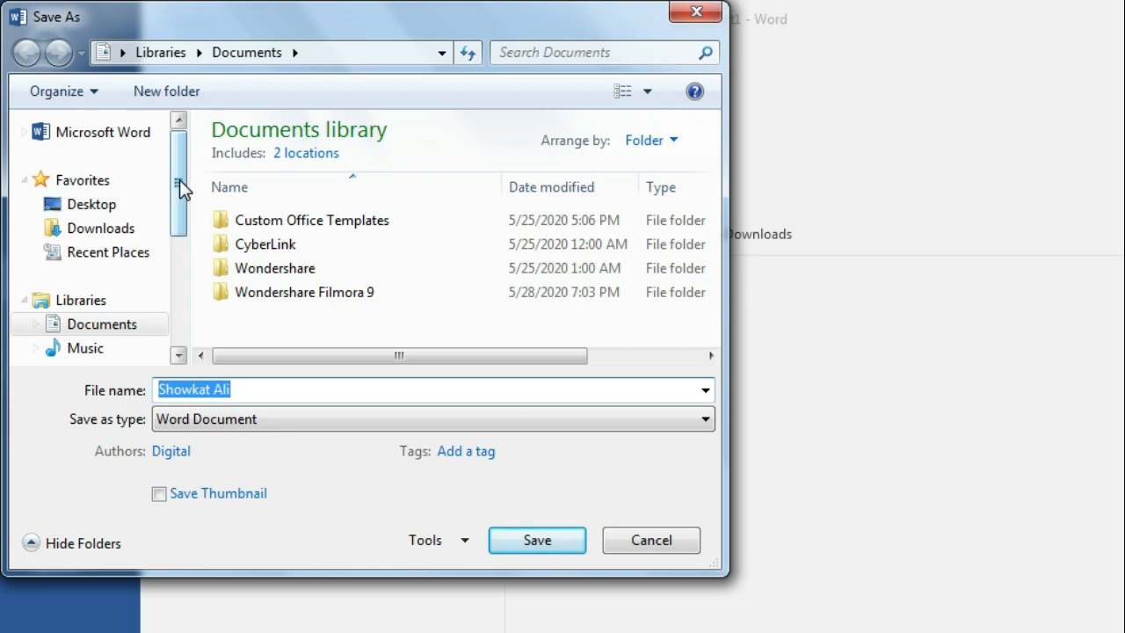
drag(179, 187, 61, 332)
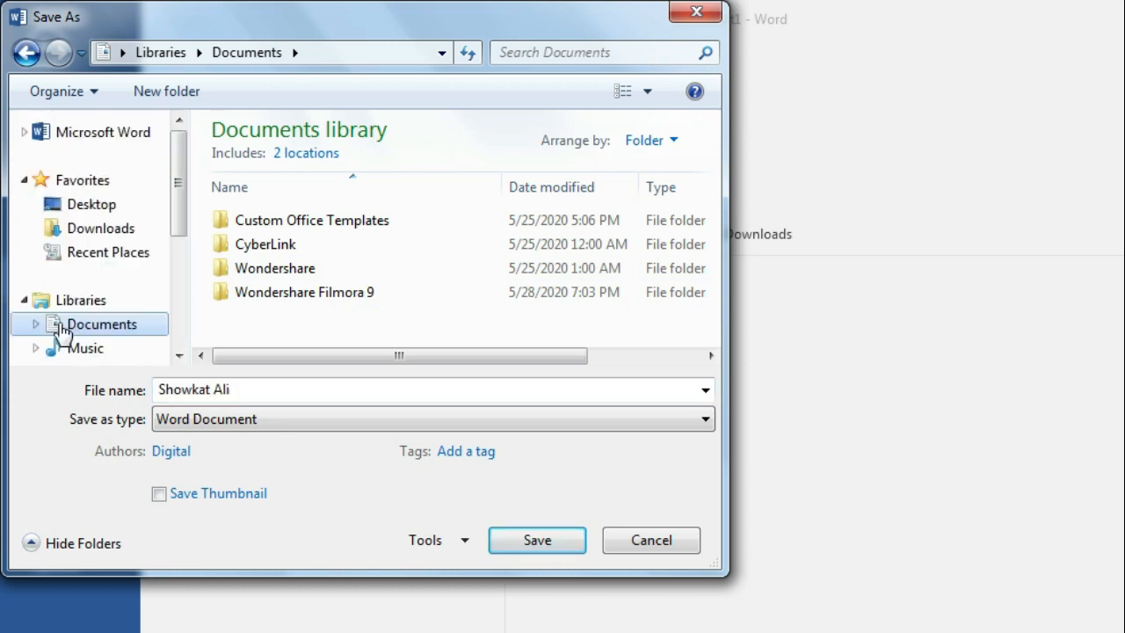
click(109, 329)
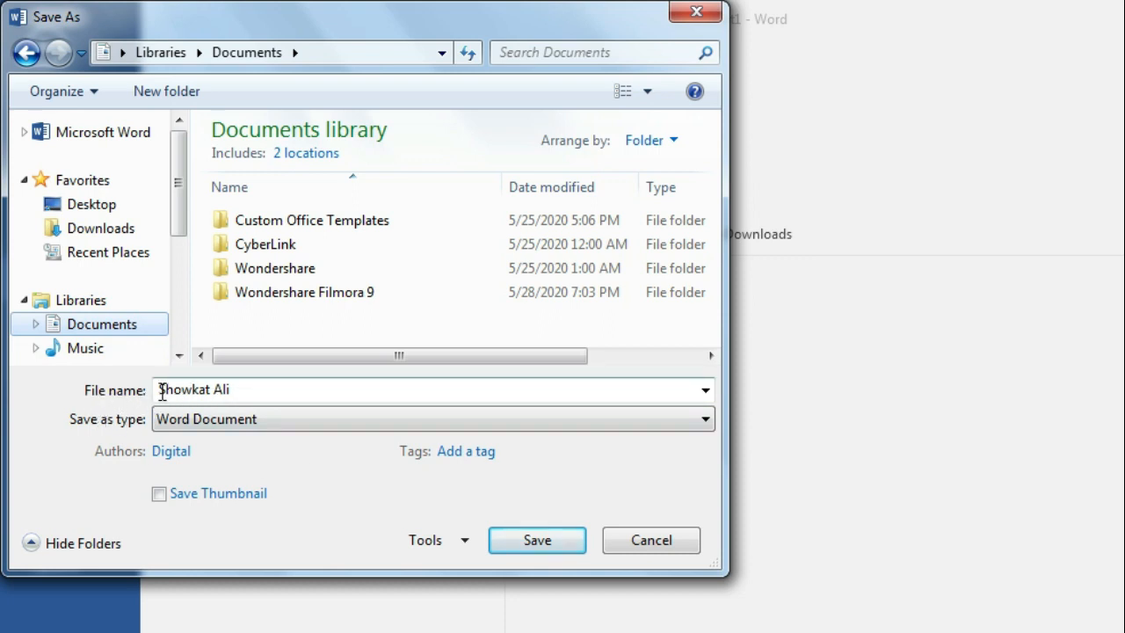
click(254, 389)
click(246, 389)
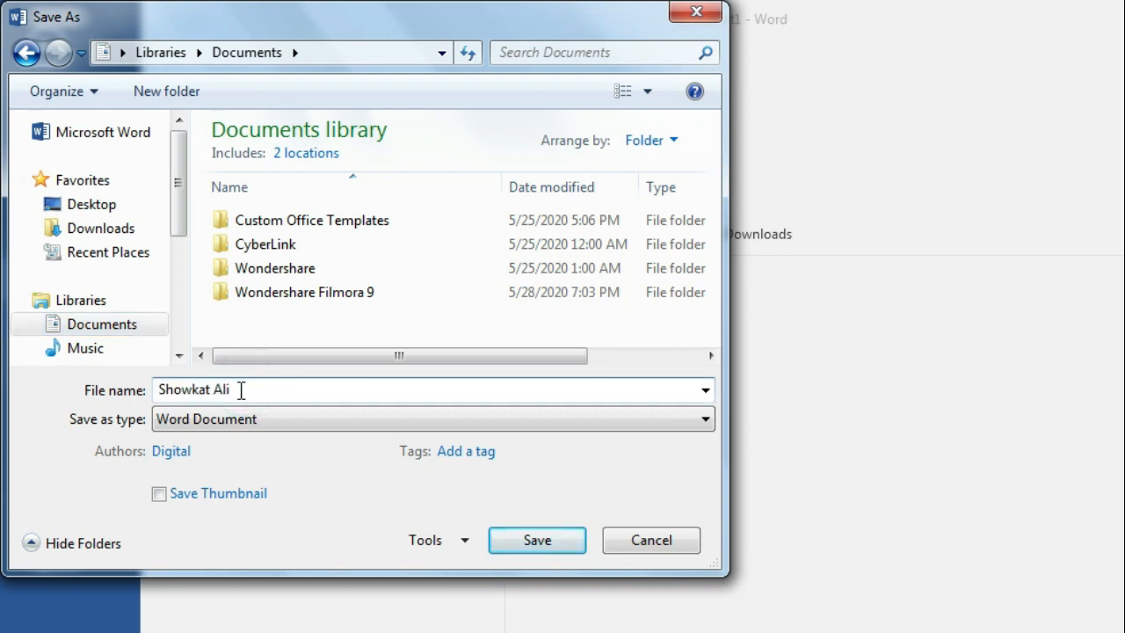
click(246, 390)
click(248, 390)
key(BackSpace)
click(537, 541)
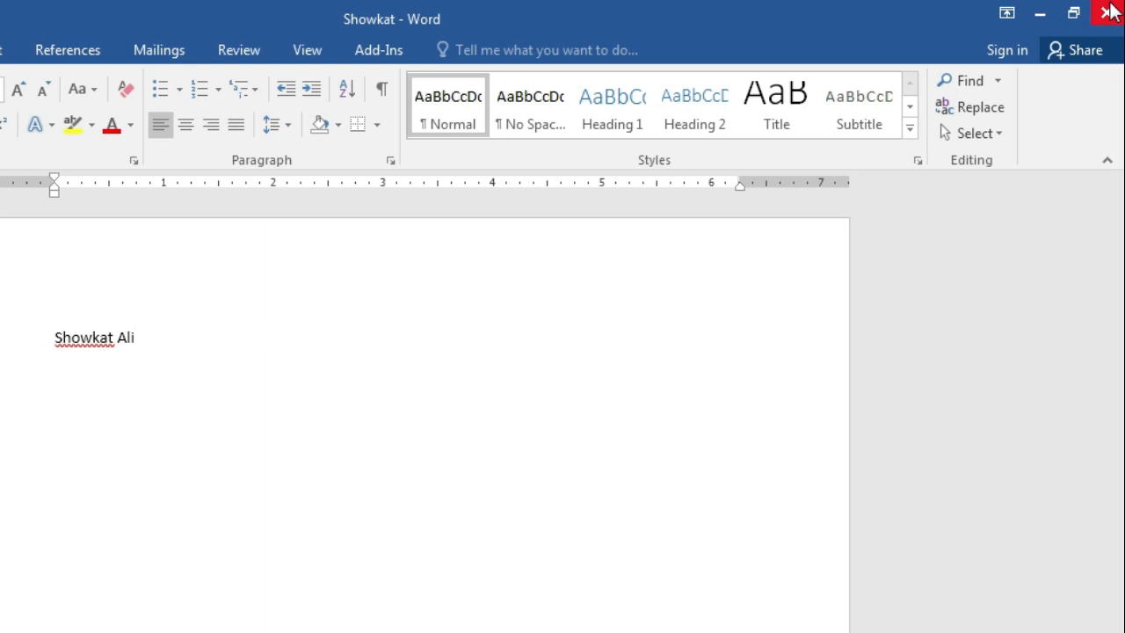
Close the document and Word, then refresh the desktop
click(1111, 10)
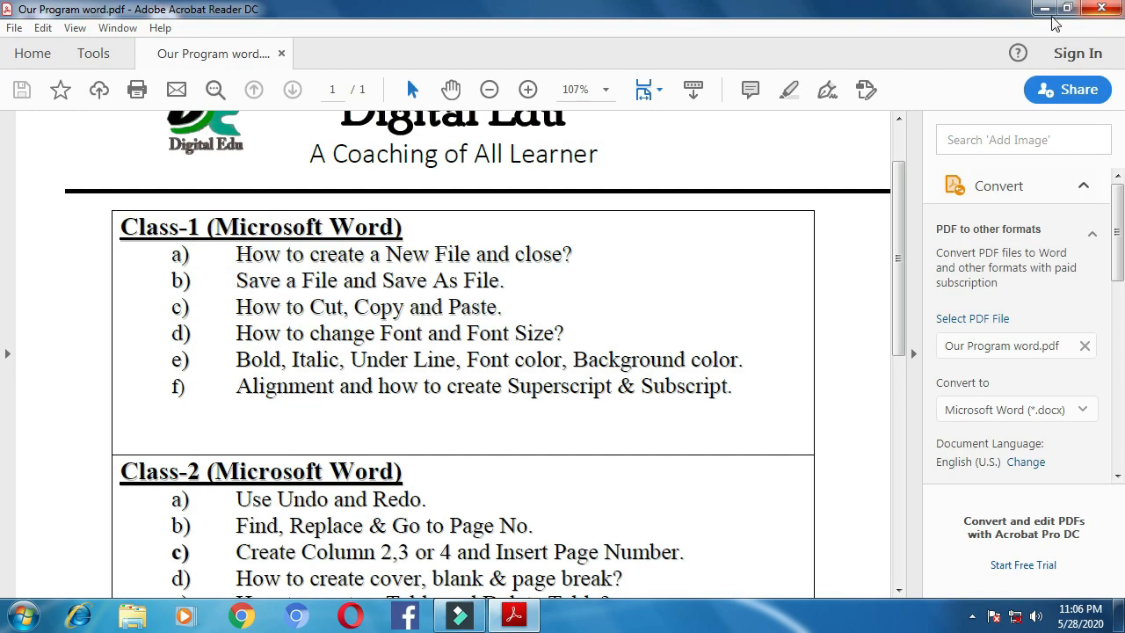
click(1048, 13)
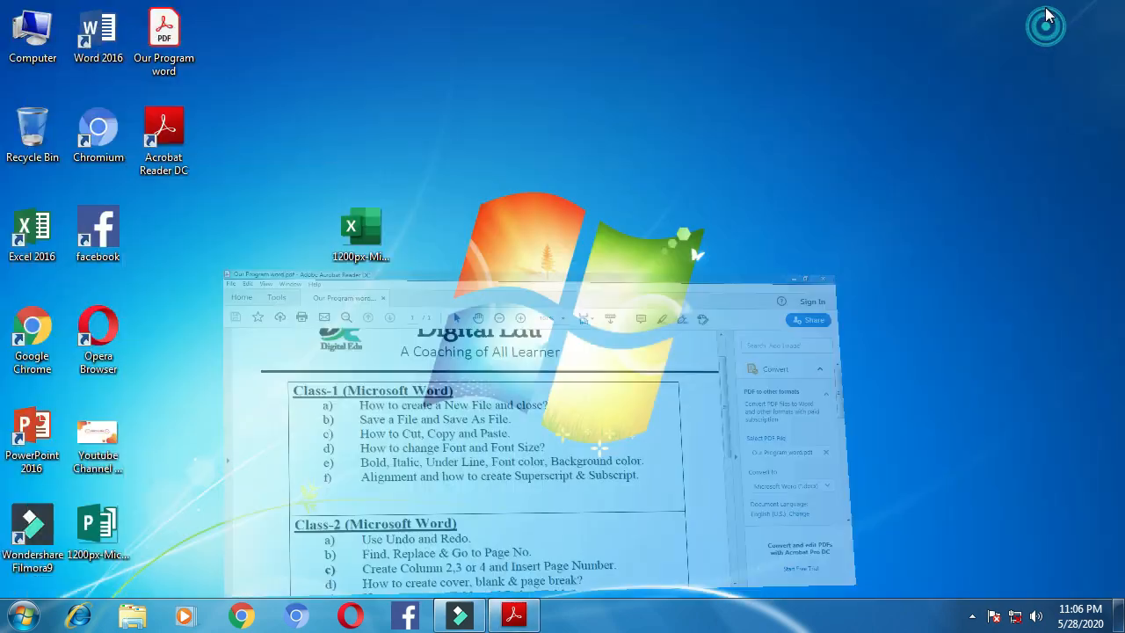
right_click(686, 138)
click(715, 182)
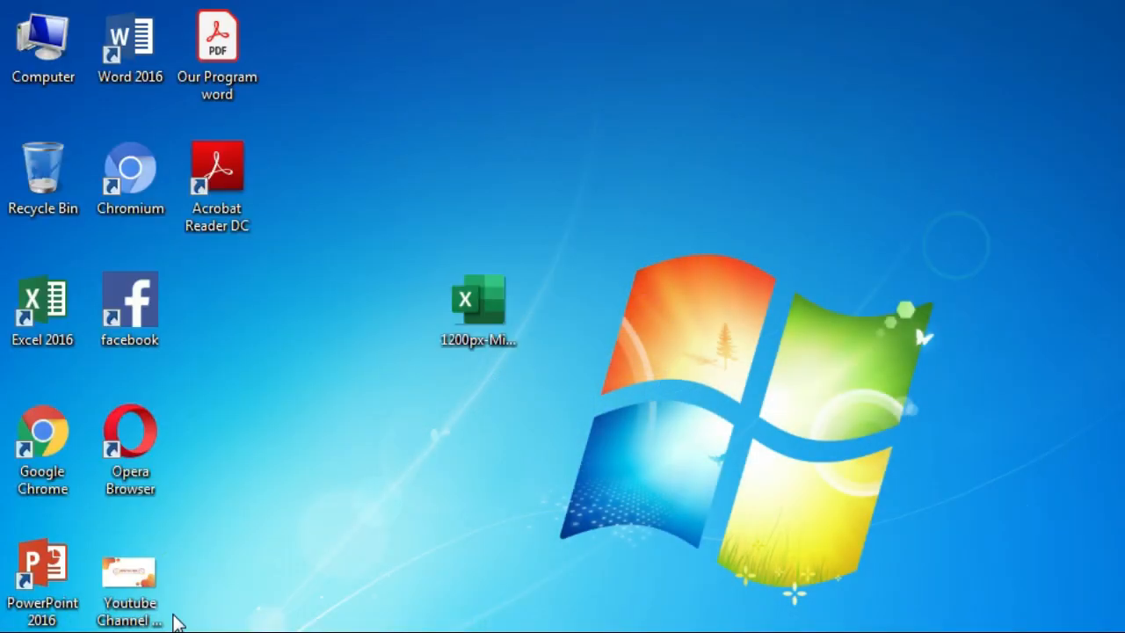
Browse Computer > Documents and reopen the saved first-name file in Word
double_click(51, 58)
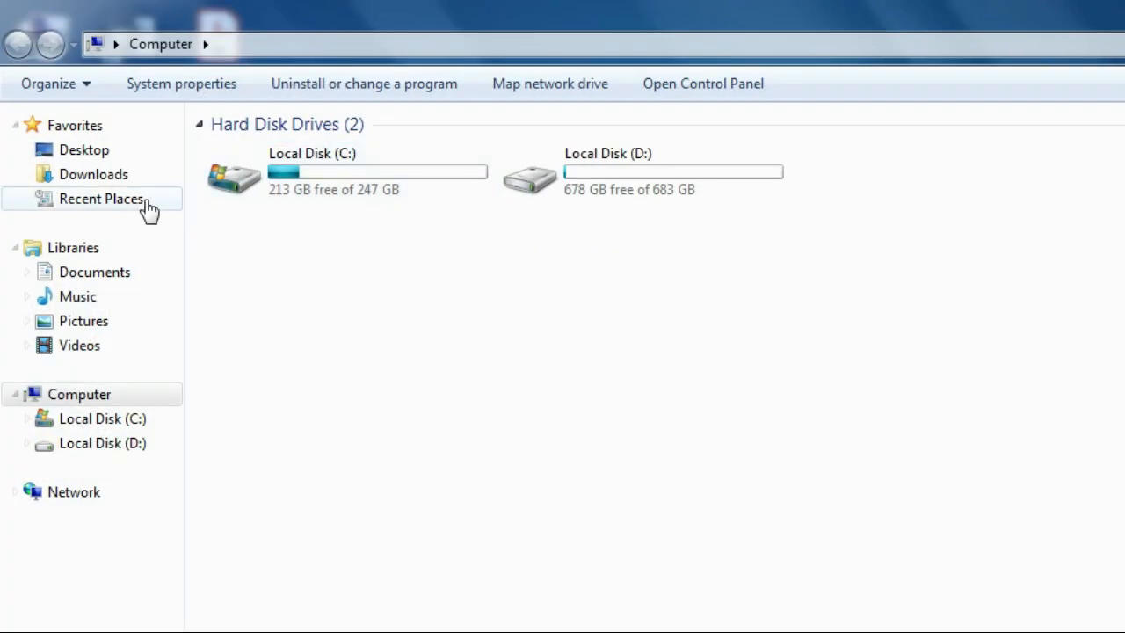
click(111, 279)
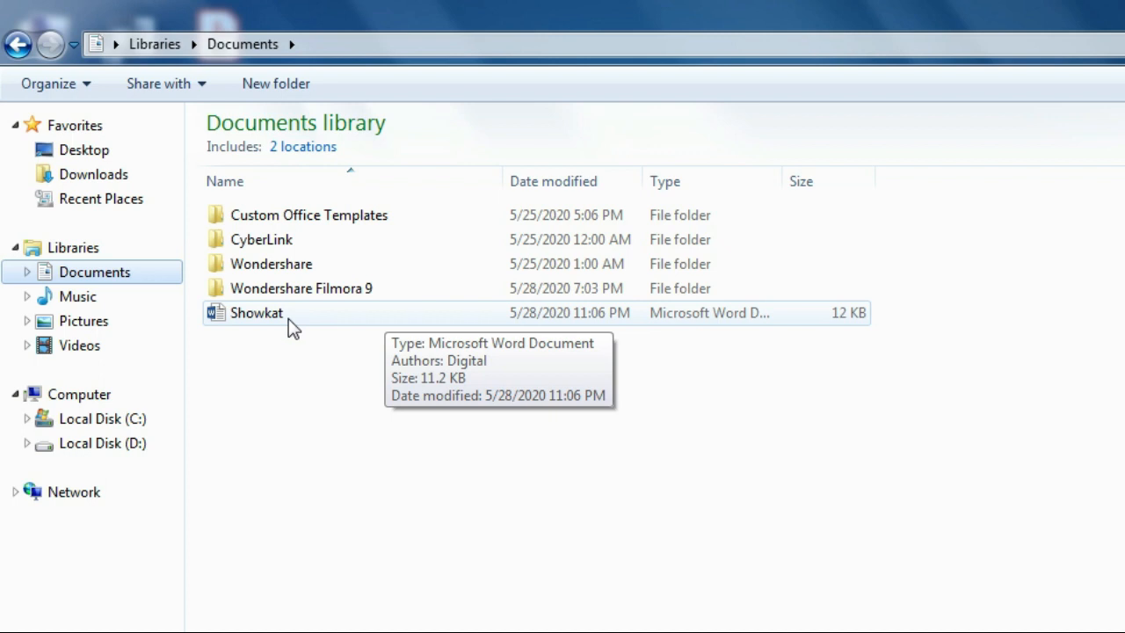
double_click(302, 313)
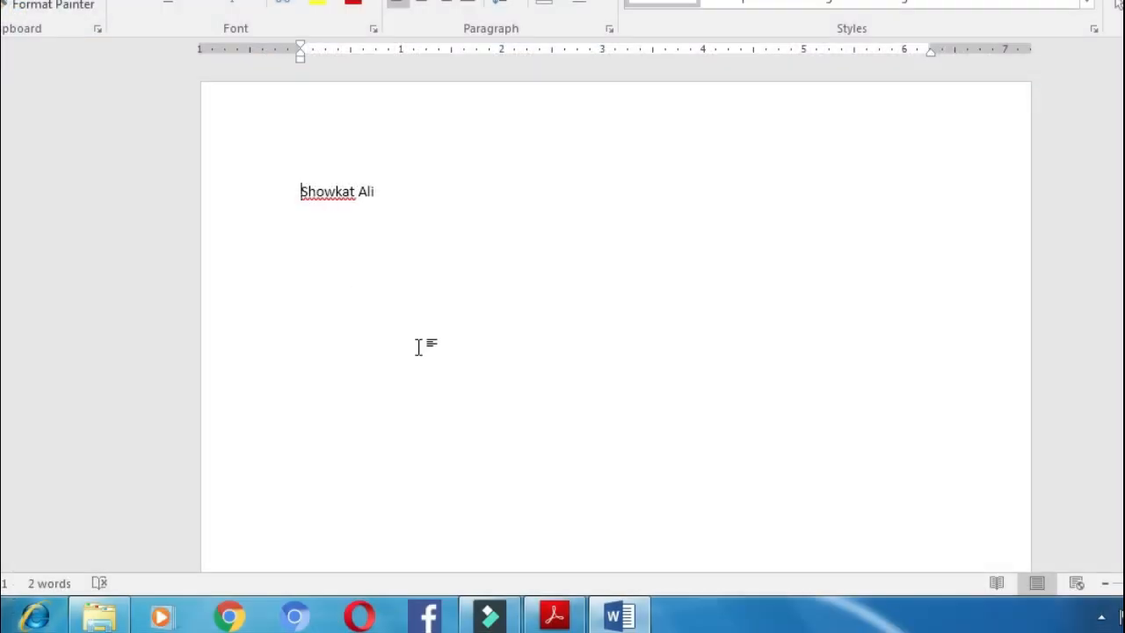
After checking the PDF's Save As File lesson, add the line 'I am a Teacher' and open Save As
click(556, 615)
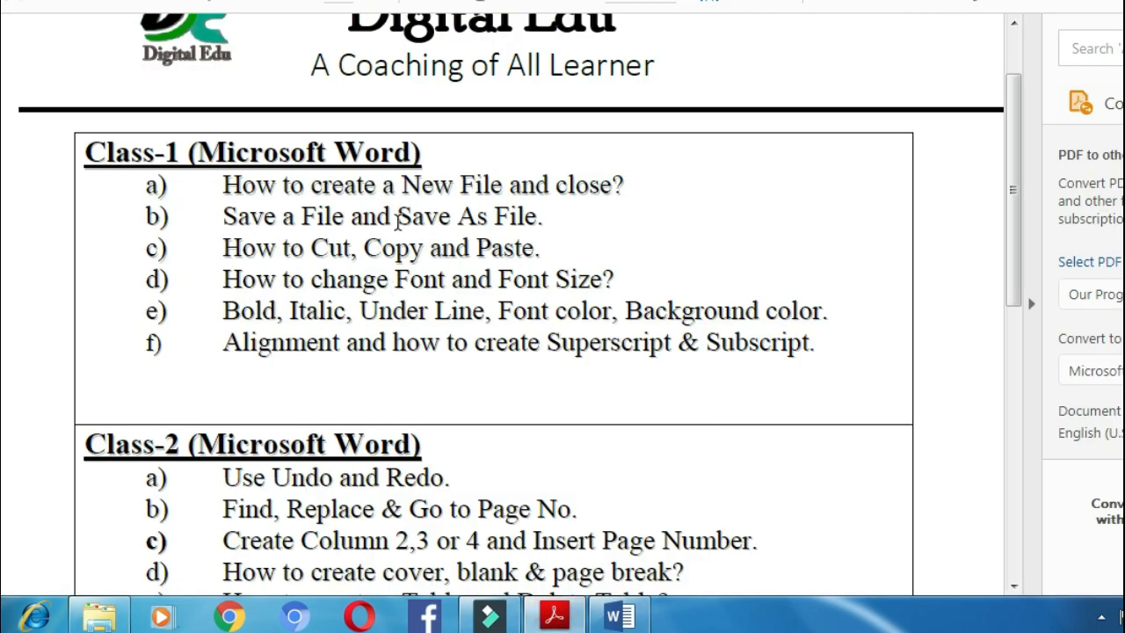
drag(400, 218, 527, 218)
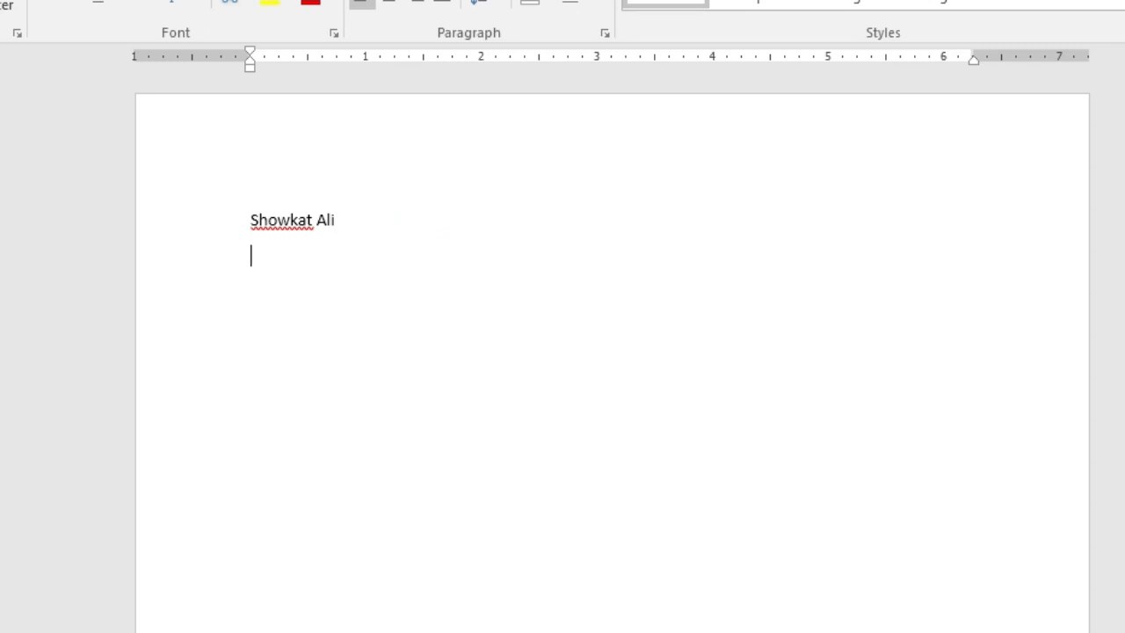
text(am a Teacher)
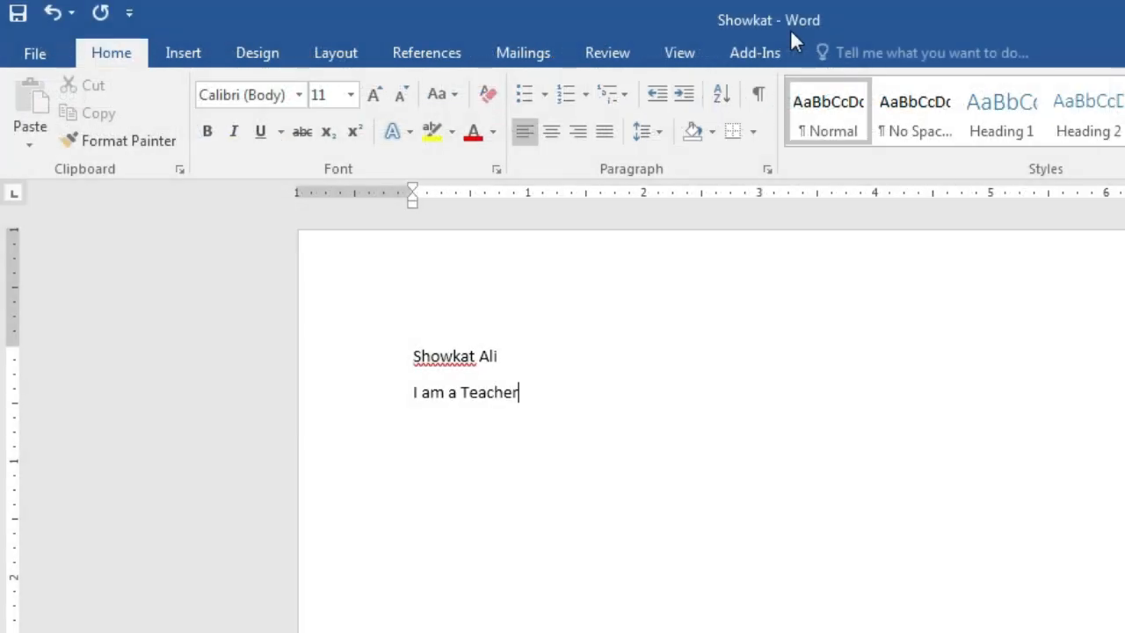
click(35, 44)
click(77, 300)
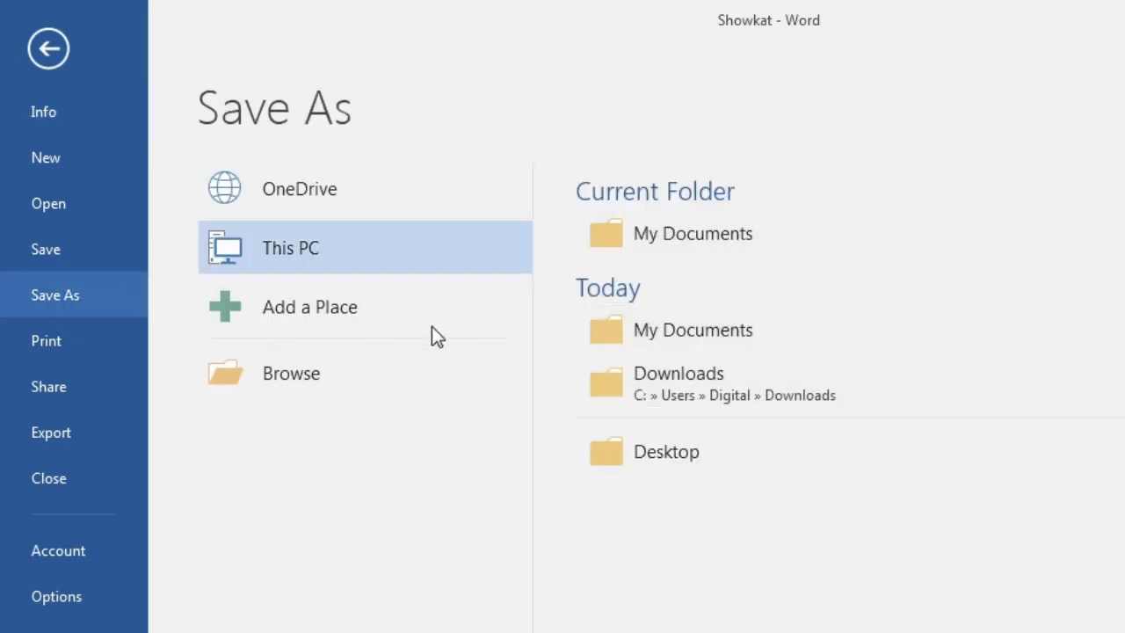
Save a copy in Documents, appending the surname initial to the file name
click(305, 248)
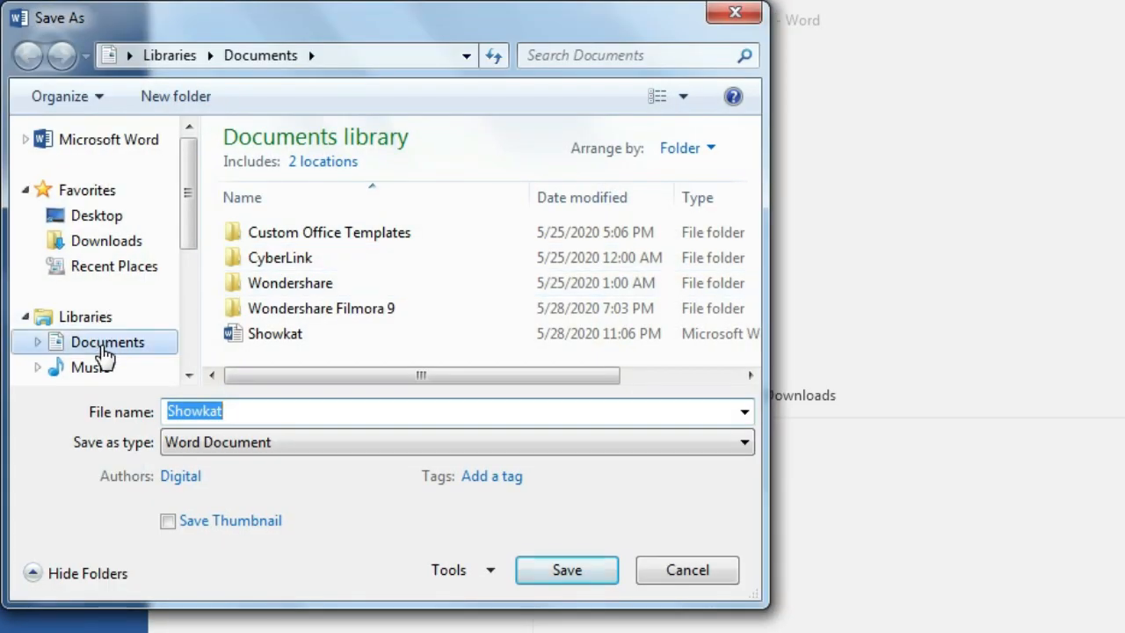
click(105, 351)
click(268, 413)
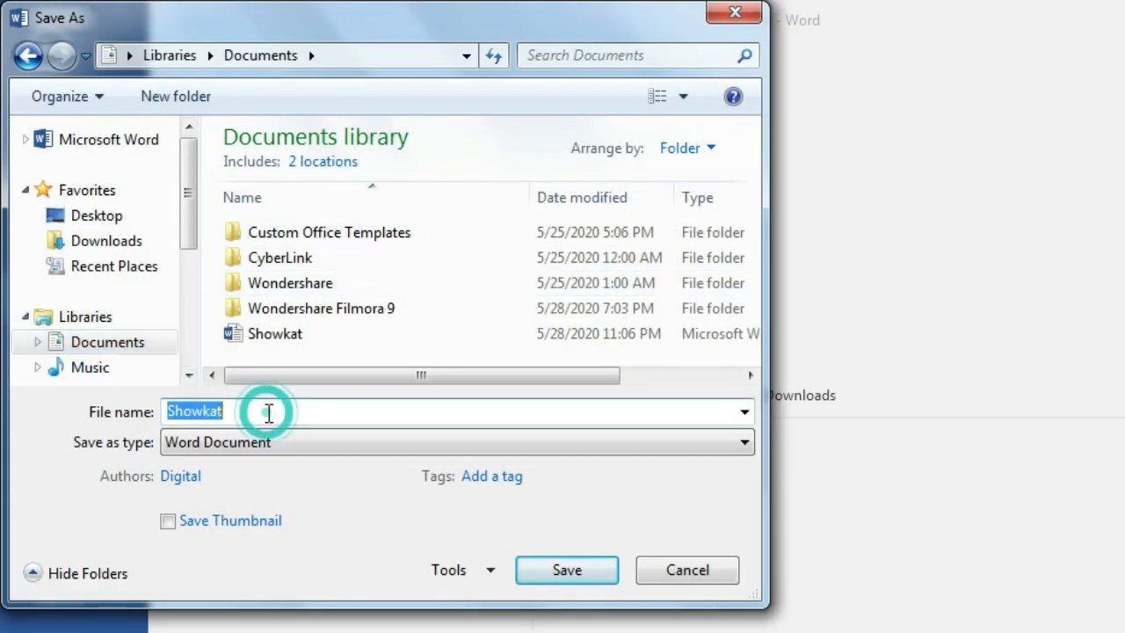
click(270, 409)
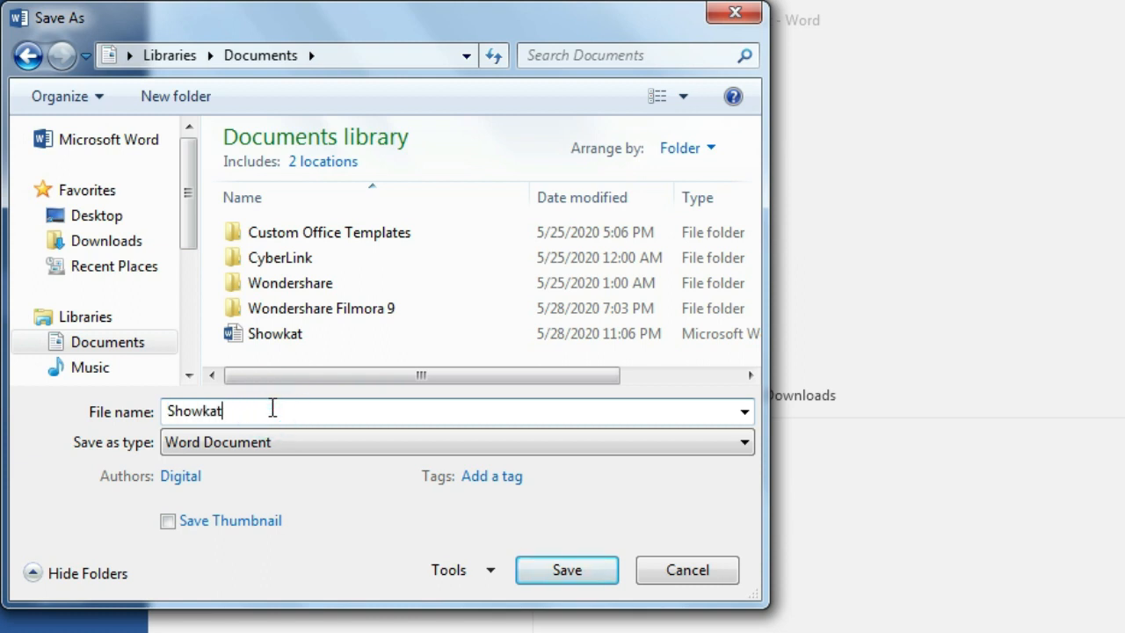
text(Ali)
click(567, 571)
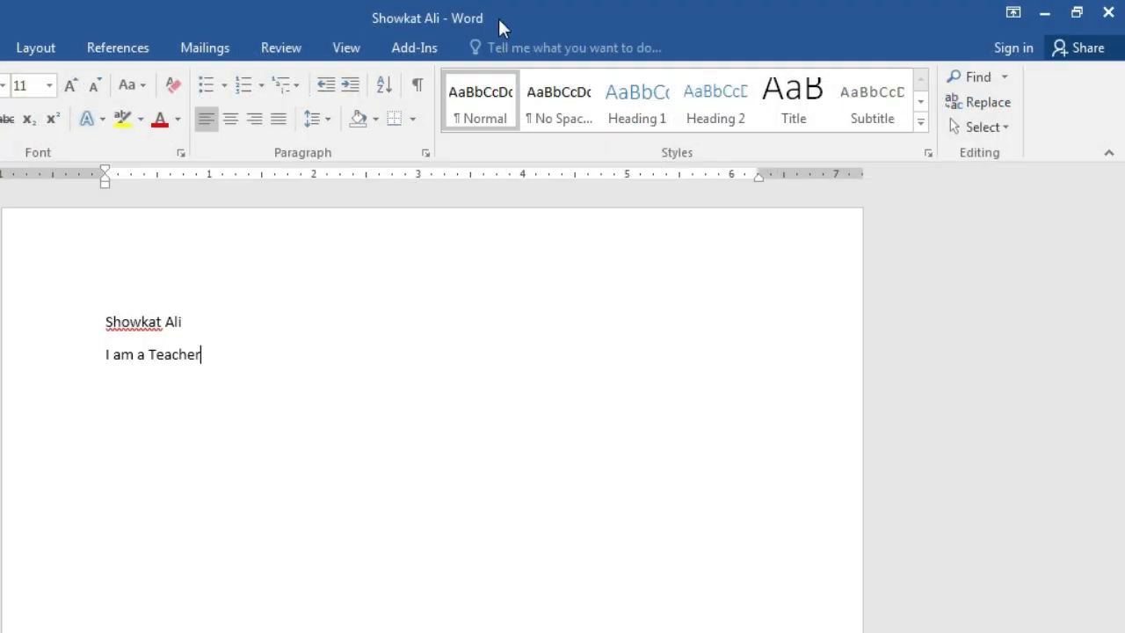
Close the Word document and open the Documents library from the Computer window
click(1108, 15)
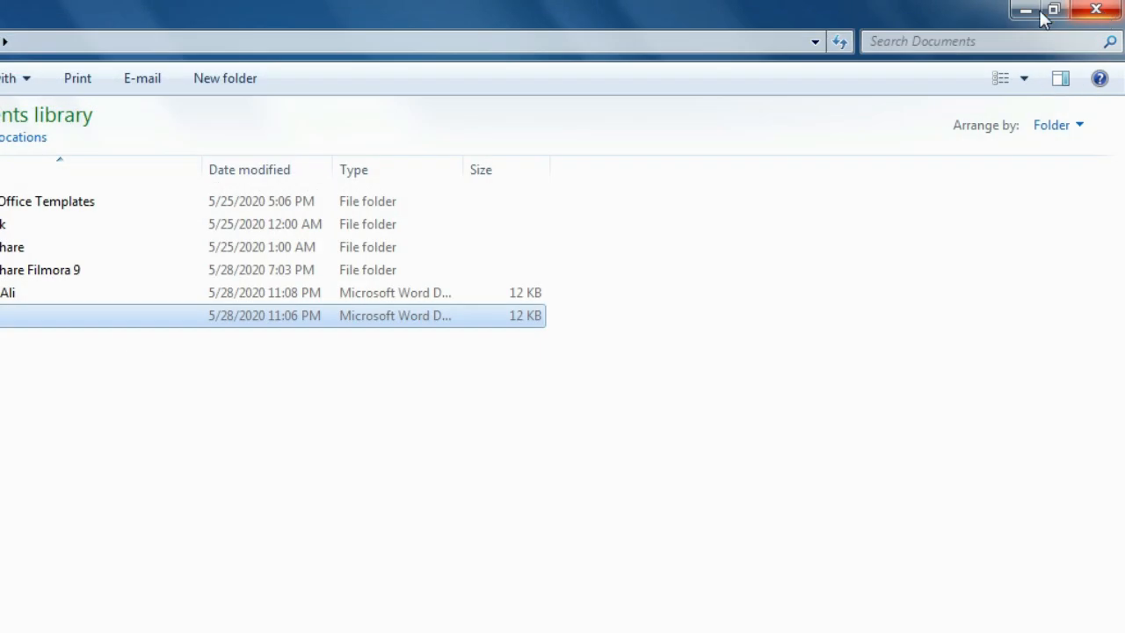
click(1045, 12)
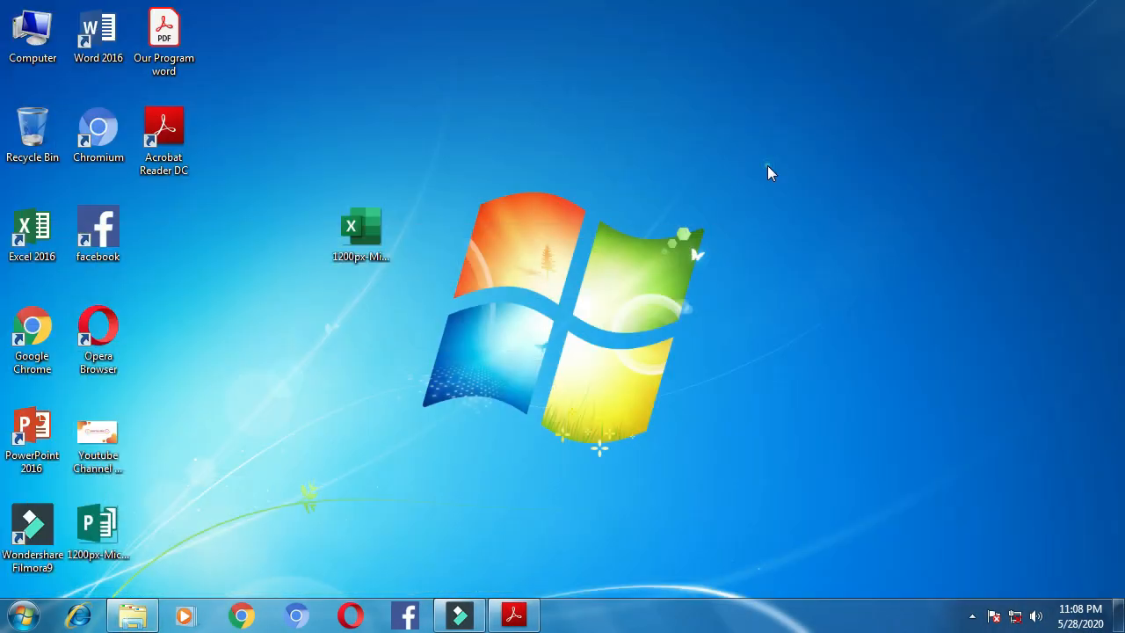
double_click(44, 55)
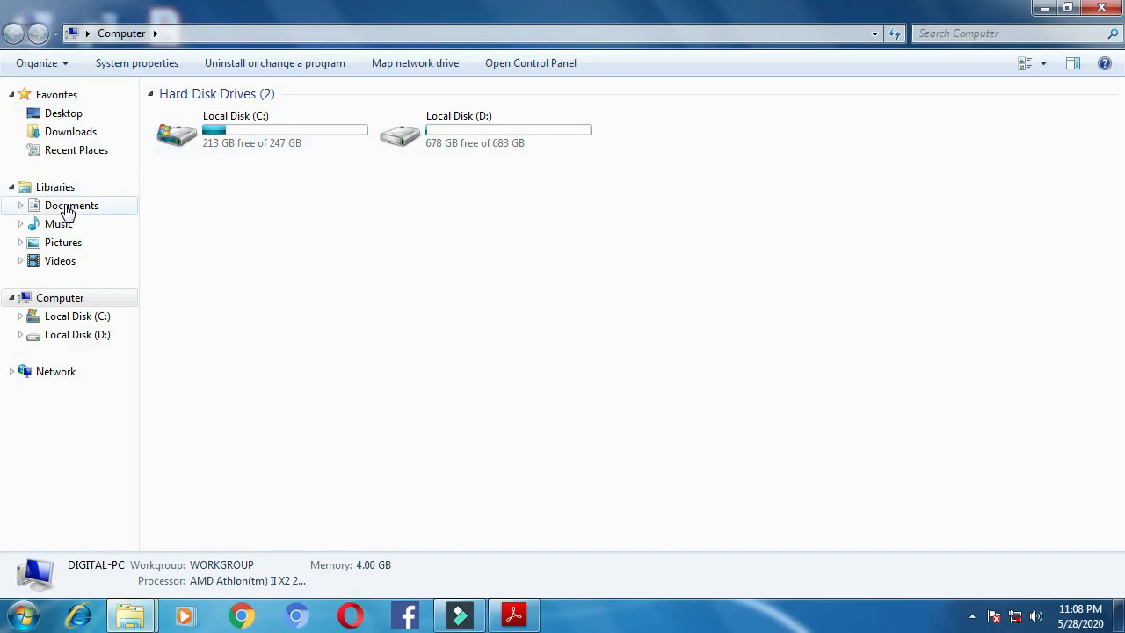
click(69, 209)
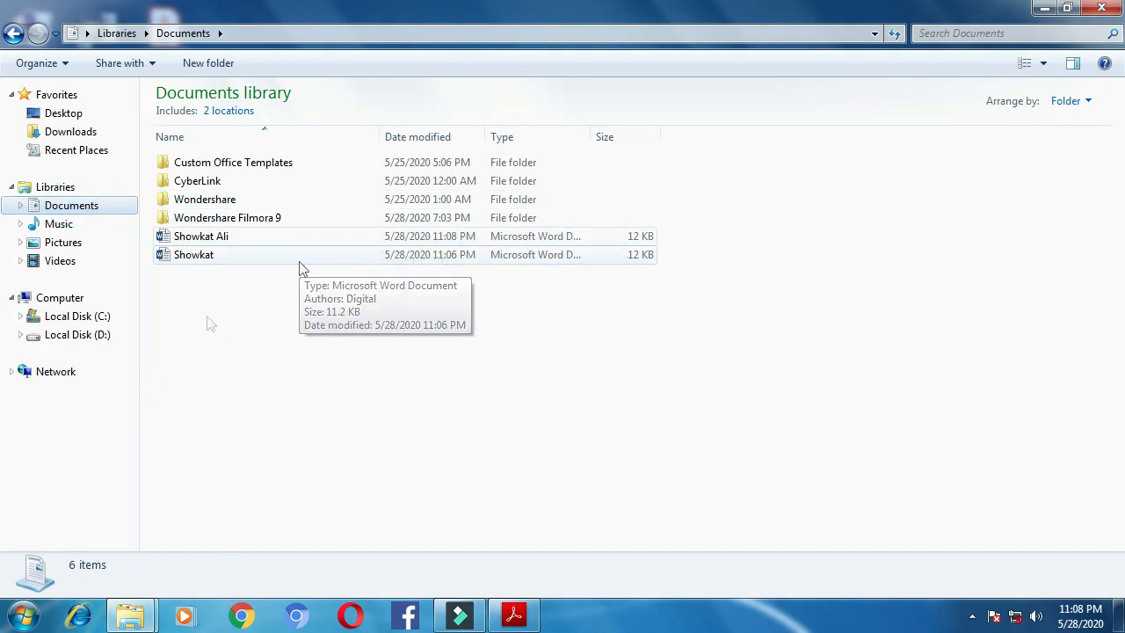
Open and close the older first-name-only file, then open the newer full-name file
double_click(219, 261)
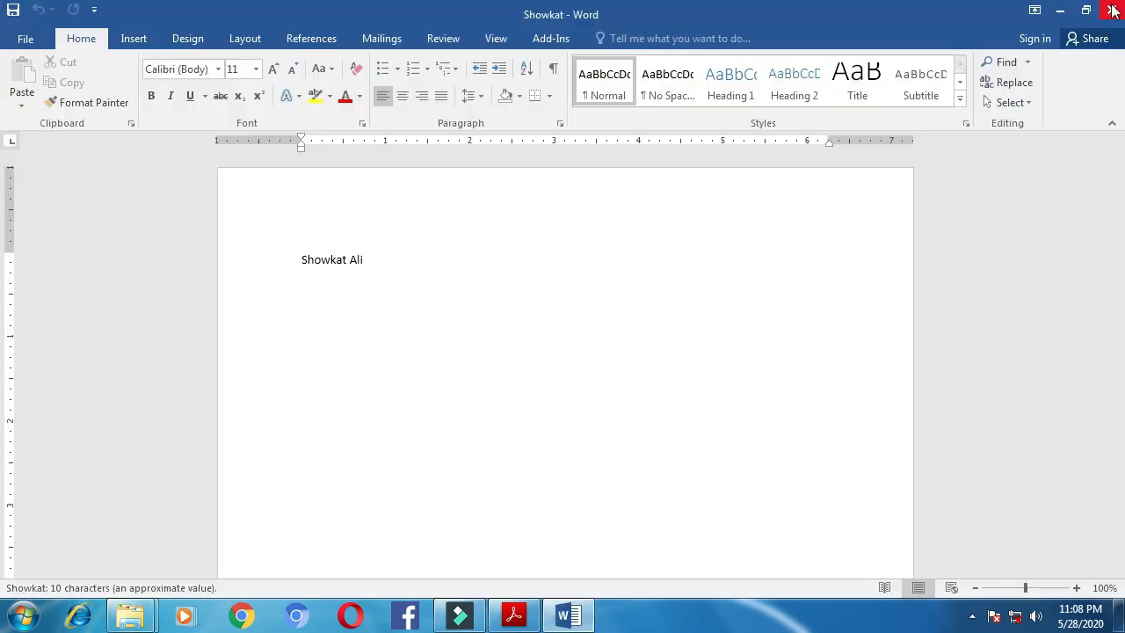
click(1108, 11)
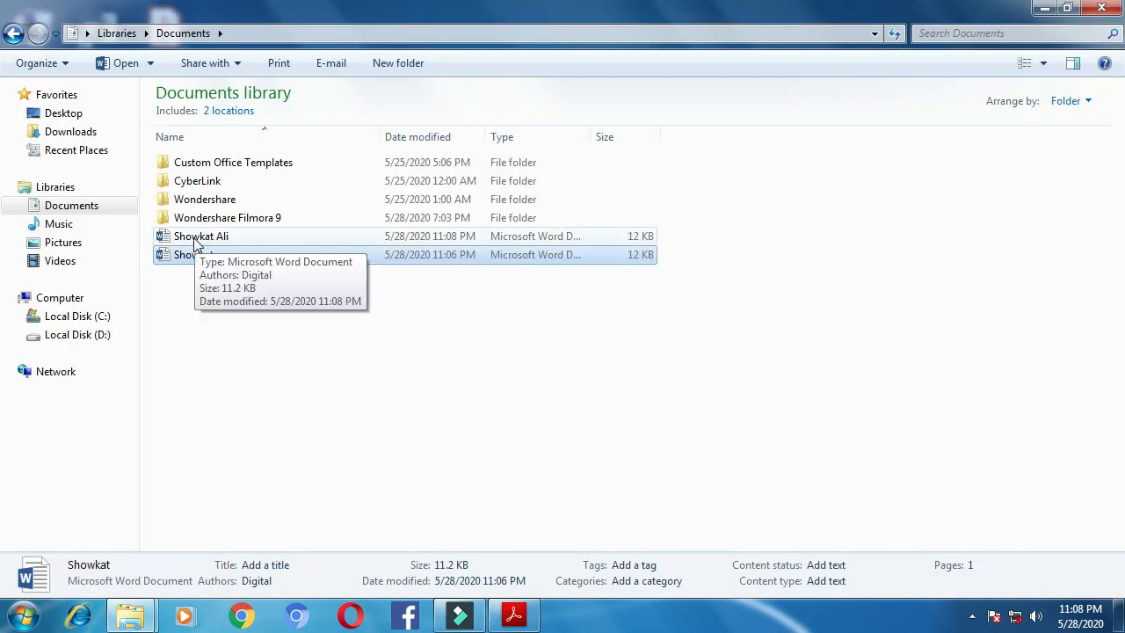
double_click(197, 239)
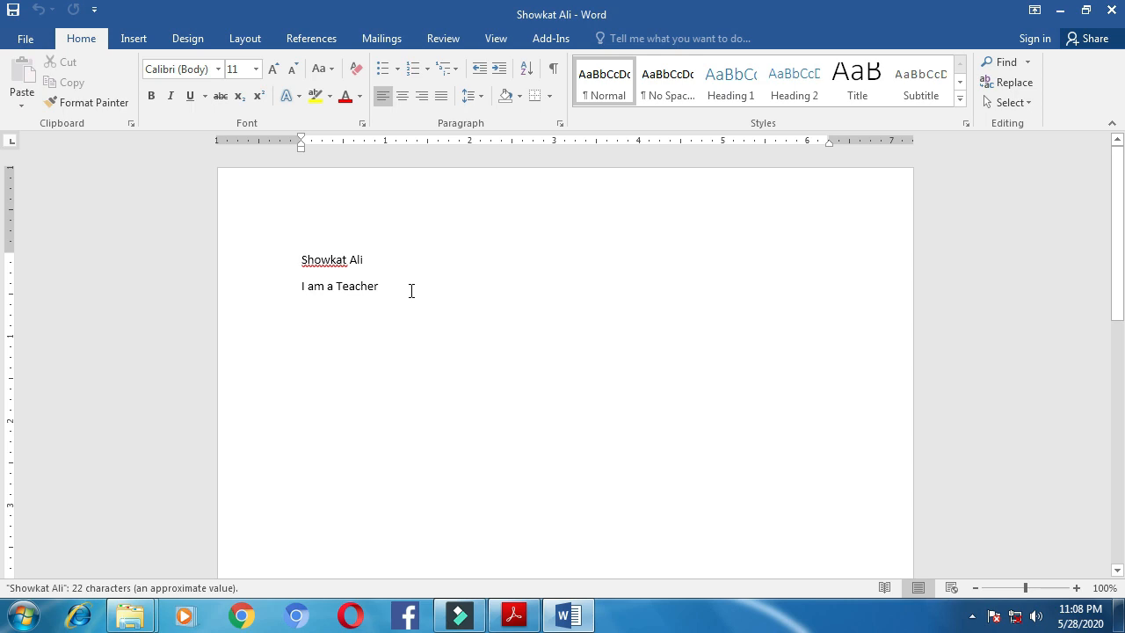
click(1109, 10)
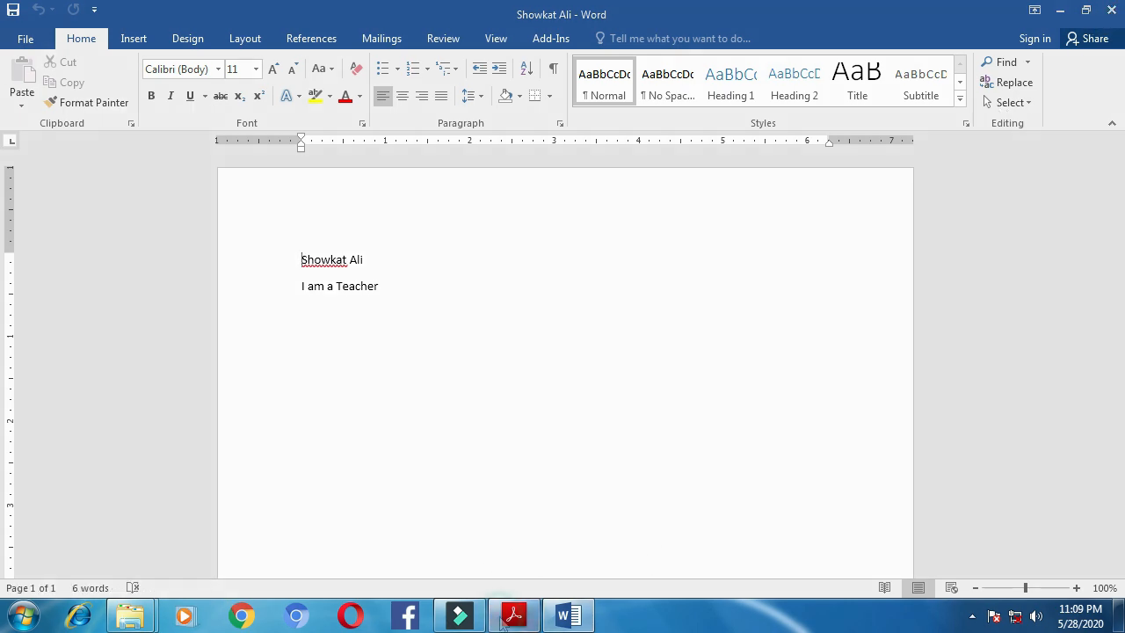
Choose Ignore All so the first name on the top line is no longer red-underlined
drag(237, 307, 507, 309)
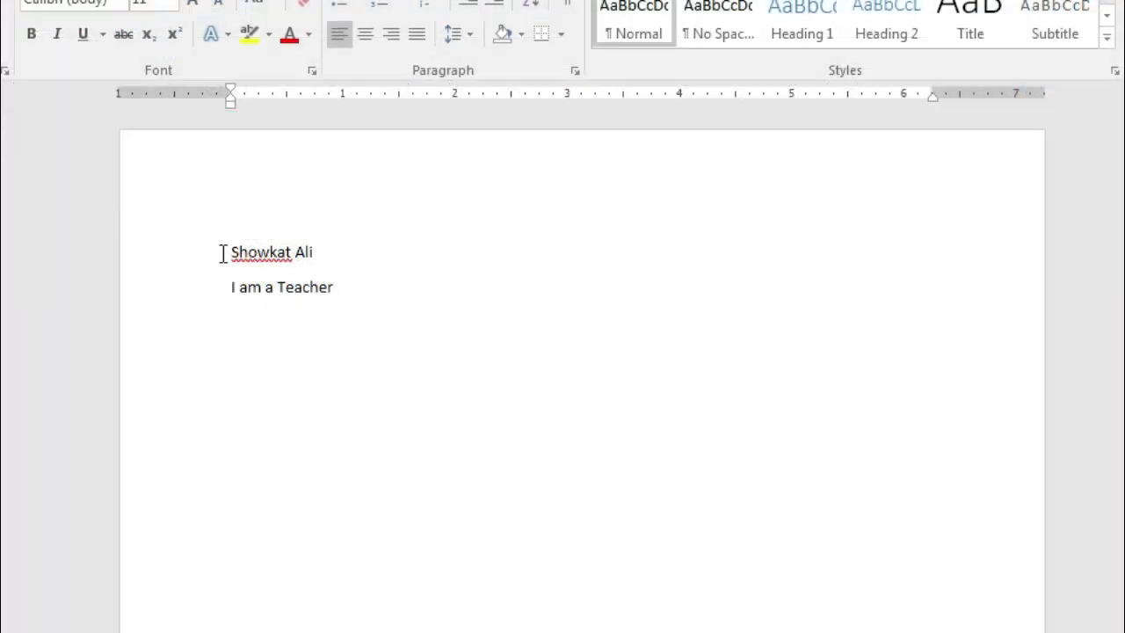
double_click(223, 253)
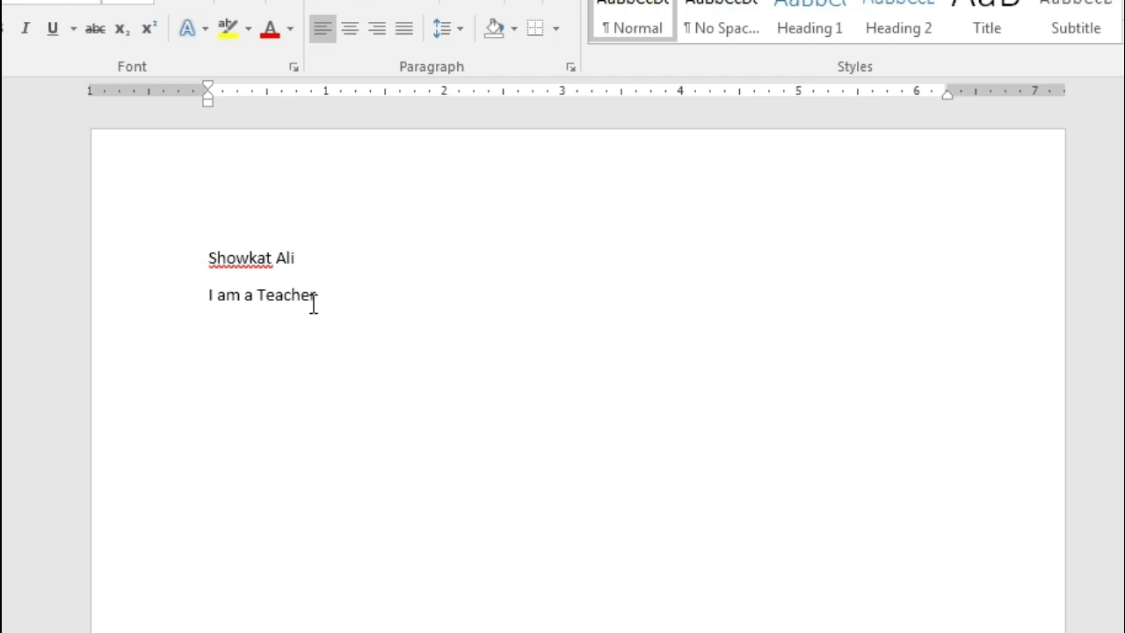
drag(200, 258, 272, 262)
right_click(243, 272)
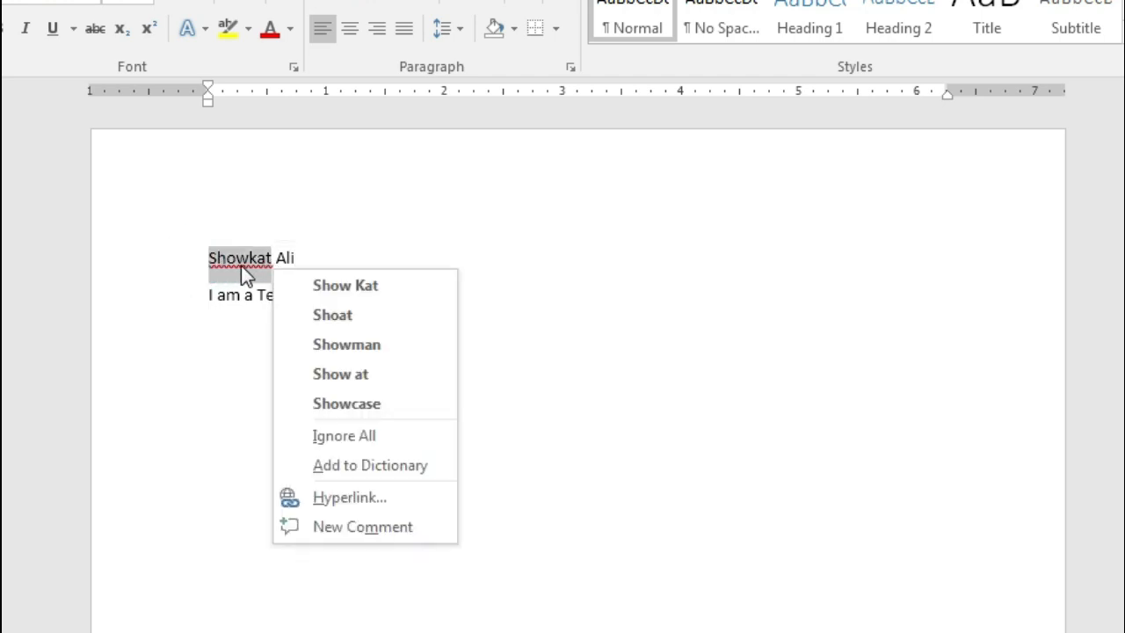
click(242, 266)
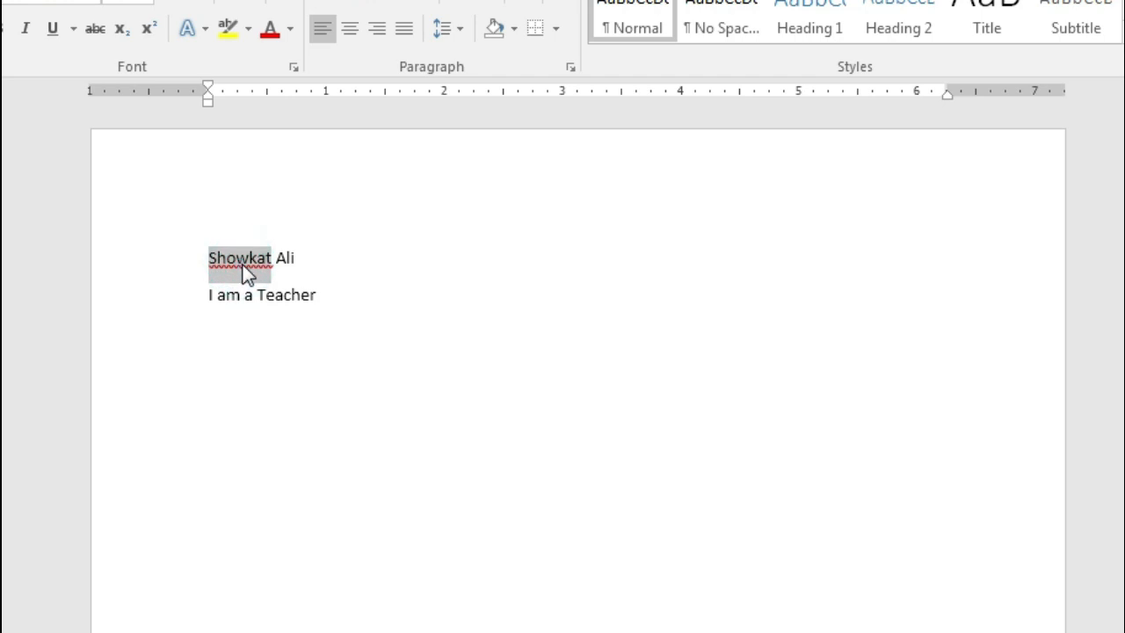
click(243, 266)
right_click(240, 267)
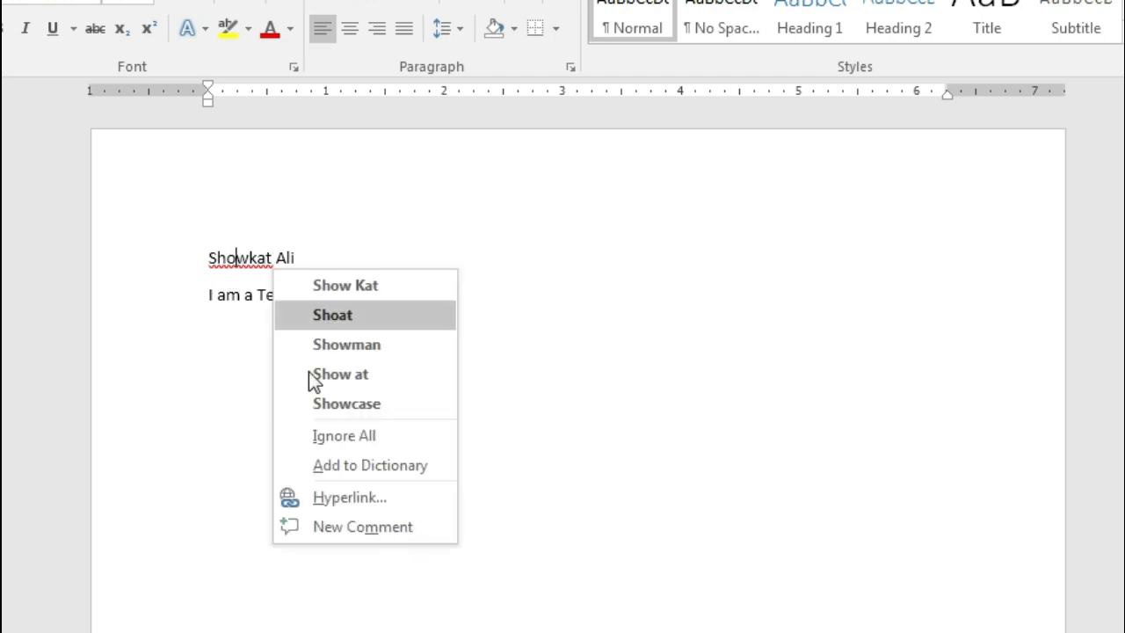
click(376, 437)
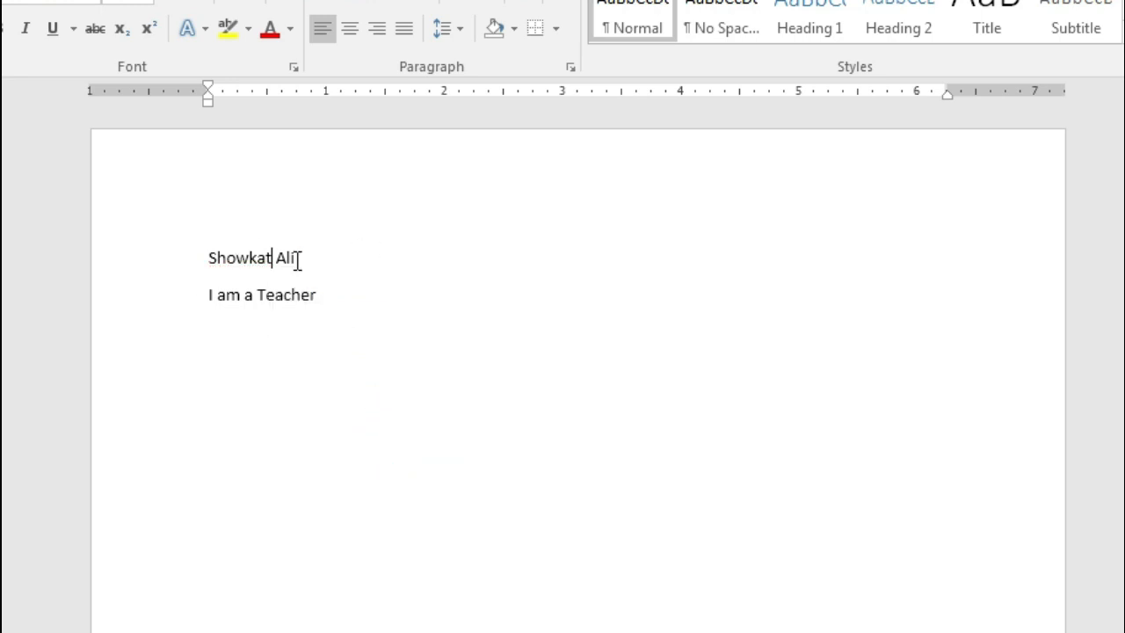
drag(203, 257, 276, 257)
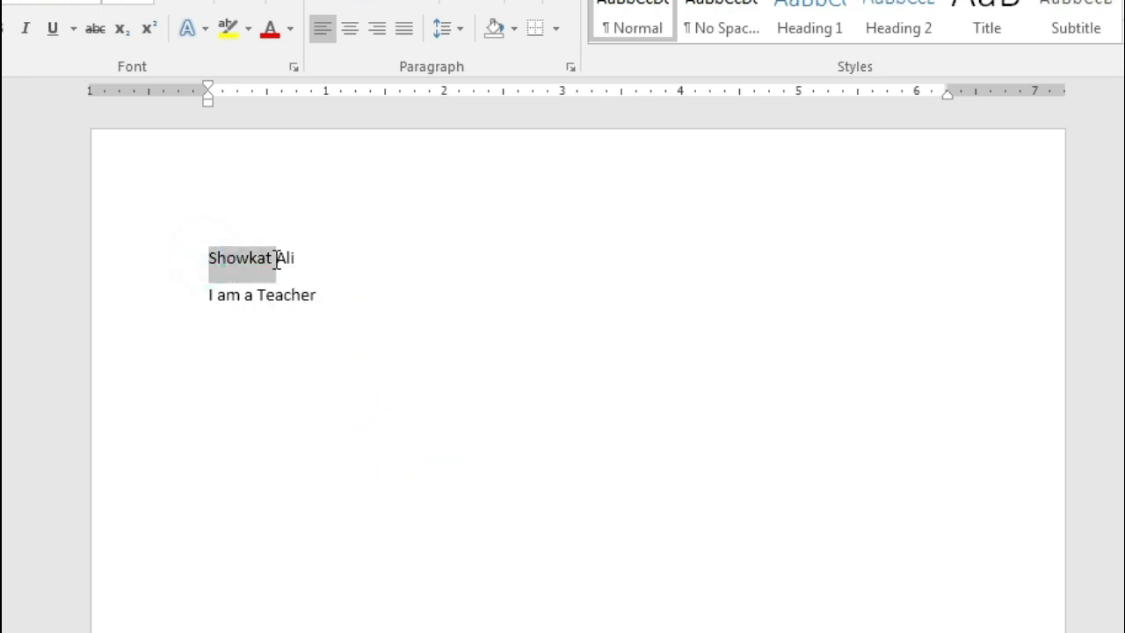
right_click(240, 263)
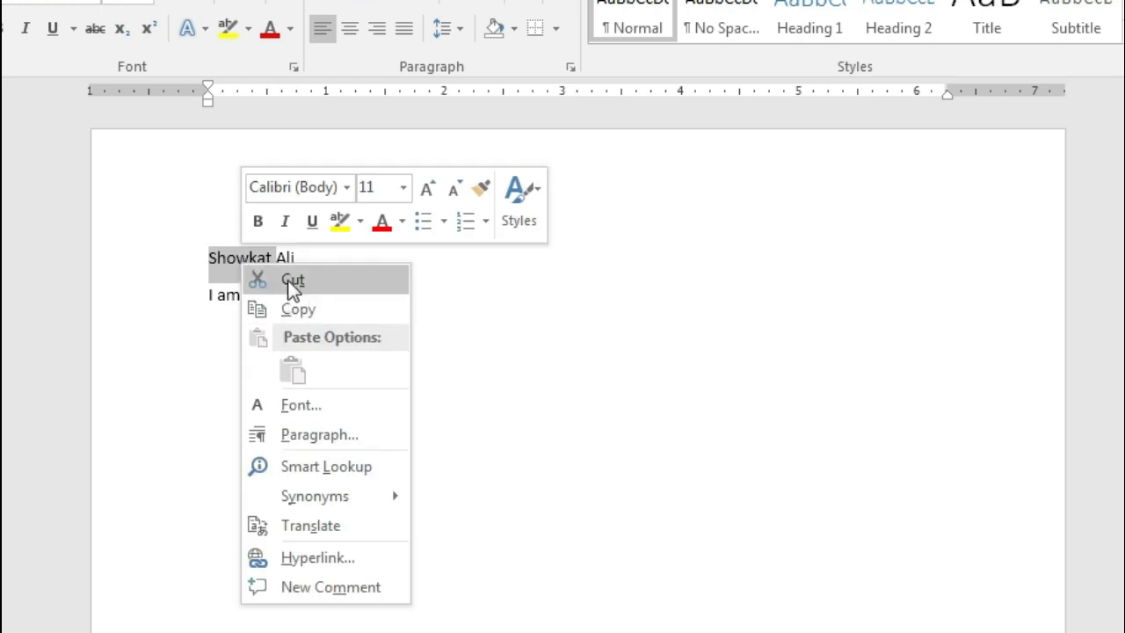
click(307, 280)
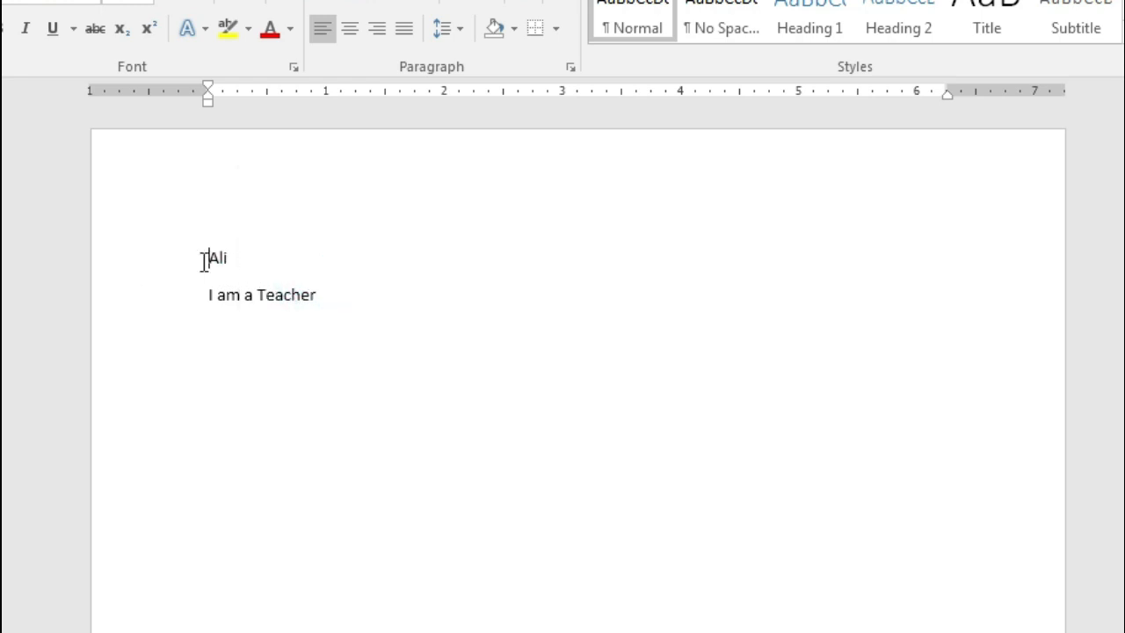
click(254, 257)
right_click(254, 257)
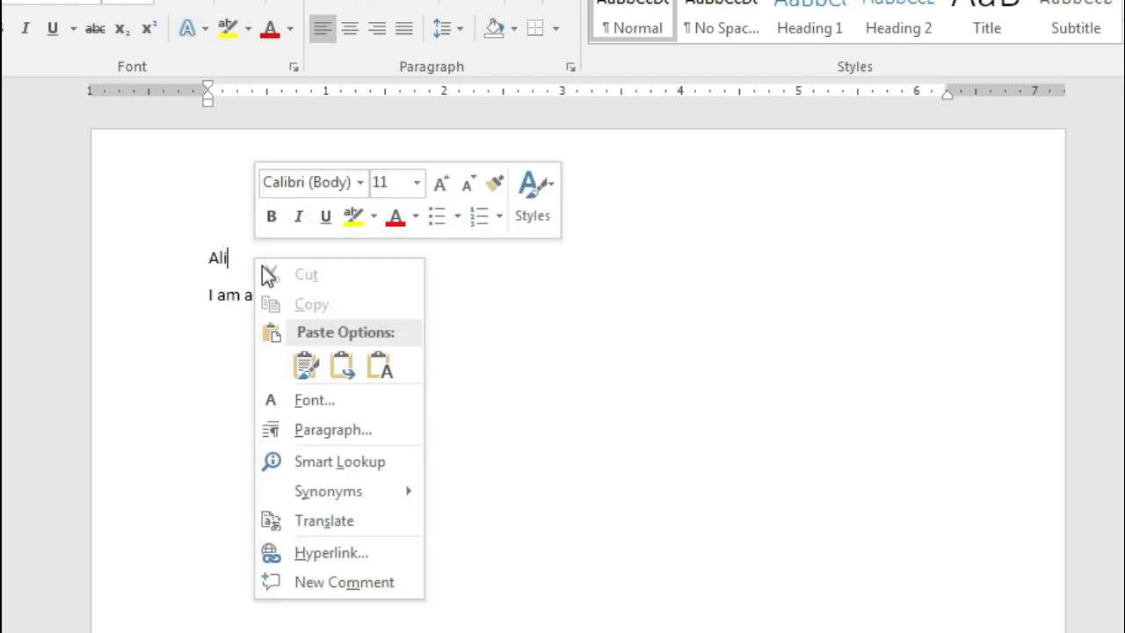
click(304, 365)
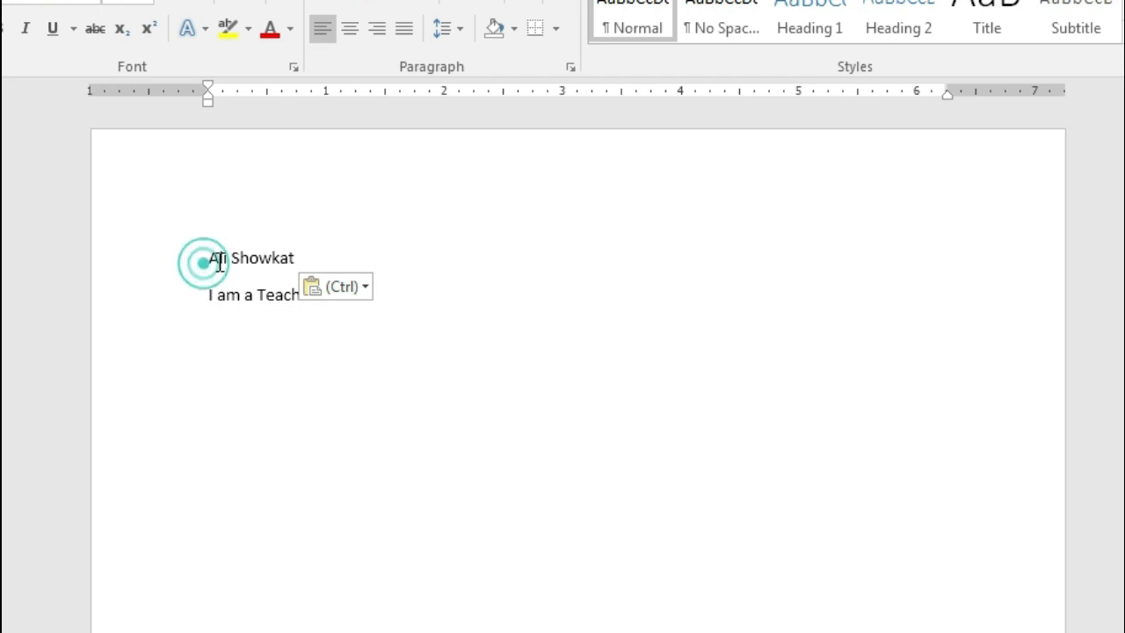
drag(203, 258, 234, 269)
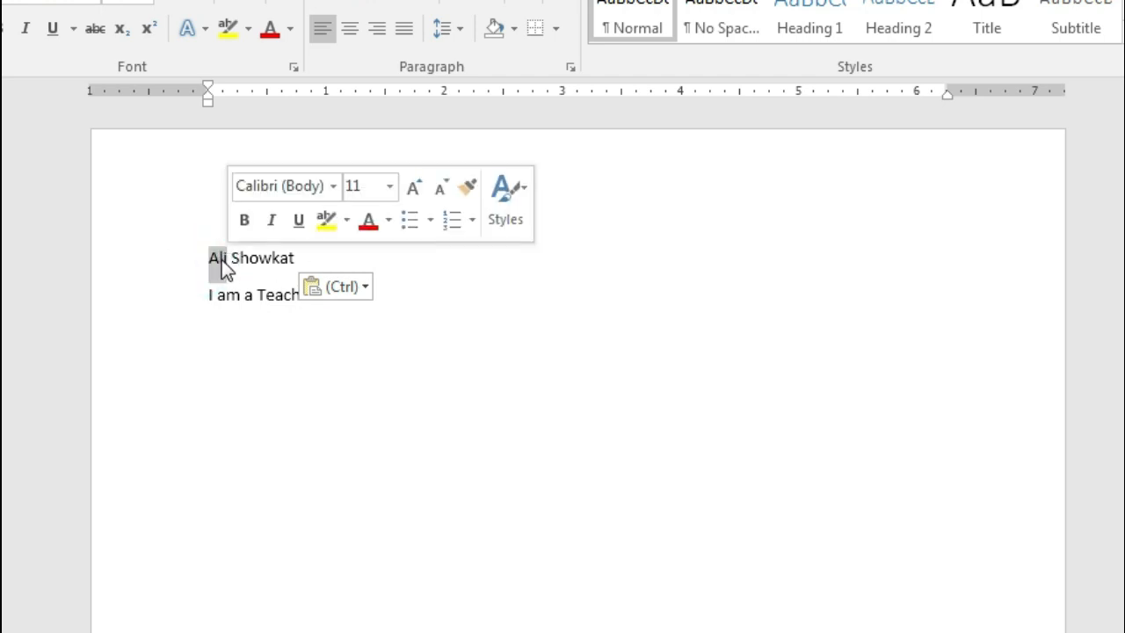
right_click(221, 260)
click(287, 276)
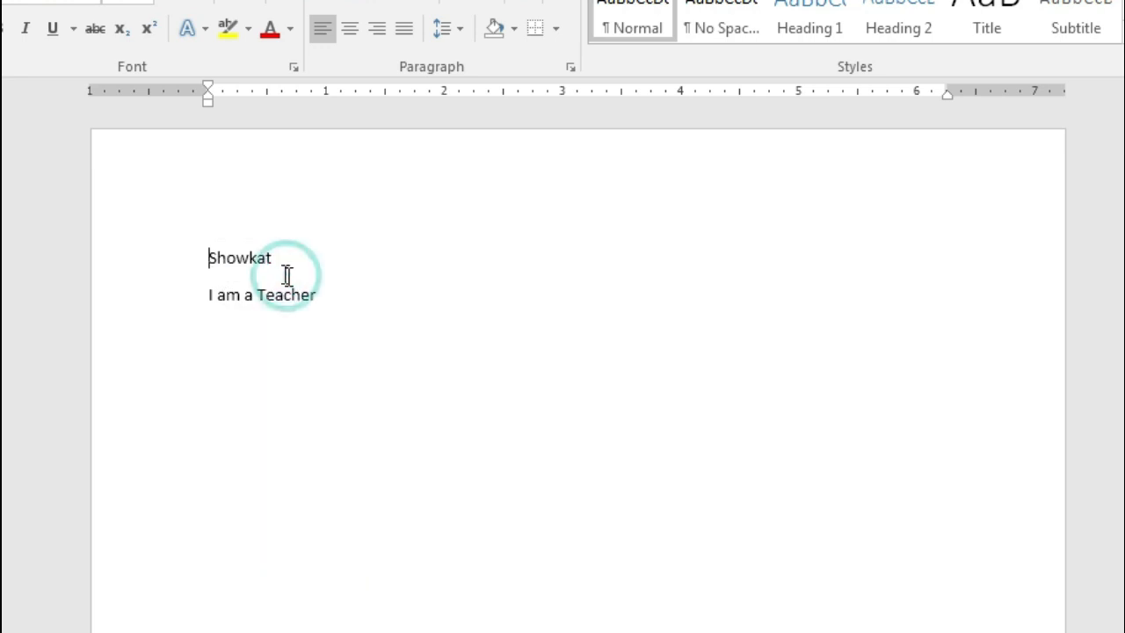
click(307, 258)
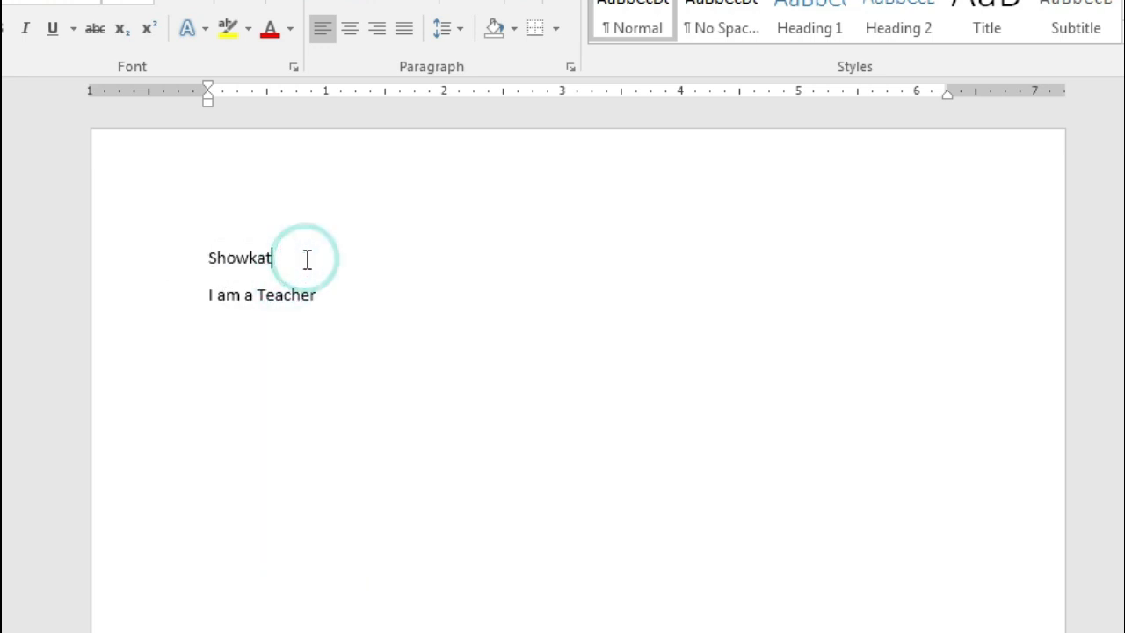
click(287, 255)
right_click(288, 256)
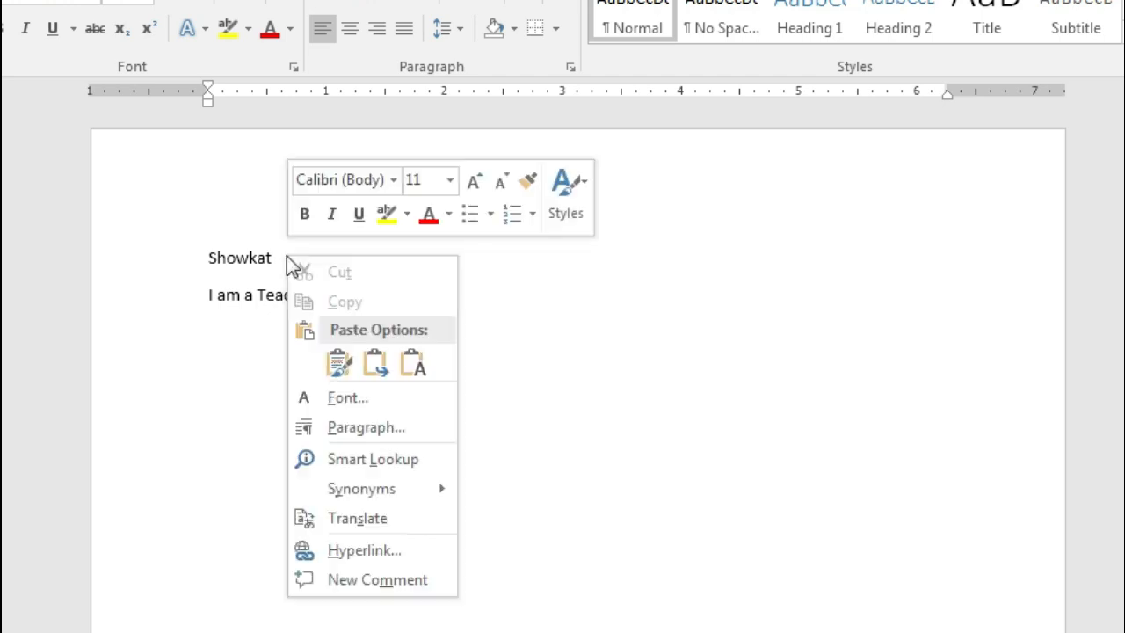
click(339, 361)
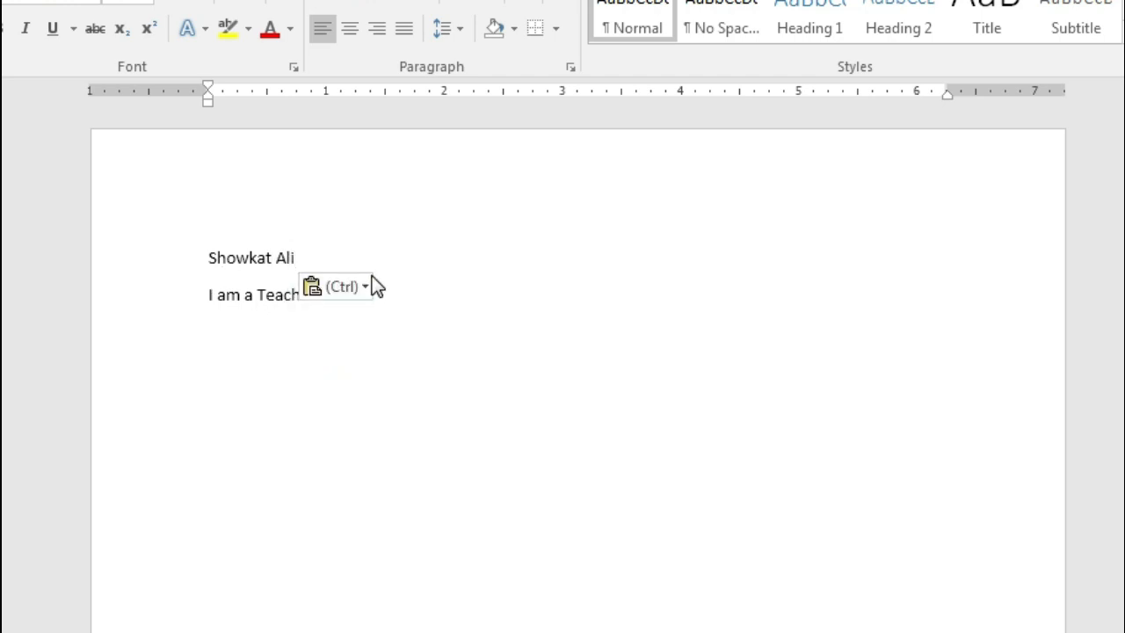
key(Escape)
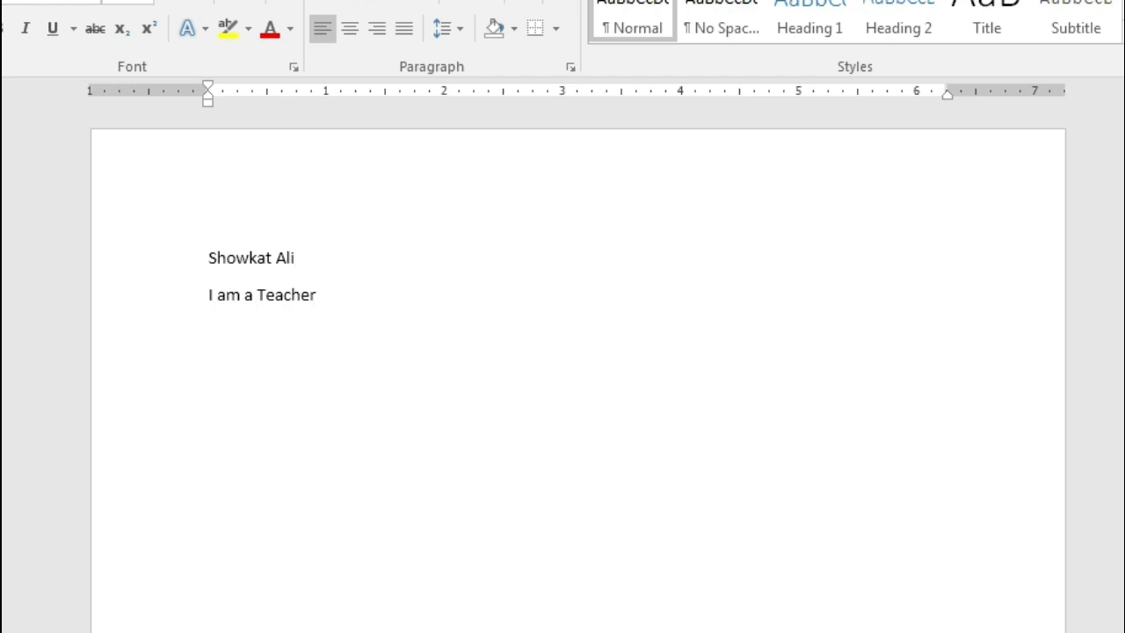
Add a new line below the name with runs of 1s, 3s, 2s, 5s and 4s
key(Return)
key(Return)
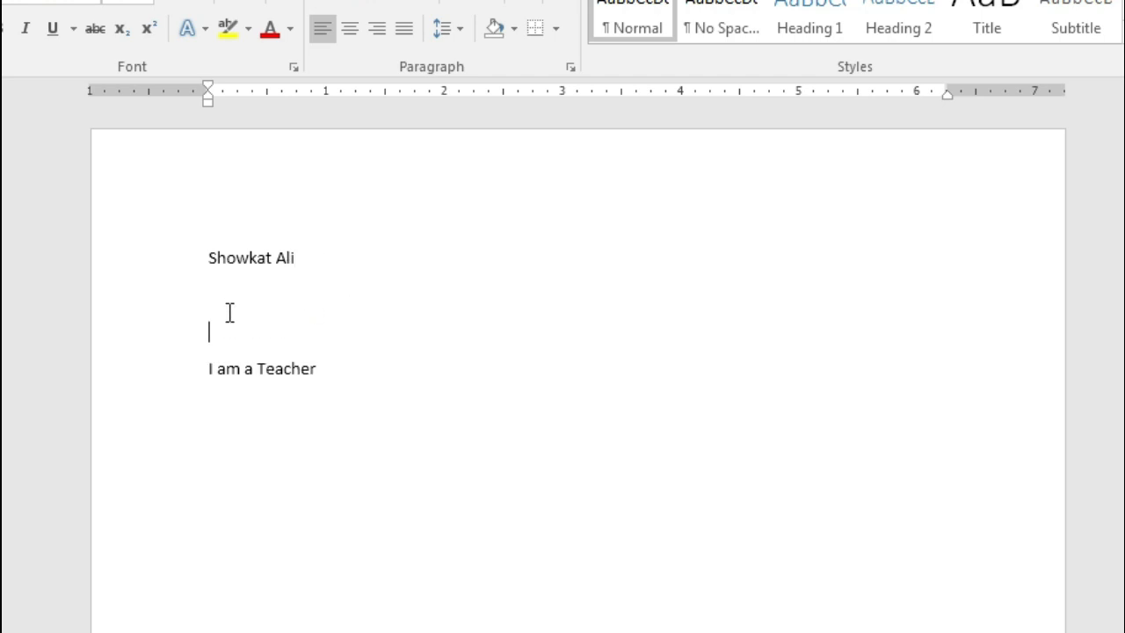
text(1111111111333333333332)
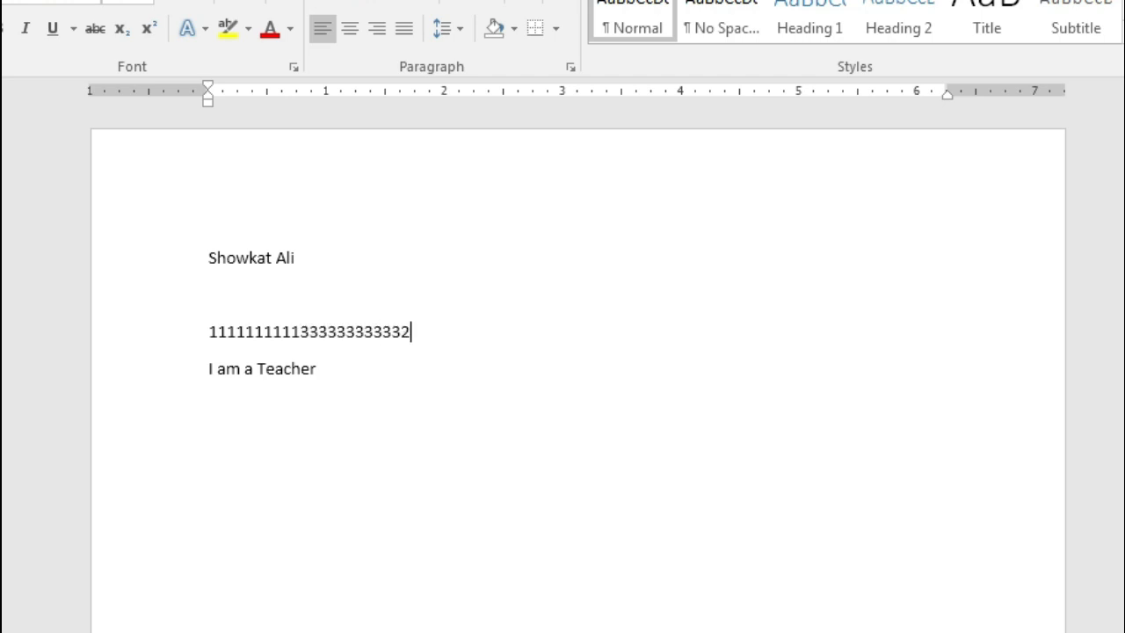
text(22222222222222255555555555555555555555444444444444444)
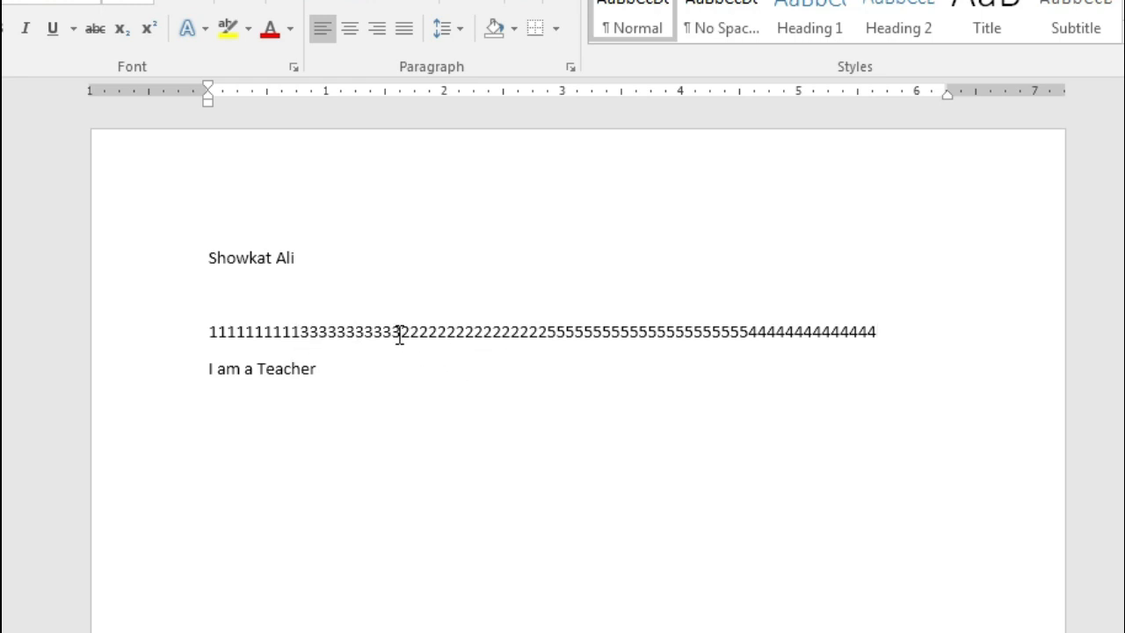
Cut the run of 2s and paste it with source formatting between the 1s and 3s
drag(402, 333, 468, 338)
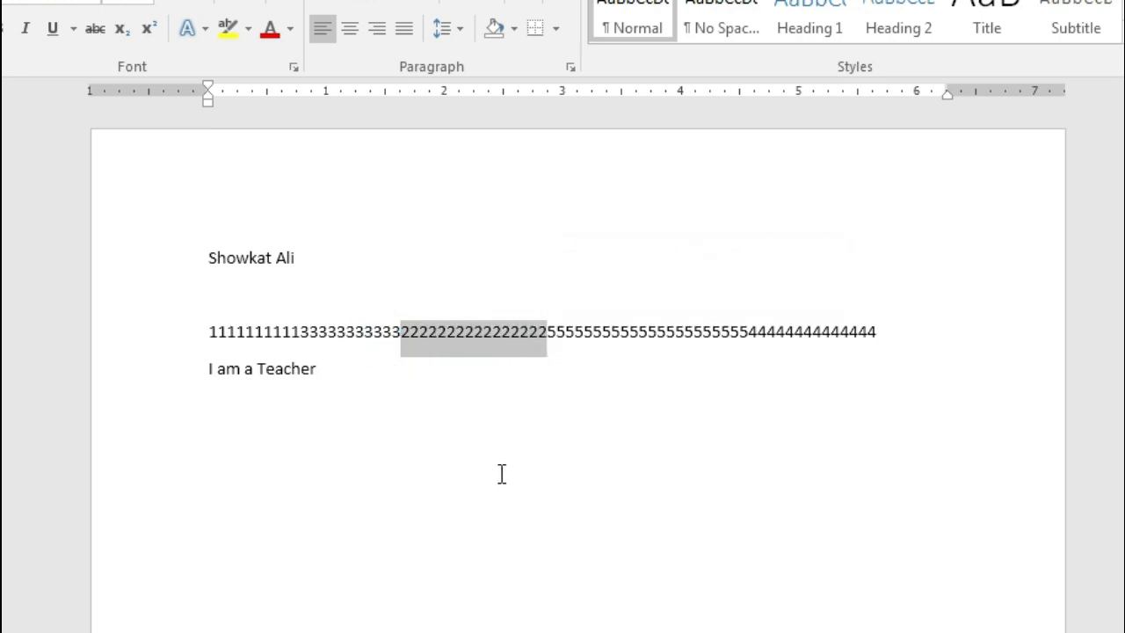
right_click(473, 337)
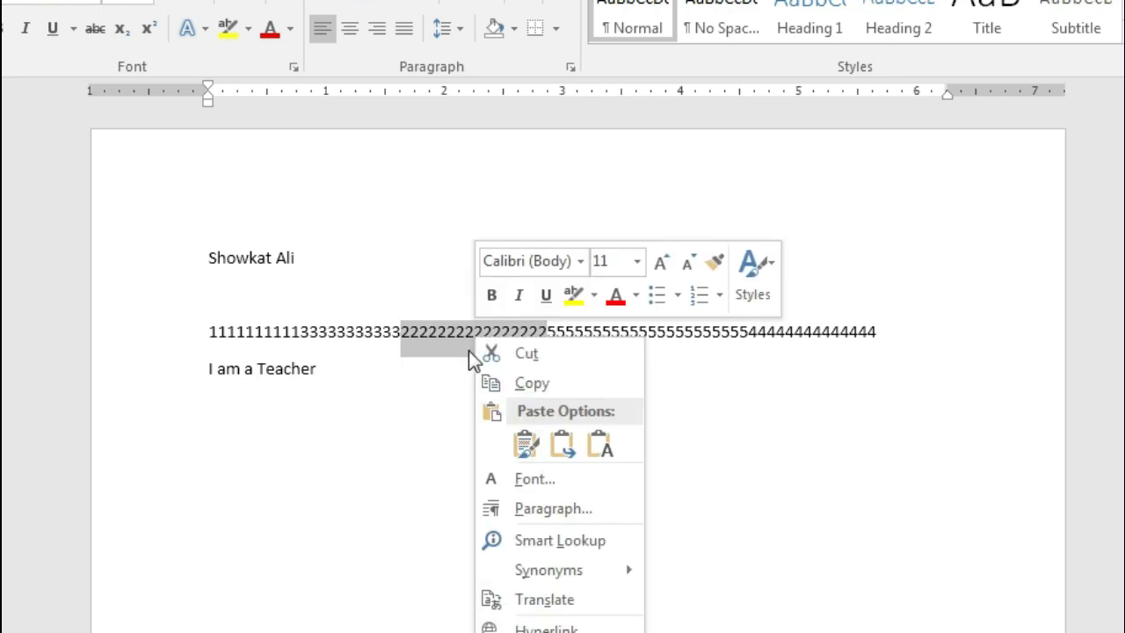
click(530, 354)
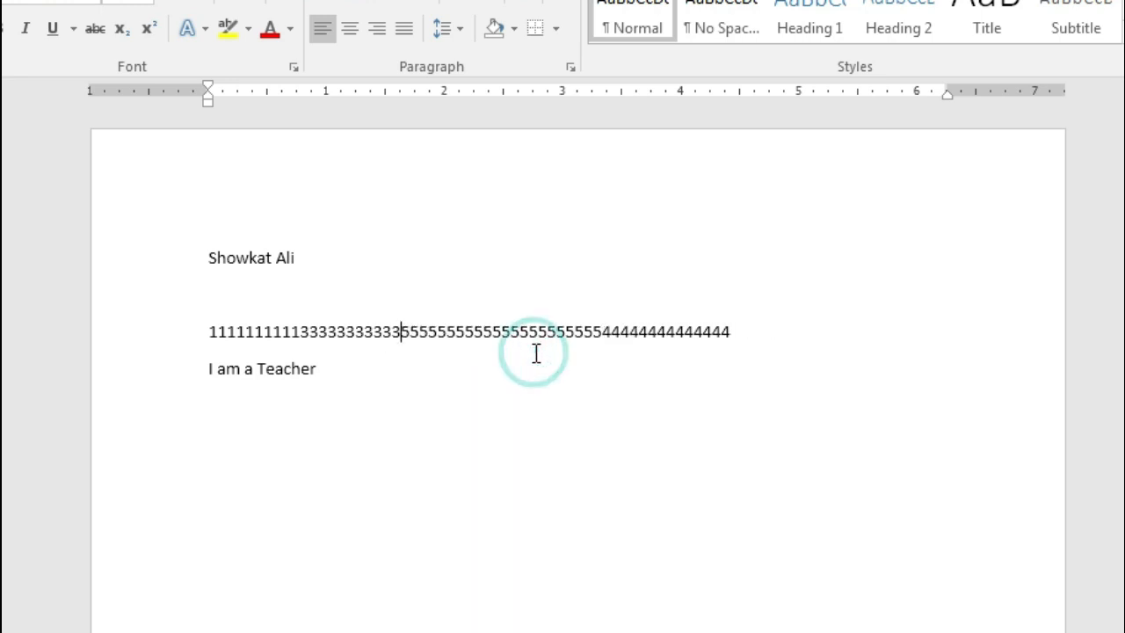
click(301, 332)
right_click(300, 334)
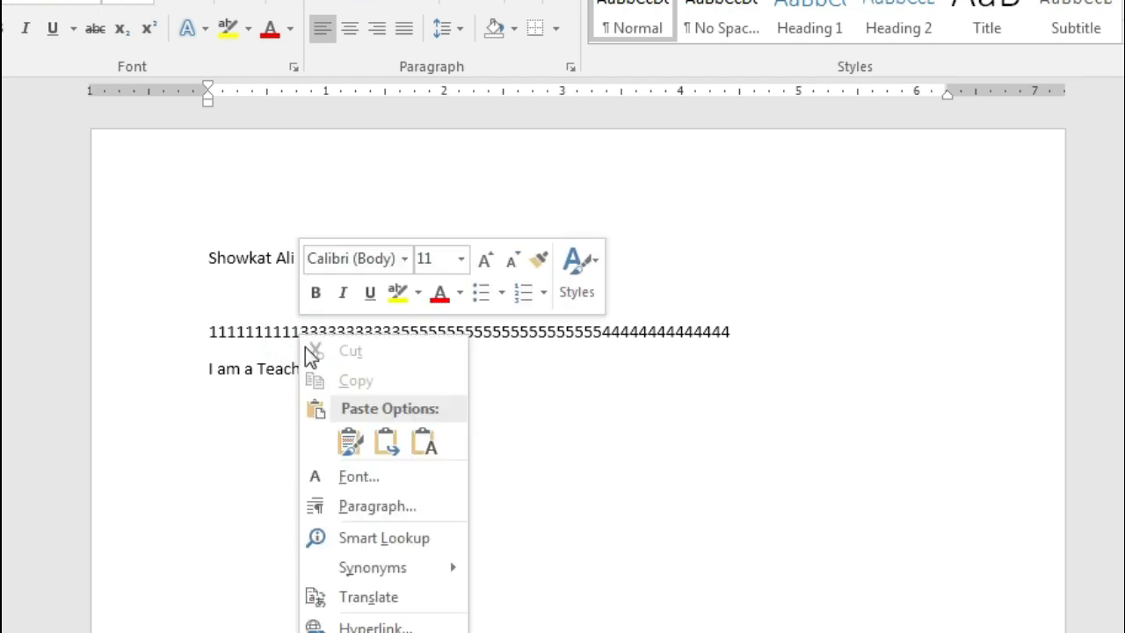
click(340, 444)
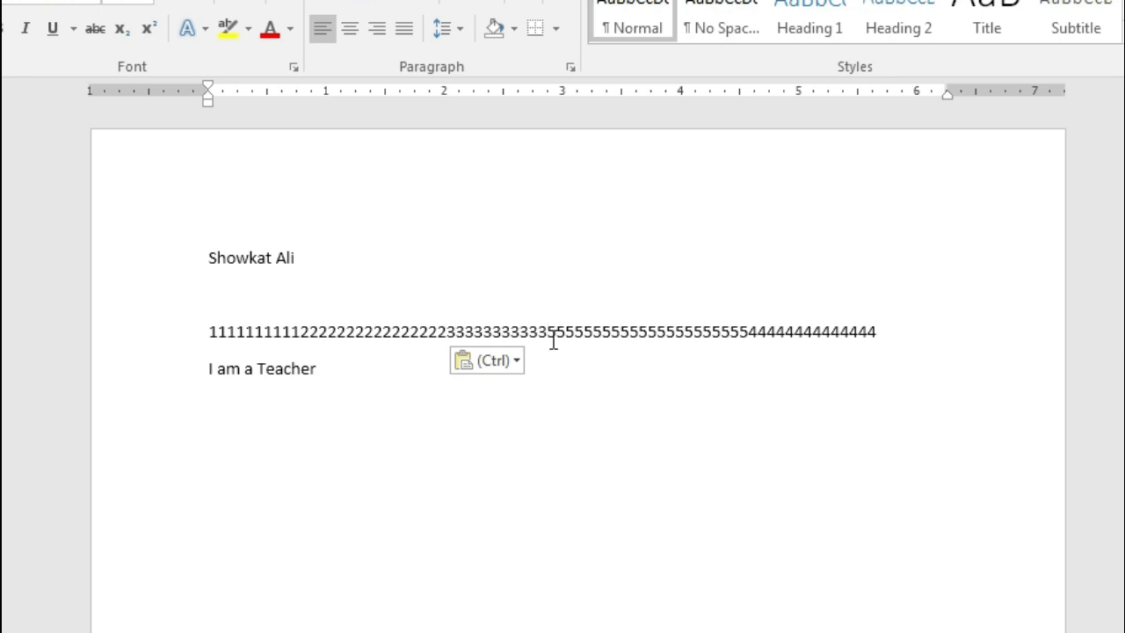
Cut the run of 5s and paste it after the 4s, ordering the digits 1 through 5
drag(548, 334, 746, 333)
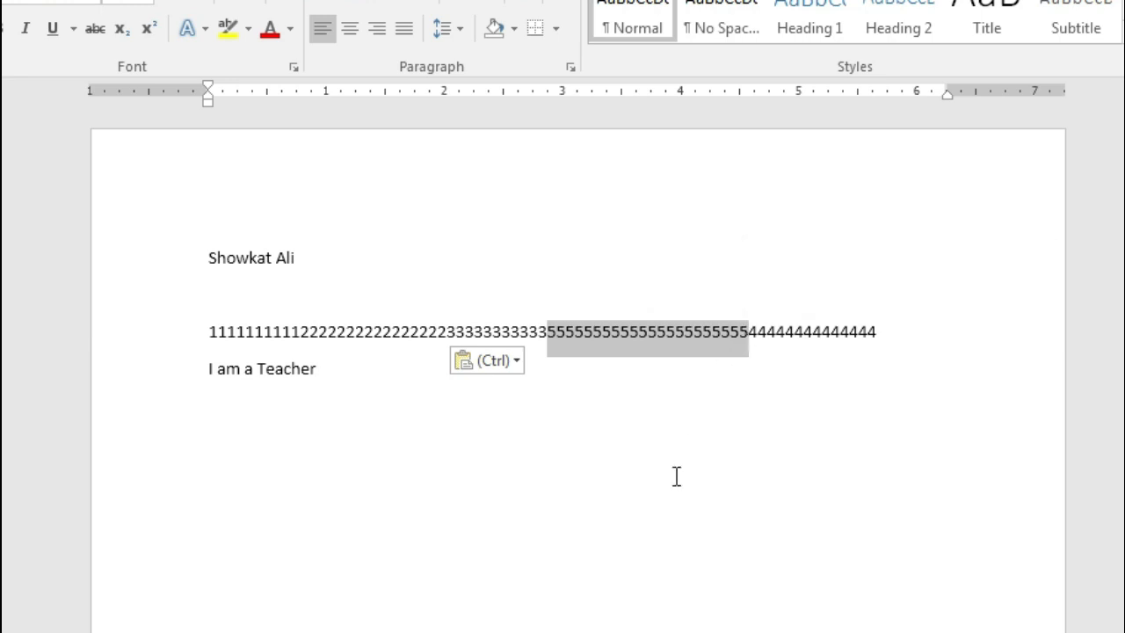
right_click(642, 333)
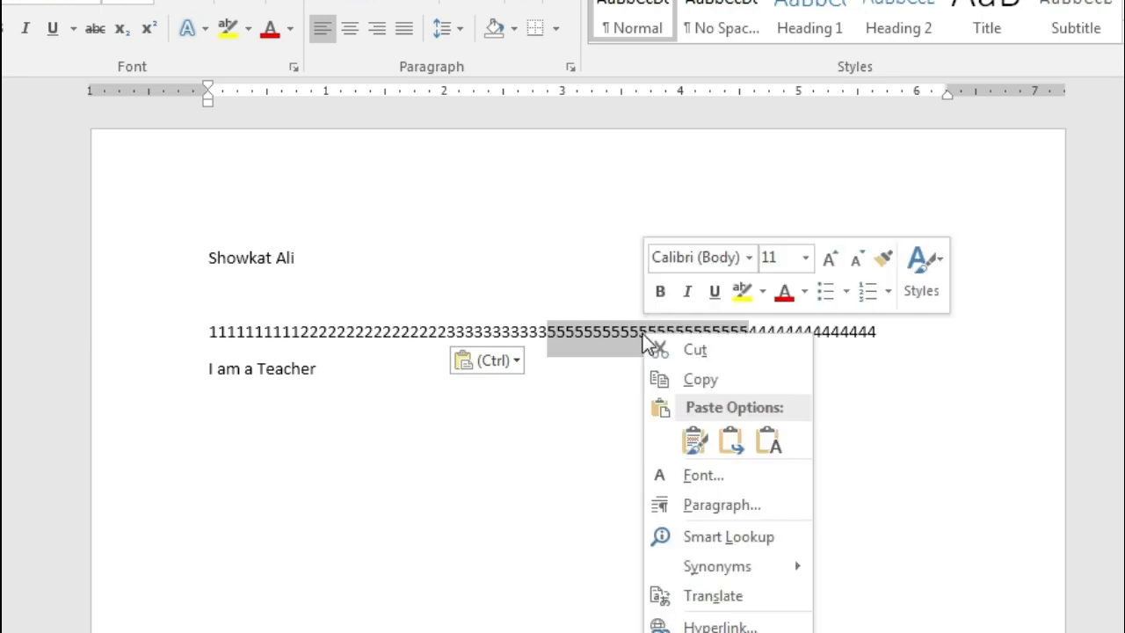
click(698, 345)
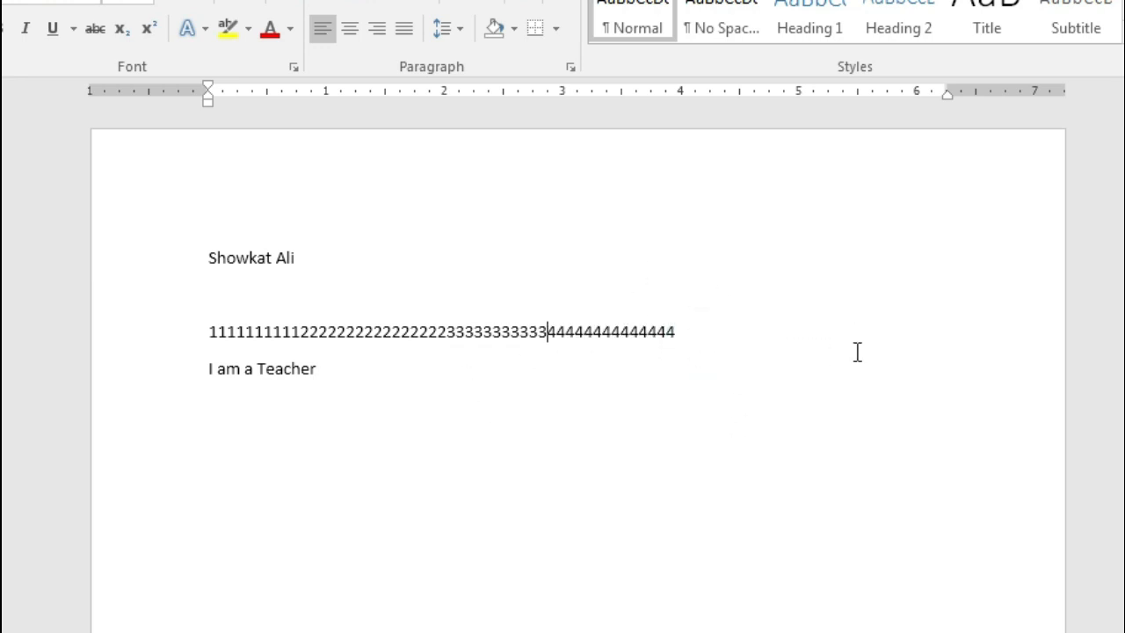
click(701, 329)
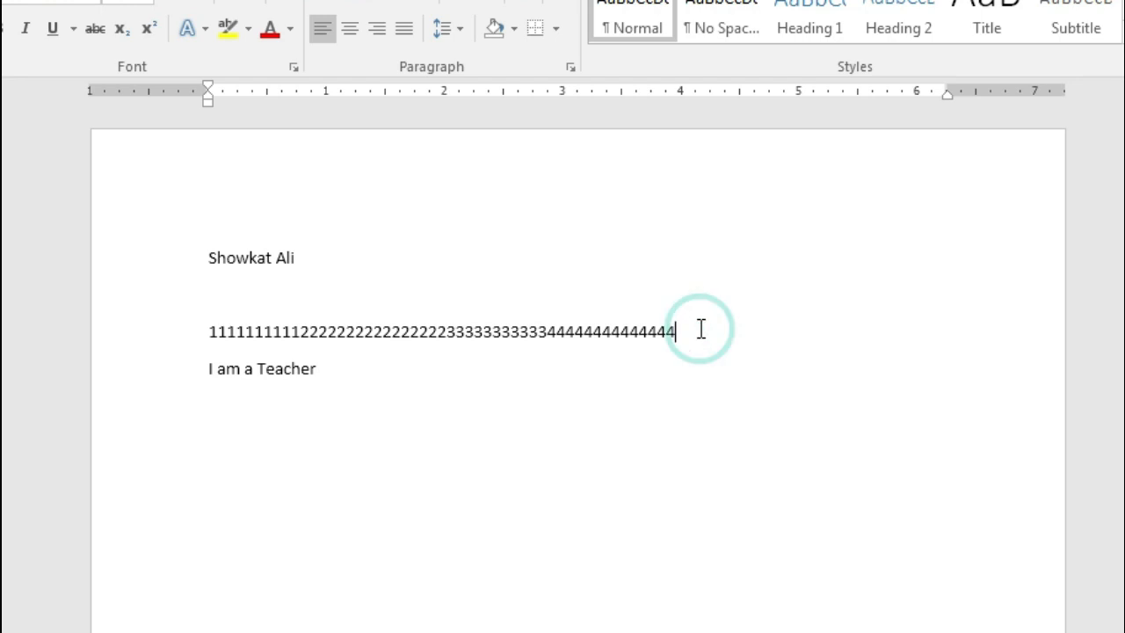
right_click(701, 329)
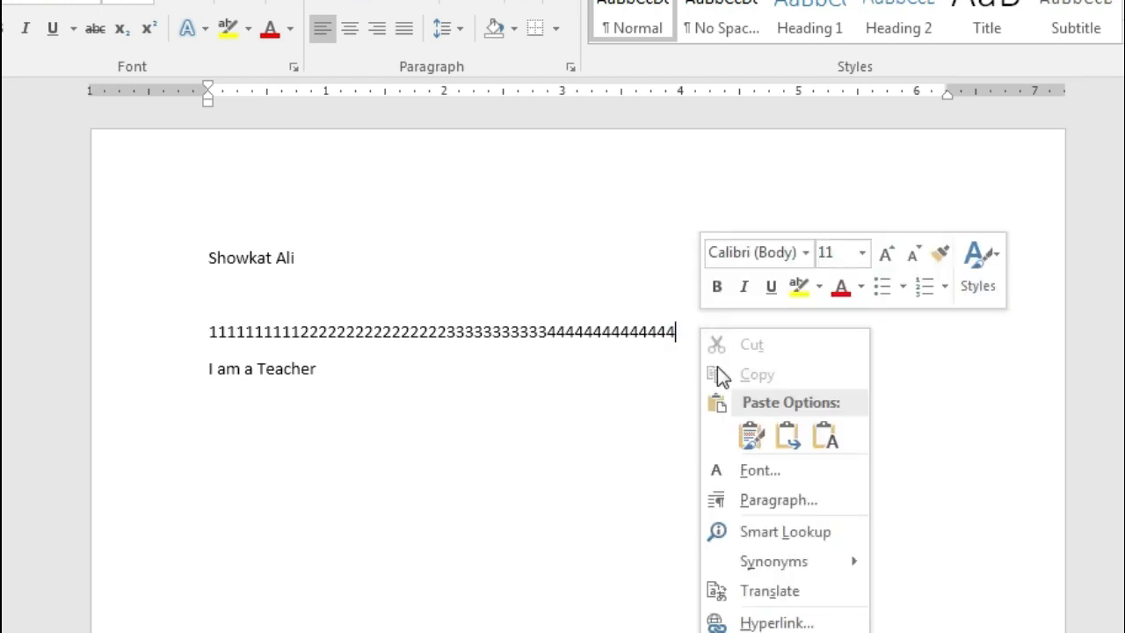
click(745, 434)
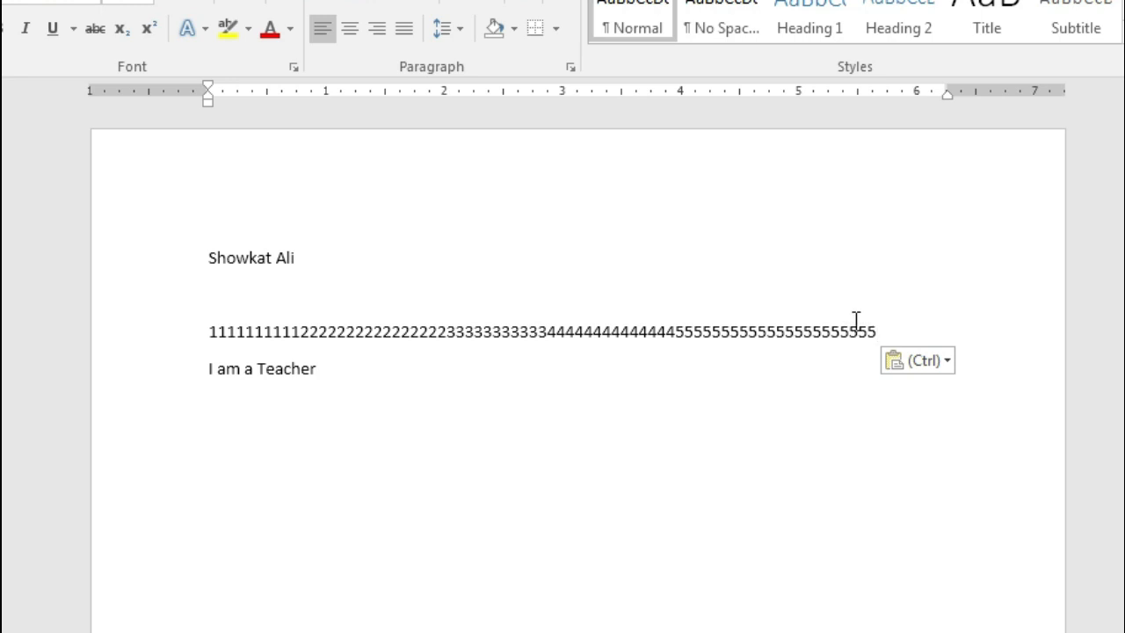
click(522, 606)
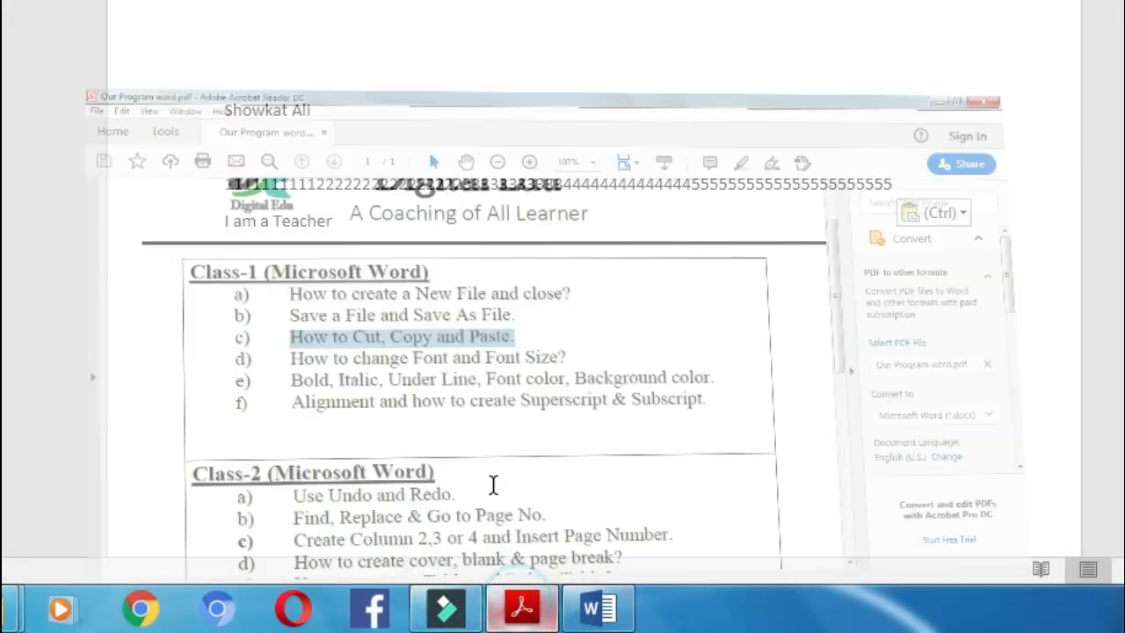
click(312, 187)
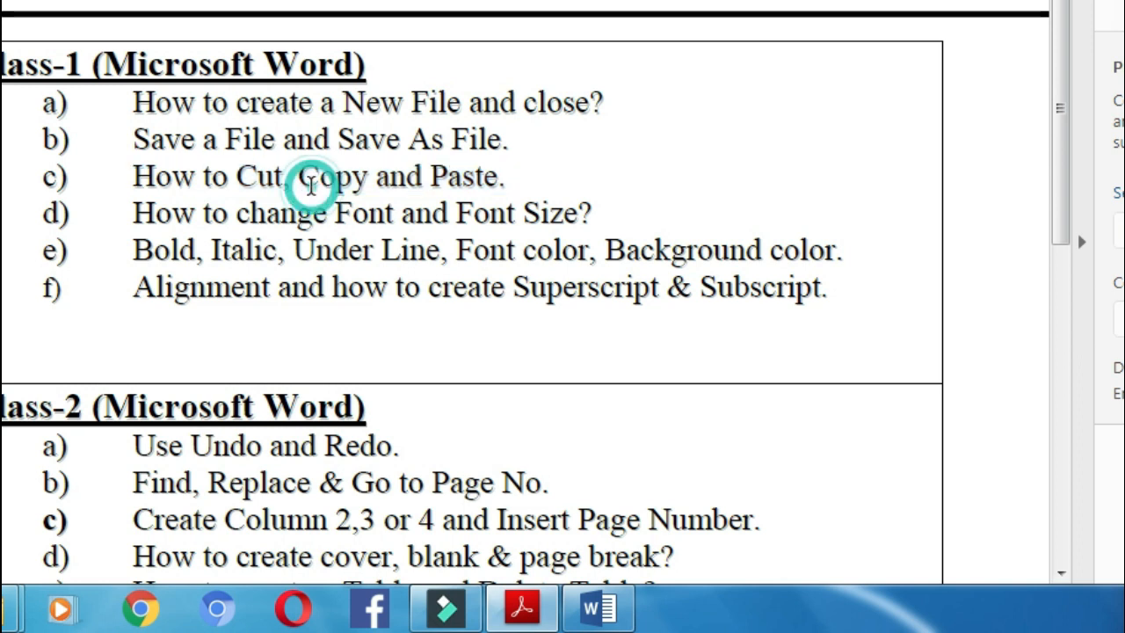
click(598, 606)
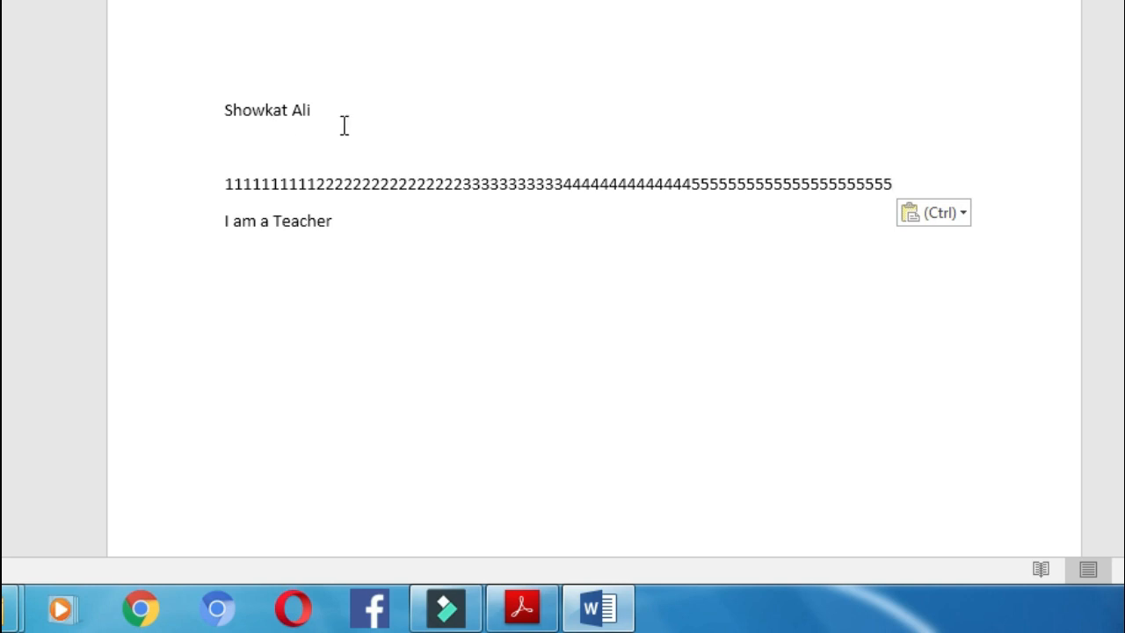
Copy the name on the first line and paste a second copy right after it
drag(219, 114, 326, 114)
right_click(294, 113)
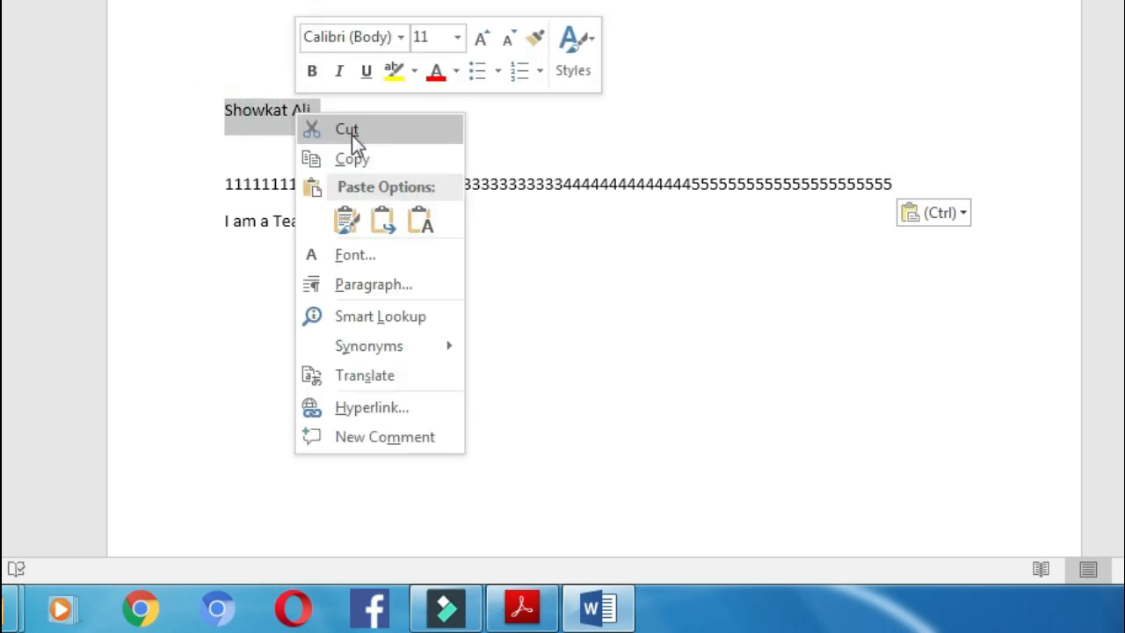
click(364, 158)
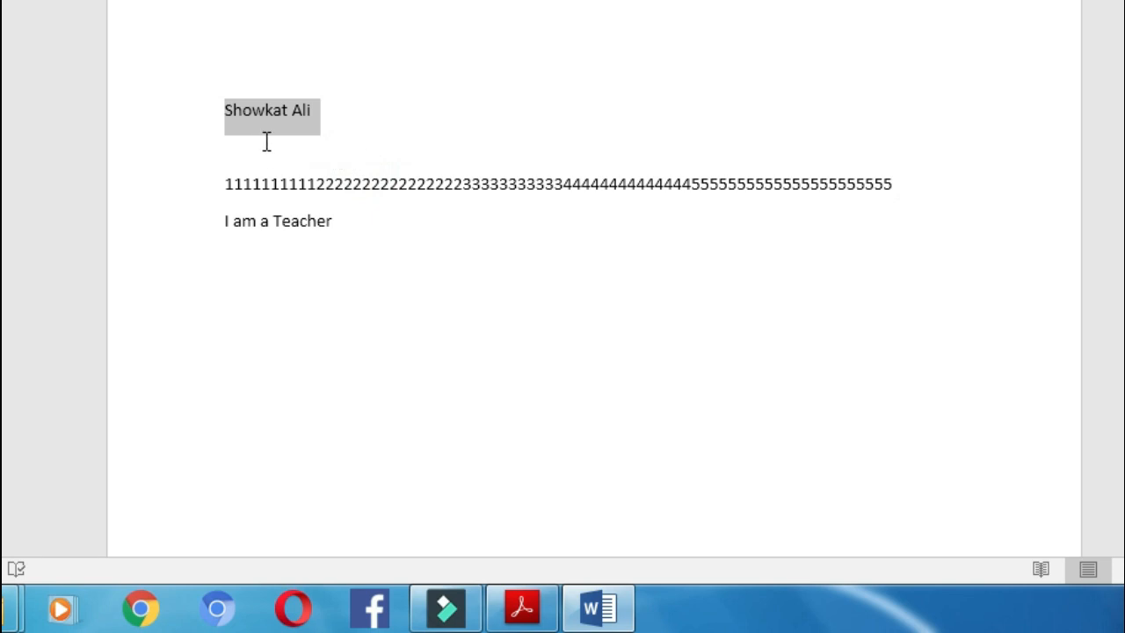
click(329, 106)
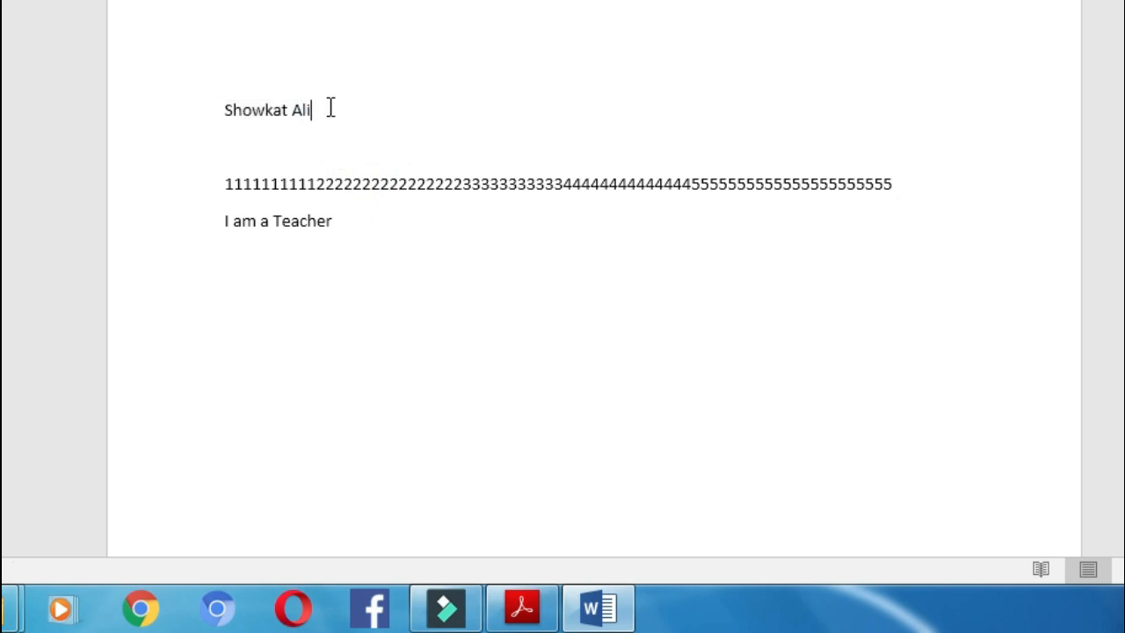
right_click(330, 109)
click(379, 214)
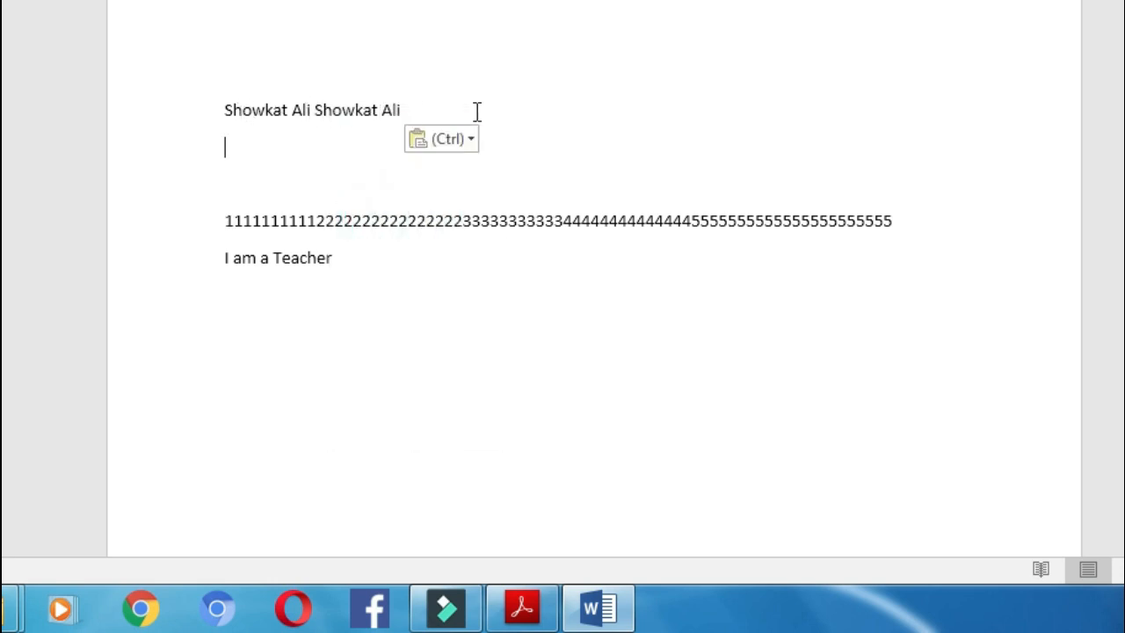
Add a blank line below the first line
click(439, 106)
click(426, 108)
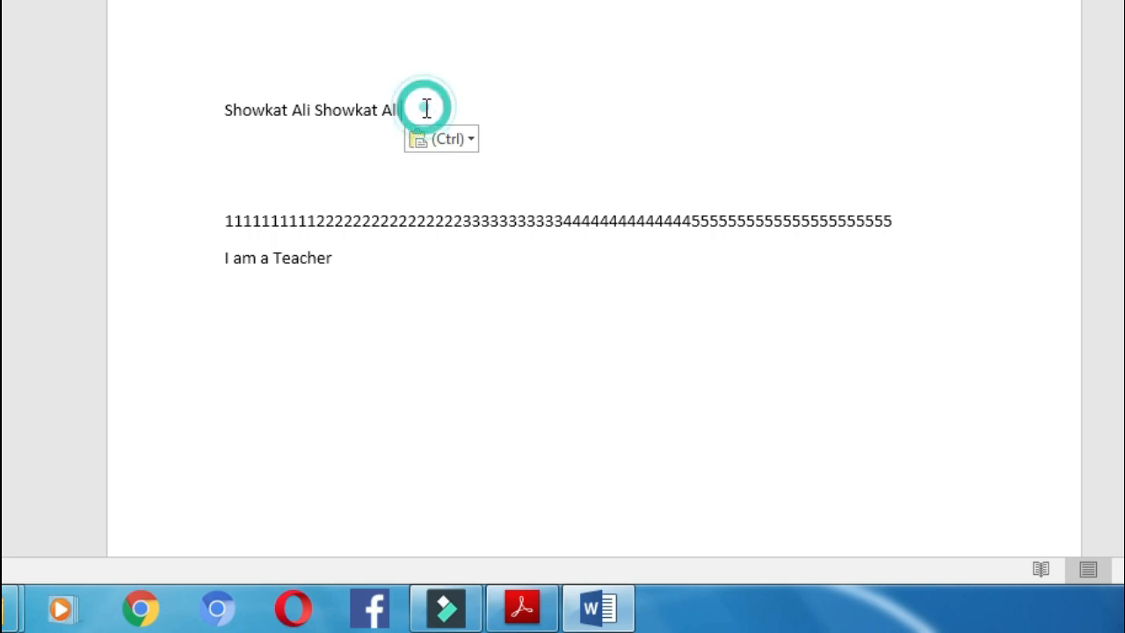
key(Return)
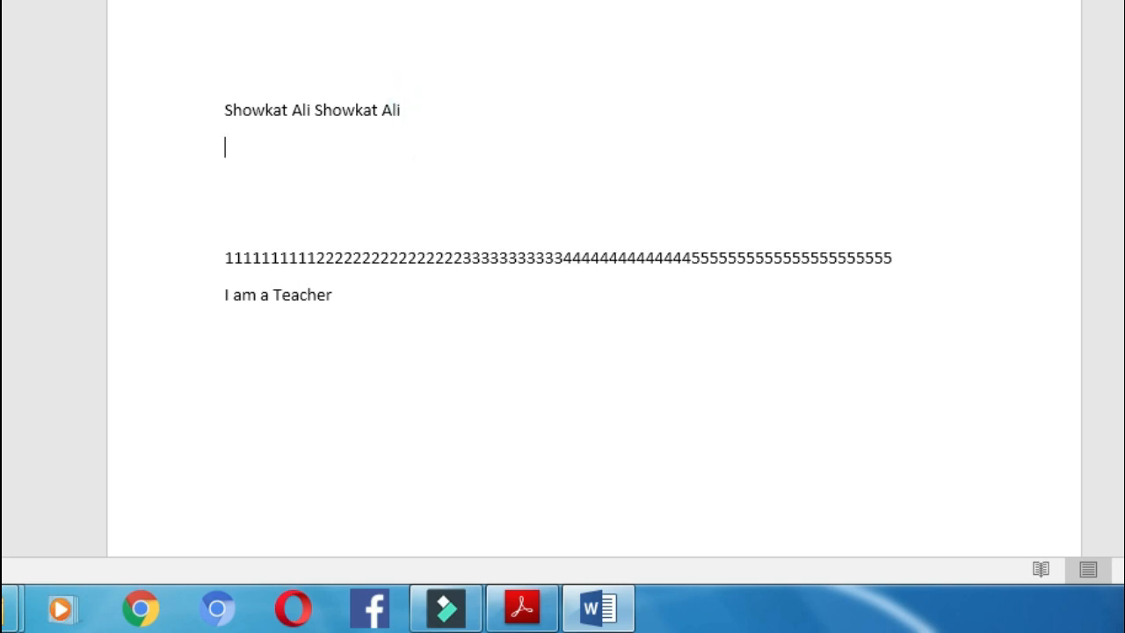
Paste four more copies of the name on separate lines, then bring up the course topics PDF
right_click(225, 149)
click(275, 256)
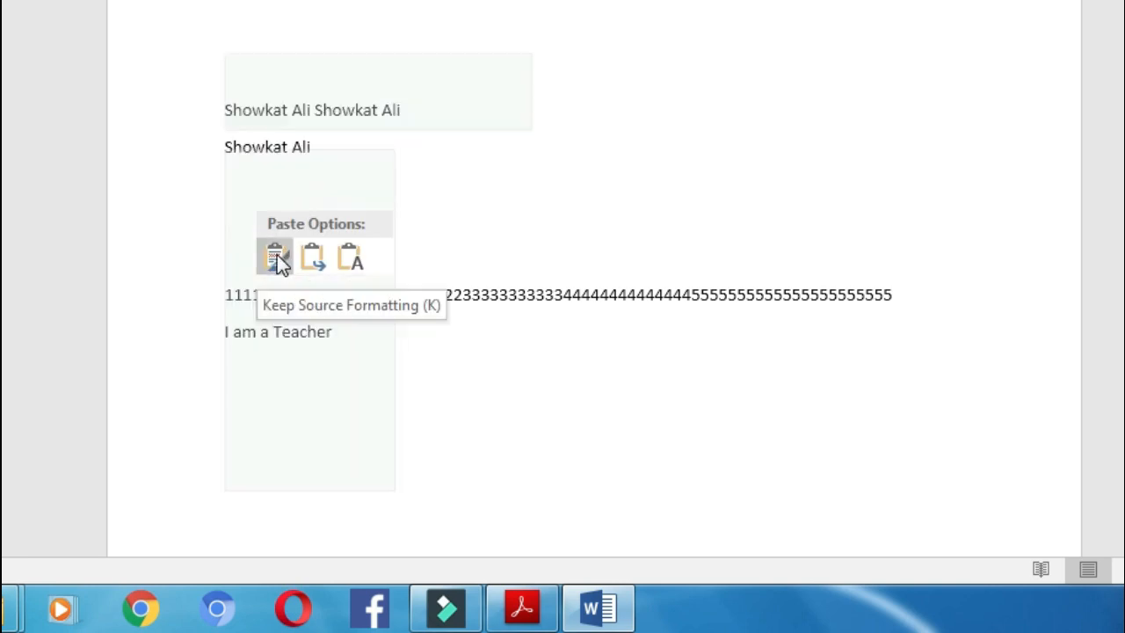
click(277, 255)
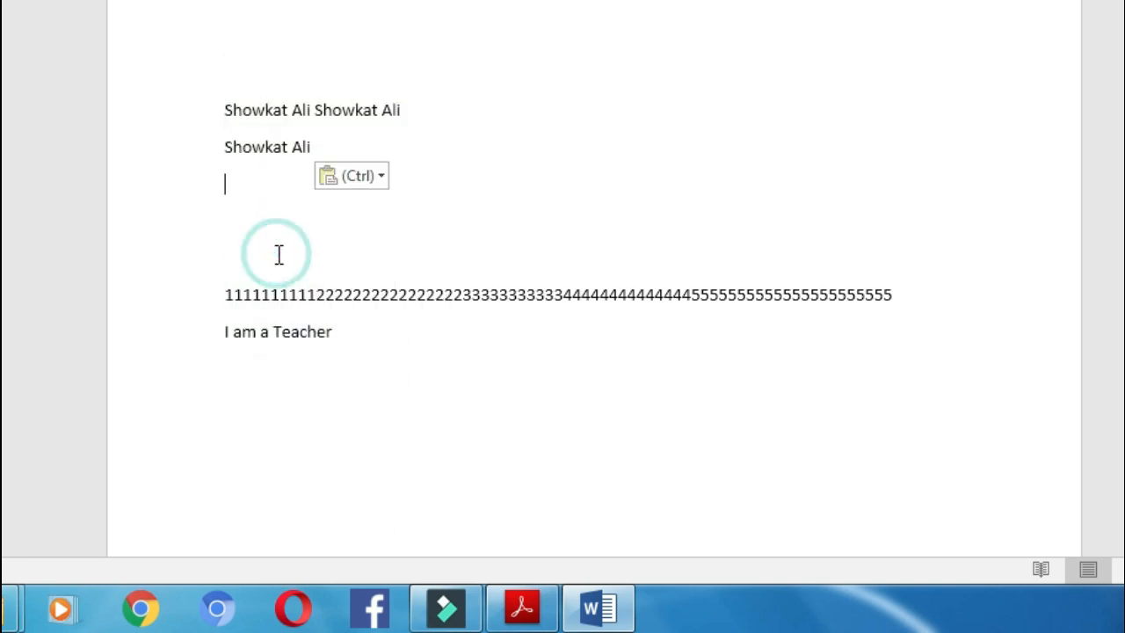
right_click(225, 187)
click(268, 297)
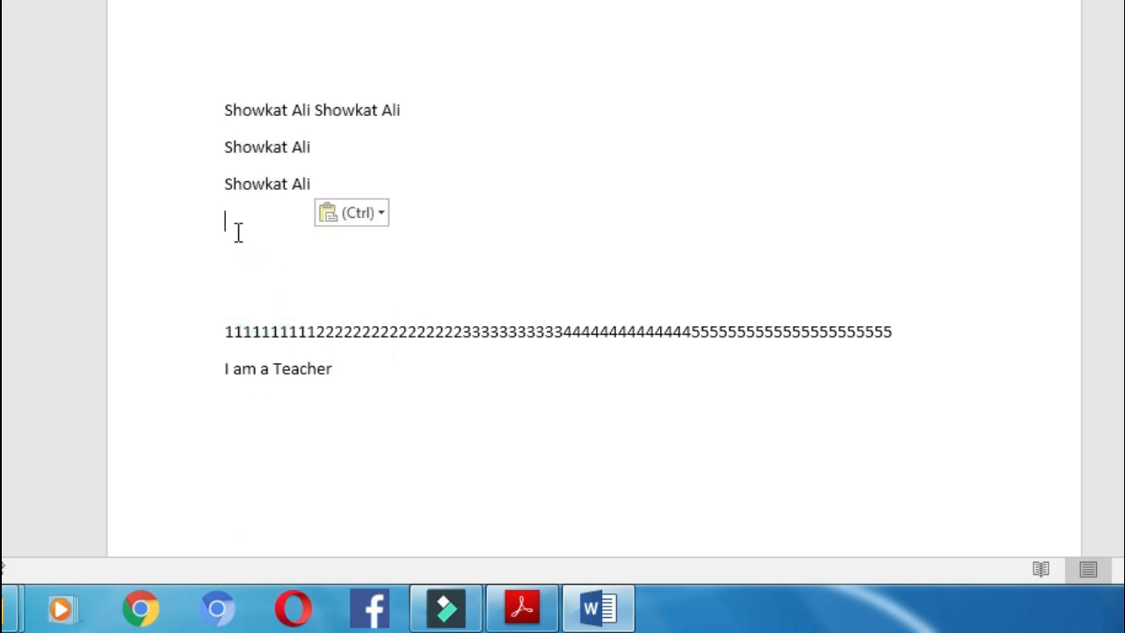
right_click(234, 227)
click(286, 332)
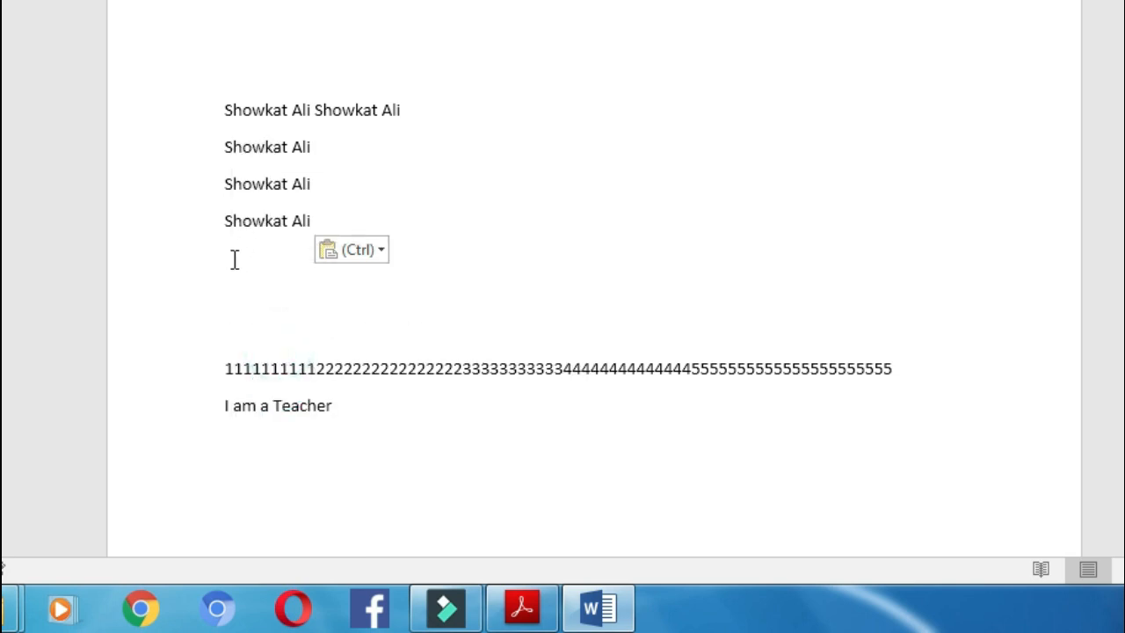
right_click(234, 259)
click(284, 35)
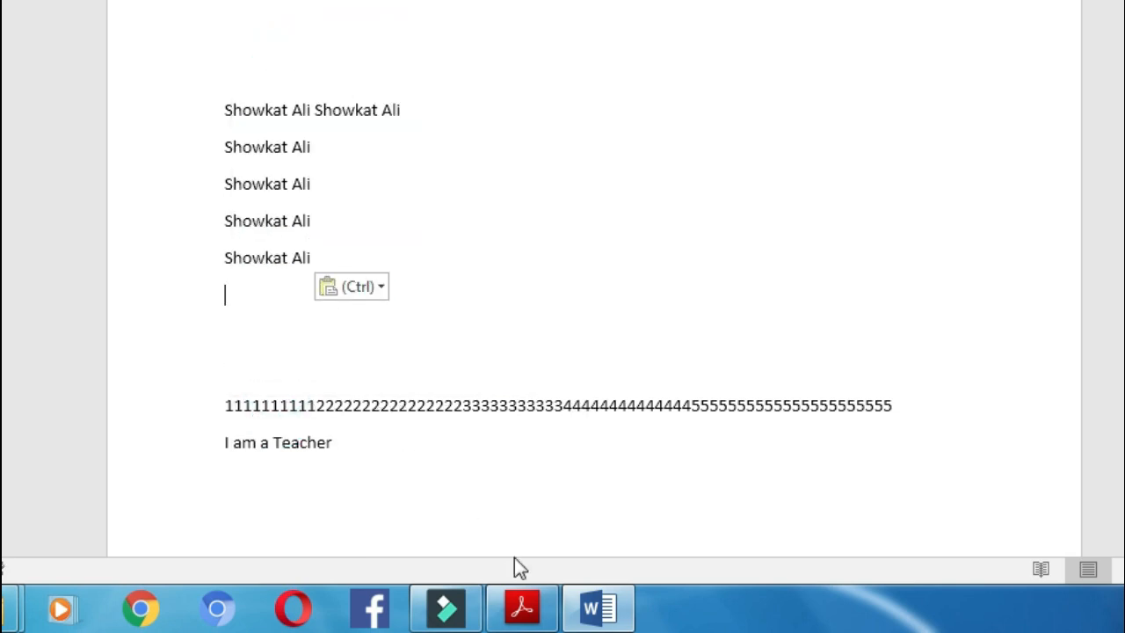
click(522, 606)
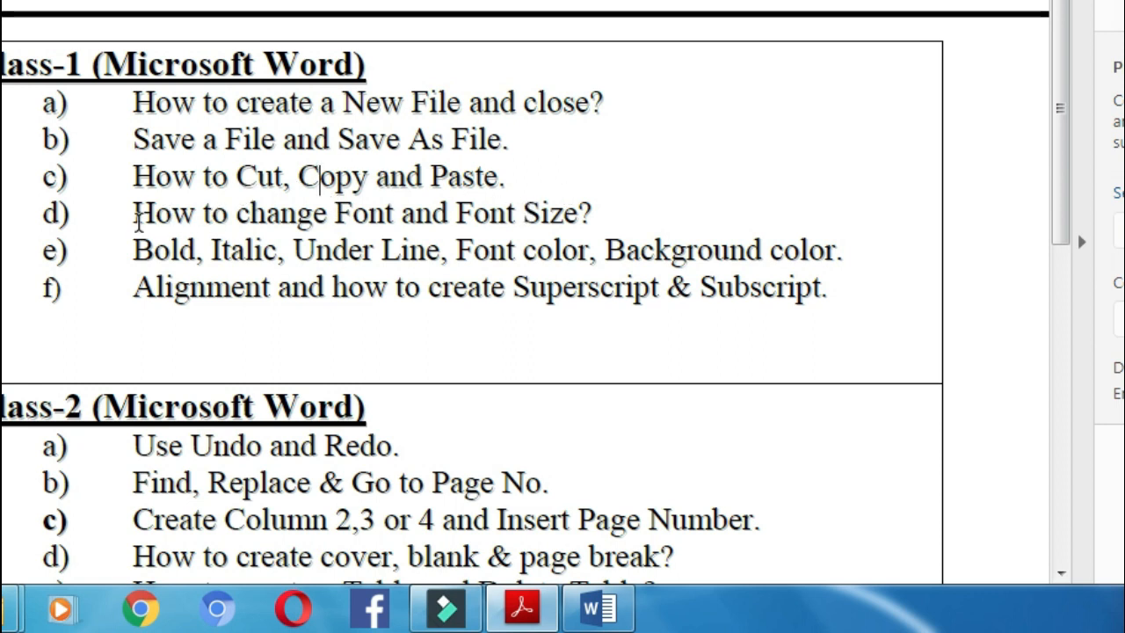
Highlight the font and font size topic in the PDF, then select the name line in Word
drag(138, 219, 595, 221)
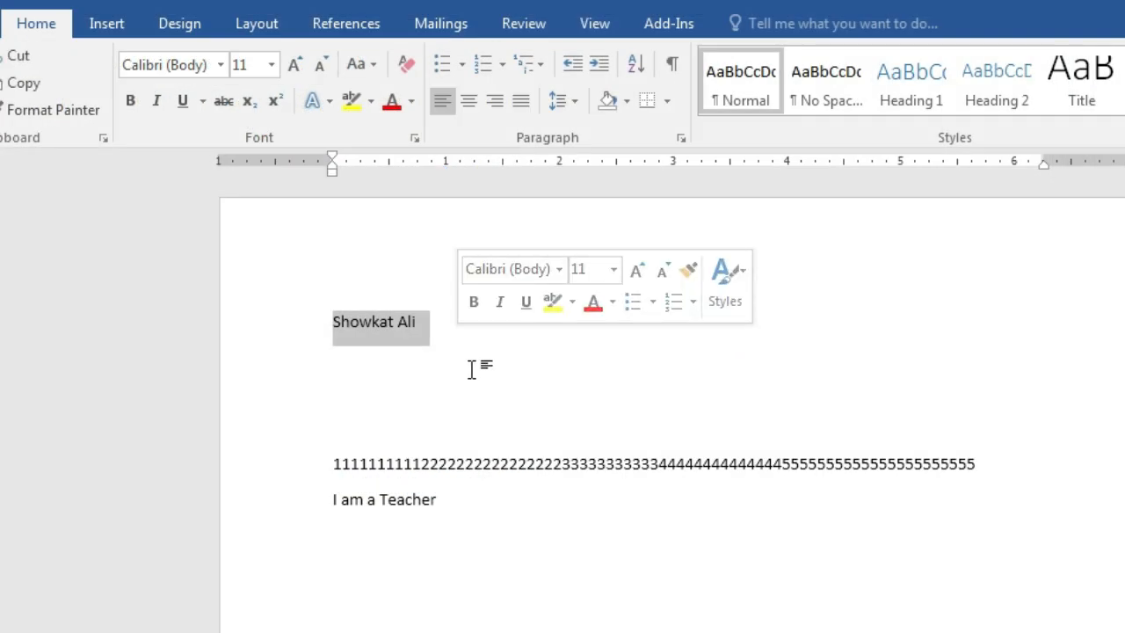
click(374, 358)
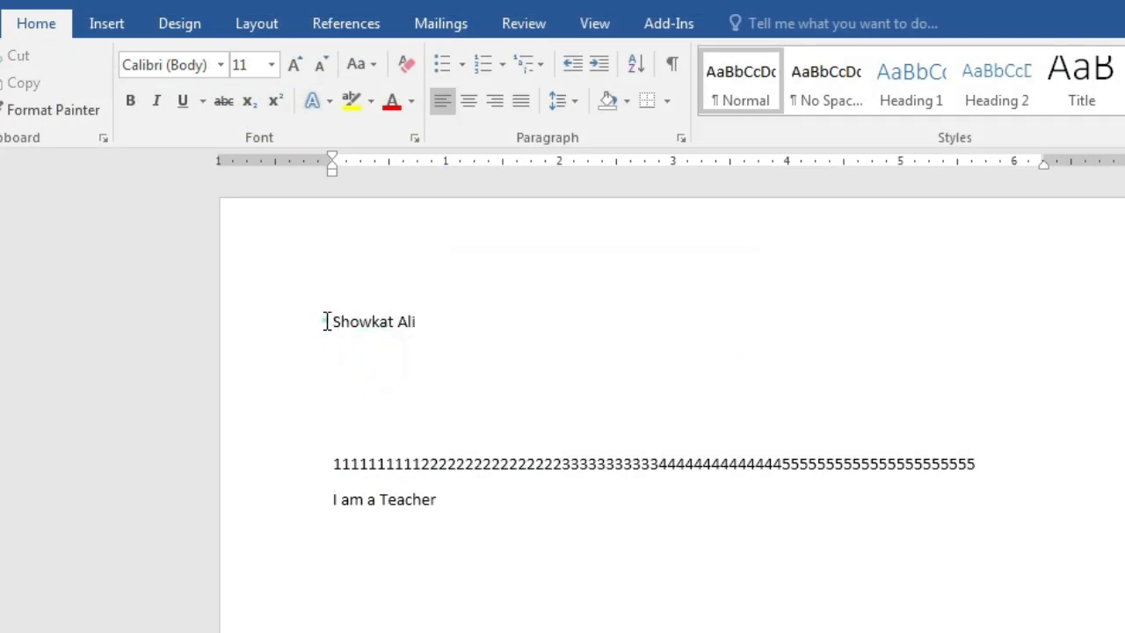
drag(326, 322, 457, 322)
click(488, 390)
drag(330, 322, 421, 326)
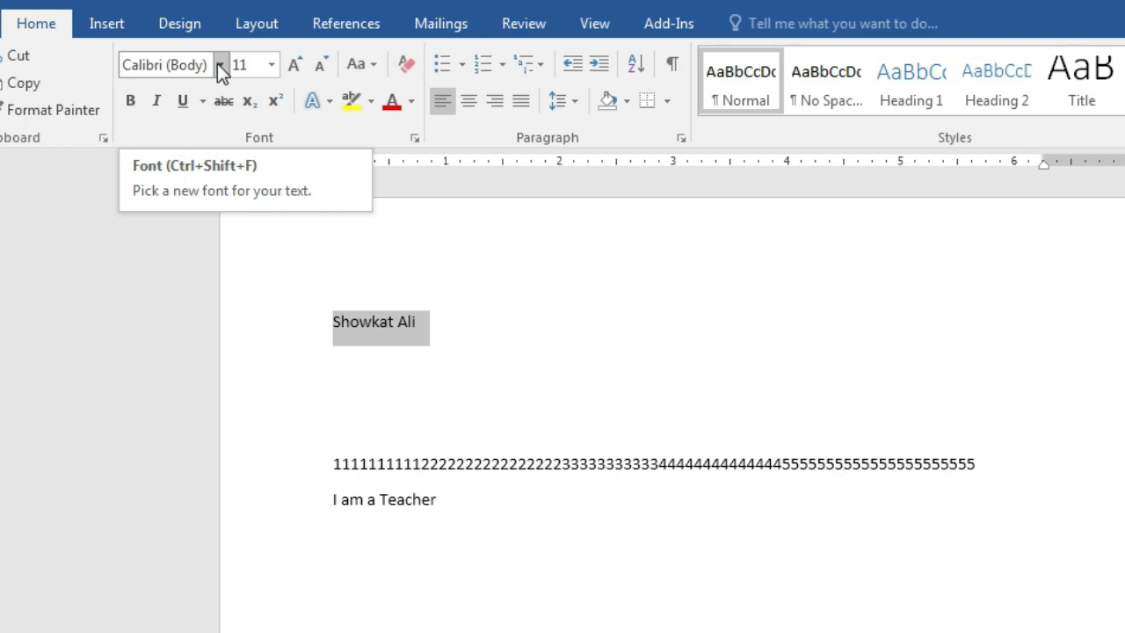
Center the selected name line on the page, keeping its current font
click(220, 65)
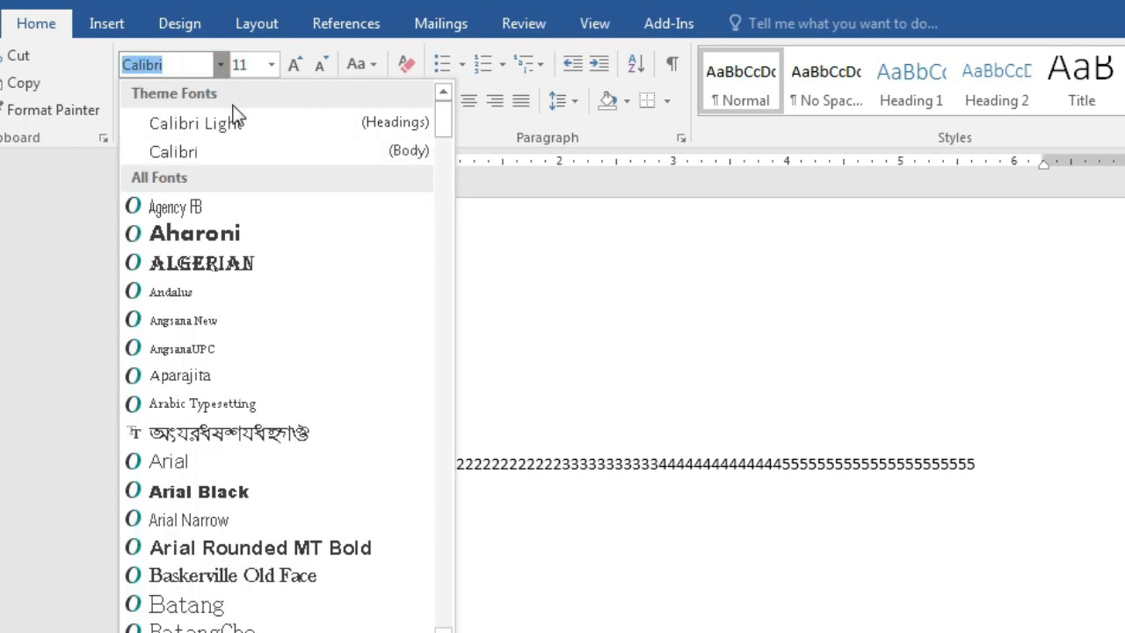
click(602, 292)
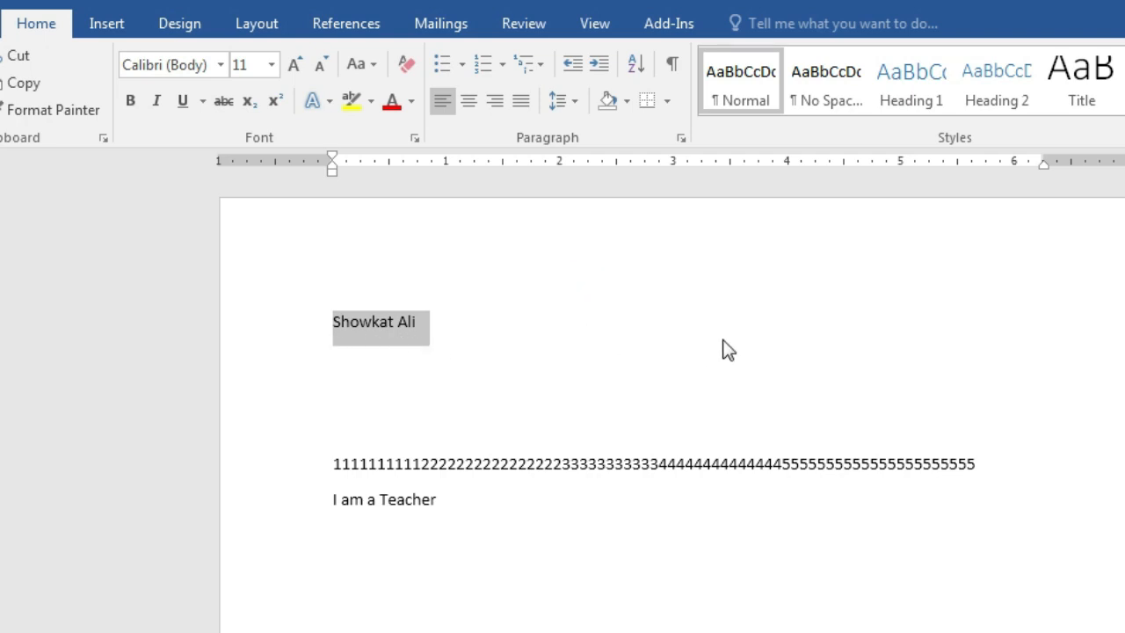
click(469, 106)
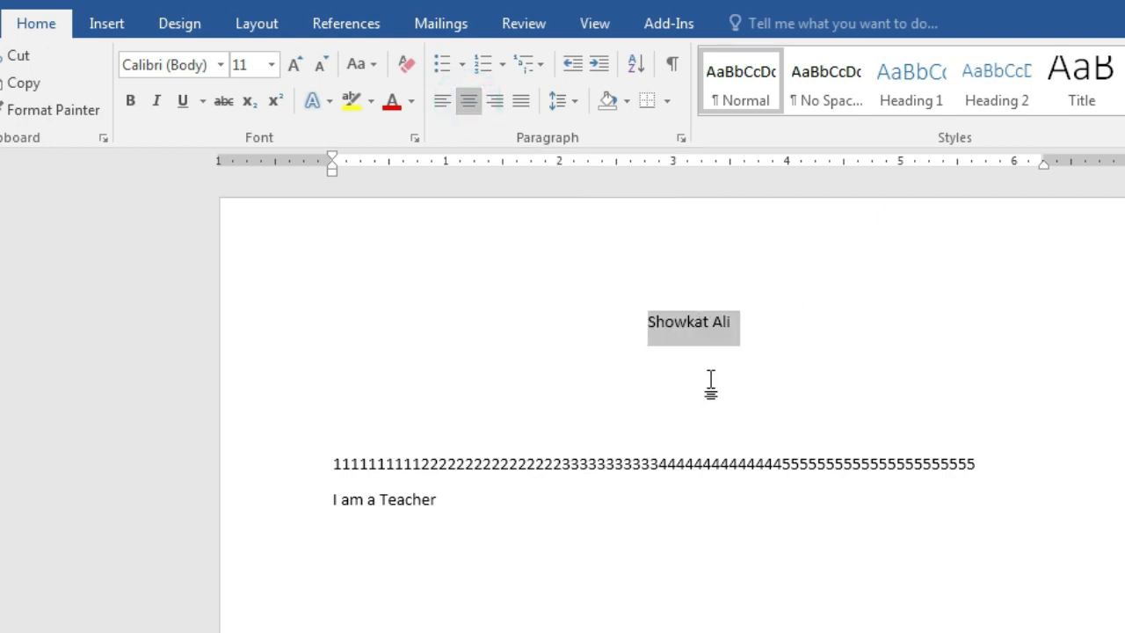
click(222, 65)
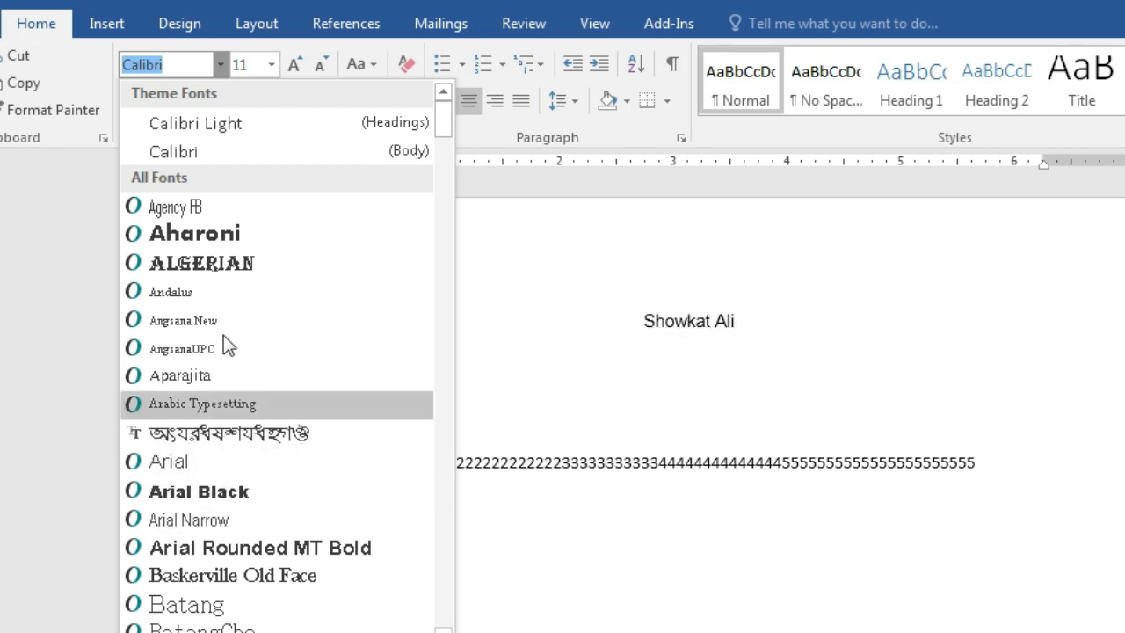
Apply the Forte font to the name heading
scroll(223, 347, down, 2)
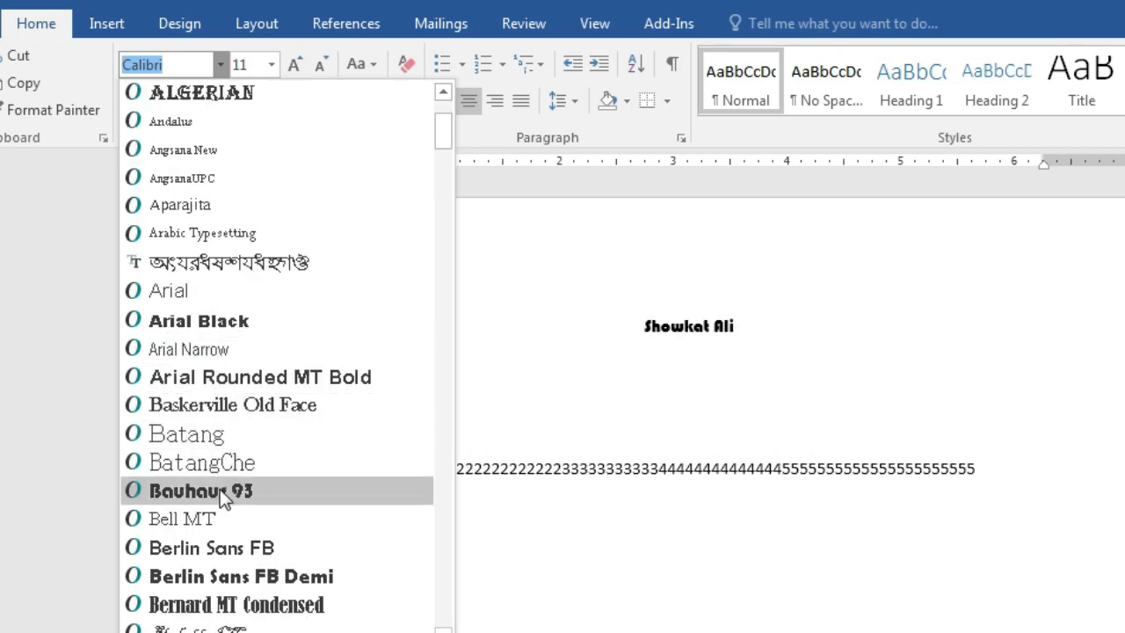
scroll(221, 492, down, 1)
scroll(221, 433, down, 1)
scroll(223, 439, down, 2)
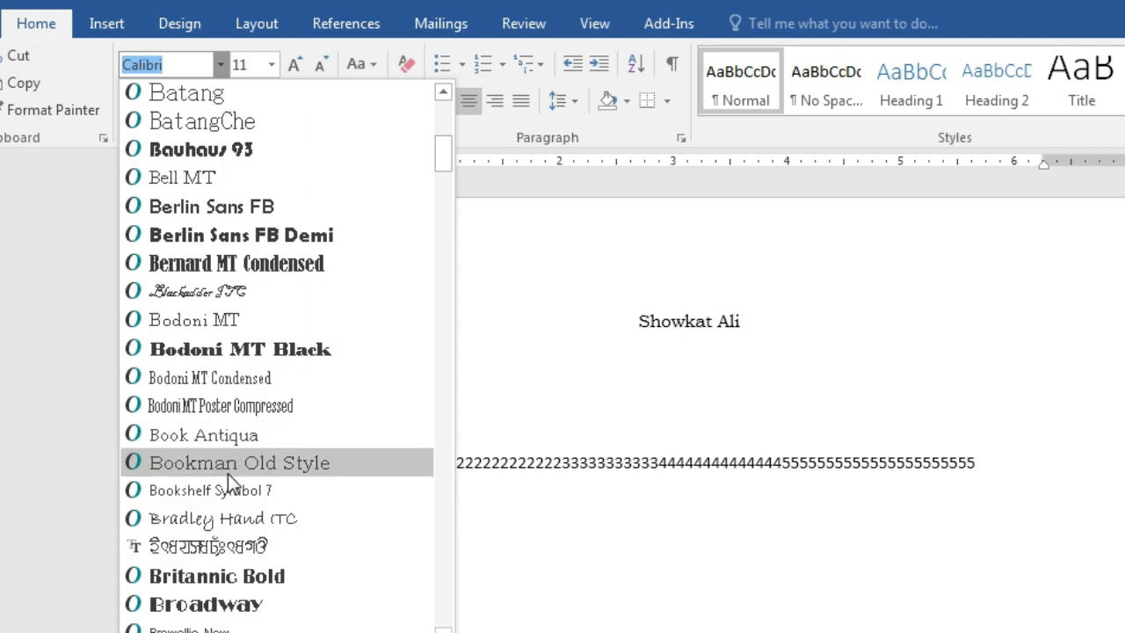
scroll(251, 360, down, 1)
scroll(256, 361, down, 2)
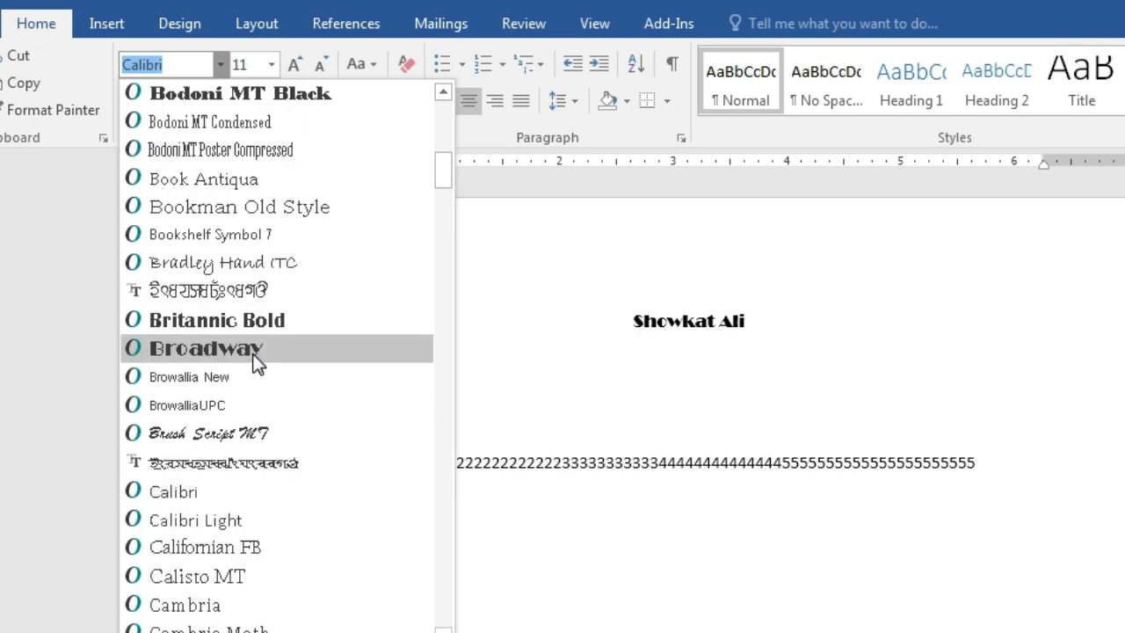
scroll(254, 362, down, 2)
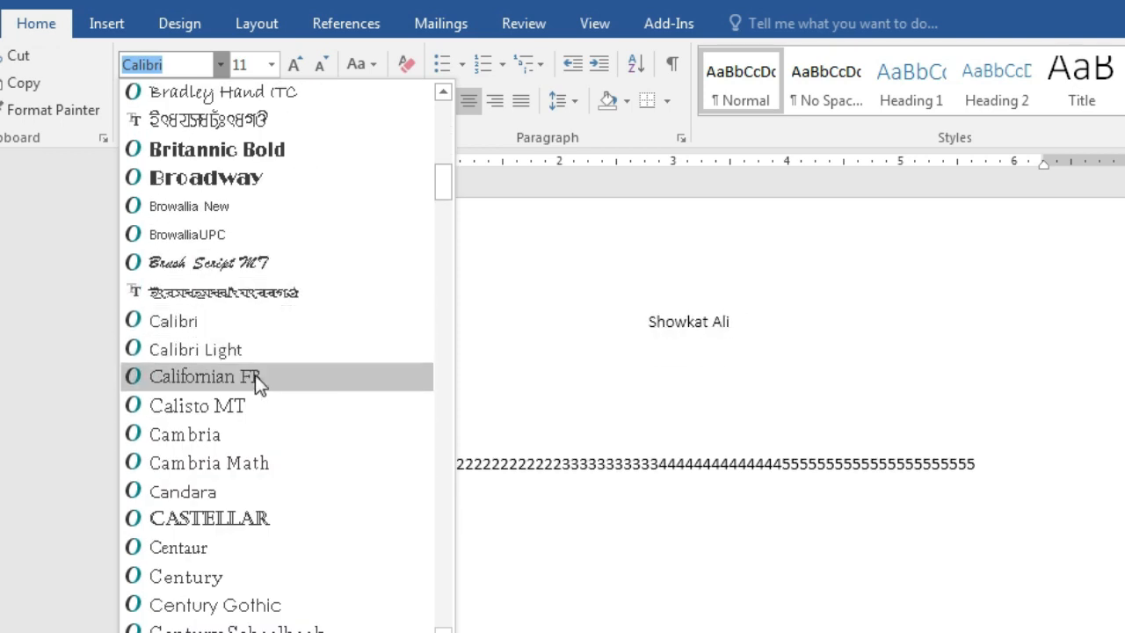
scroll(256, 387, down, 10)
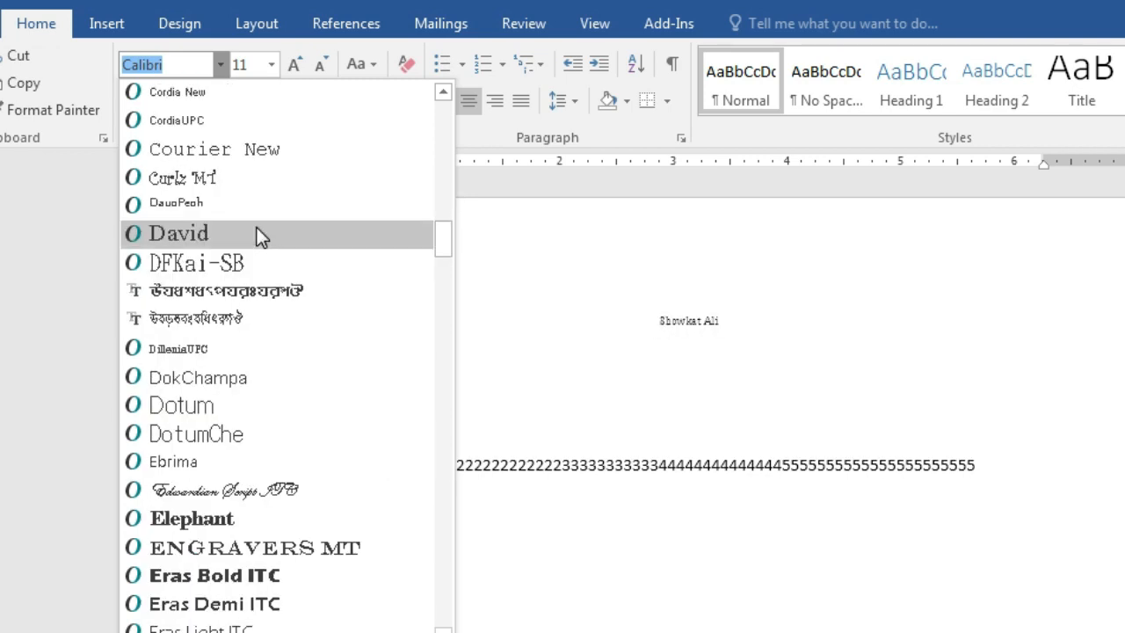
scroll(262, 236, up, 4)
scroll(263, 246, down, 5)
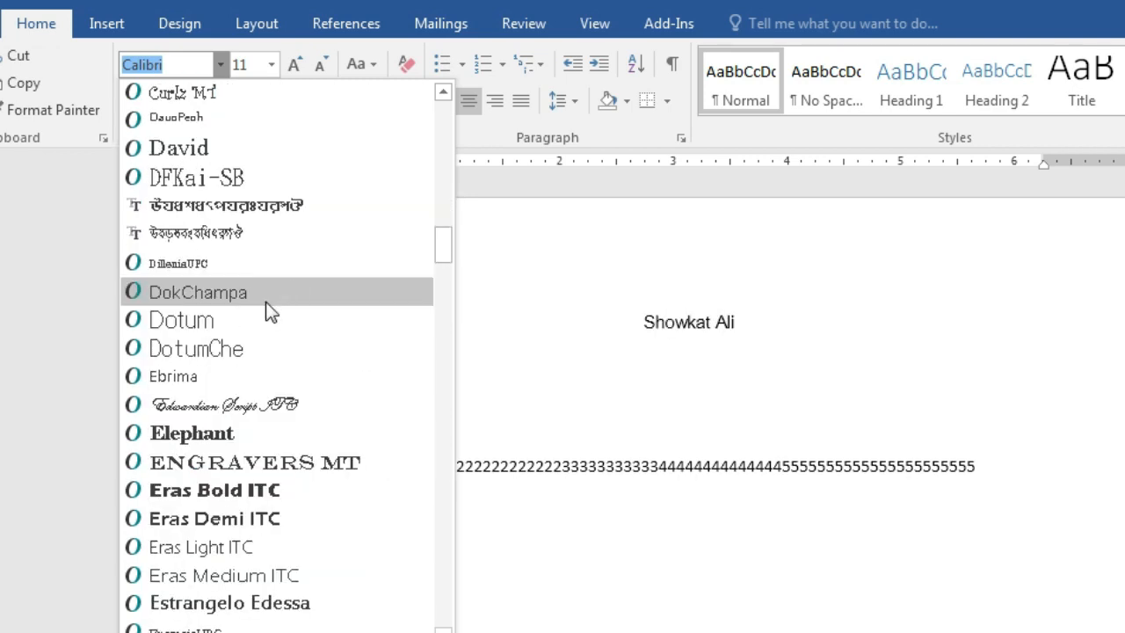
scroll(266, 304, down, 6)
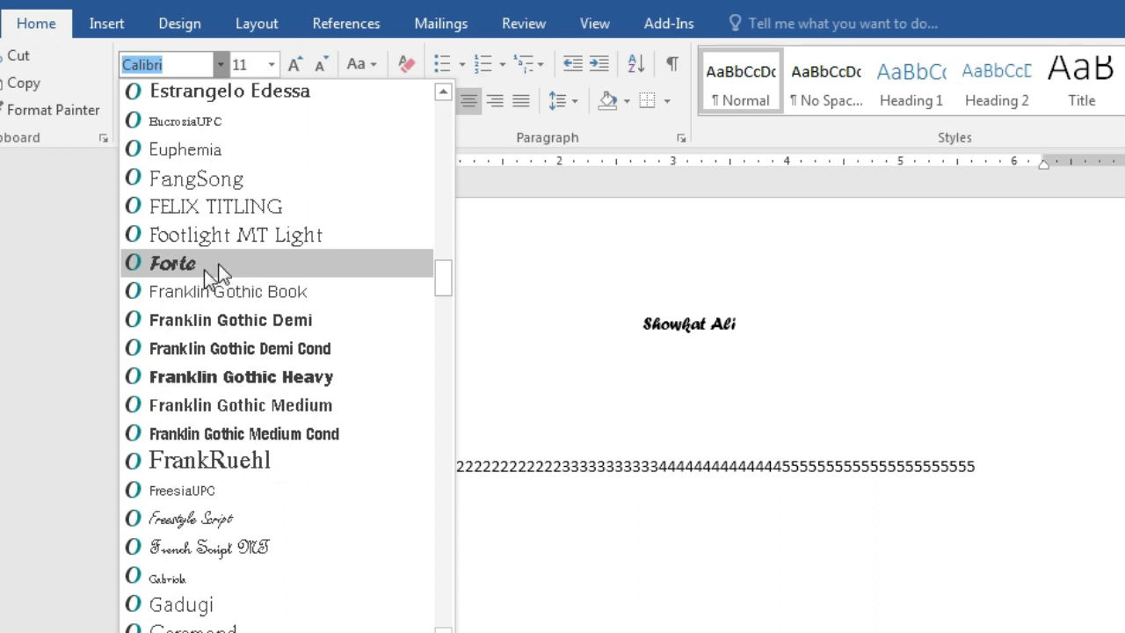
click(211, 265)
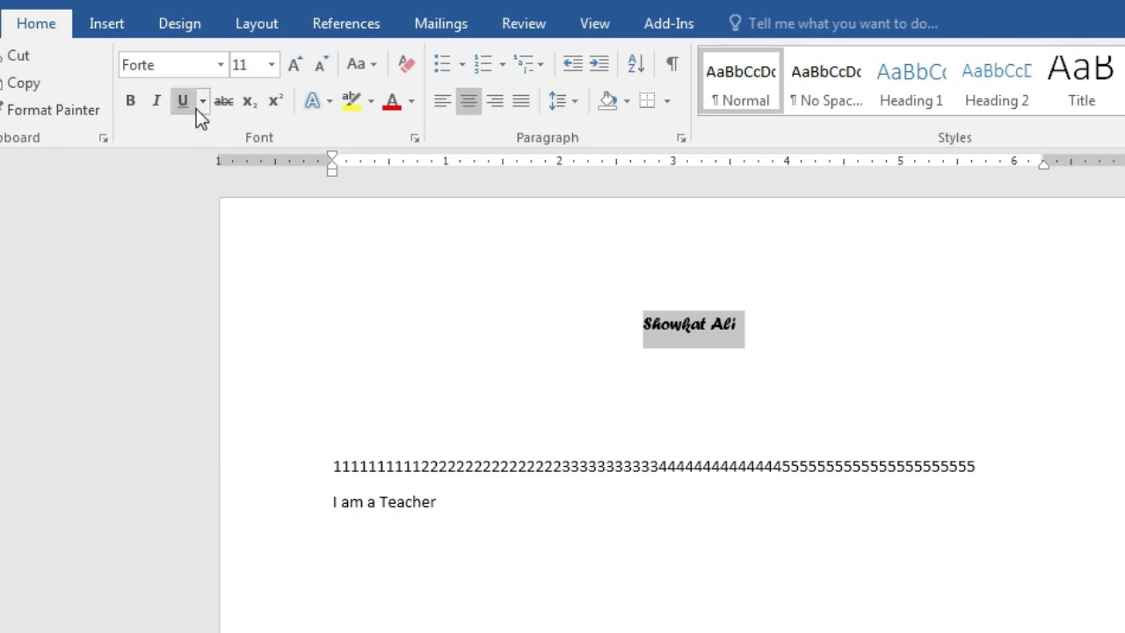
Apply Times New Roman to the heading, then switch it back to Forte
click(219, 64)
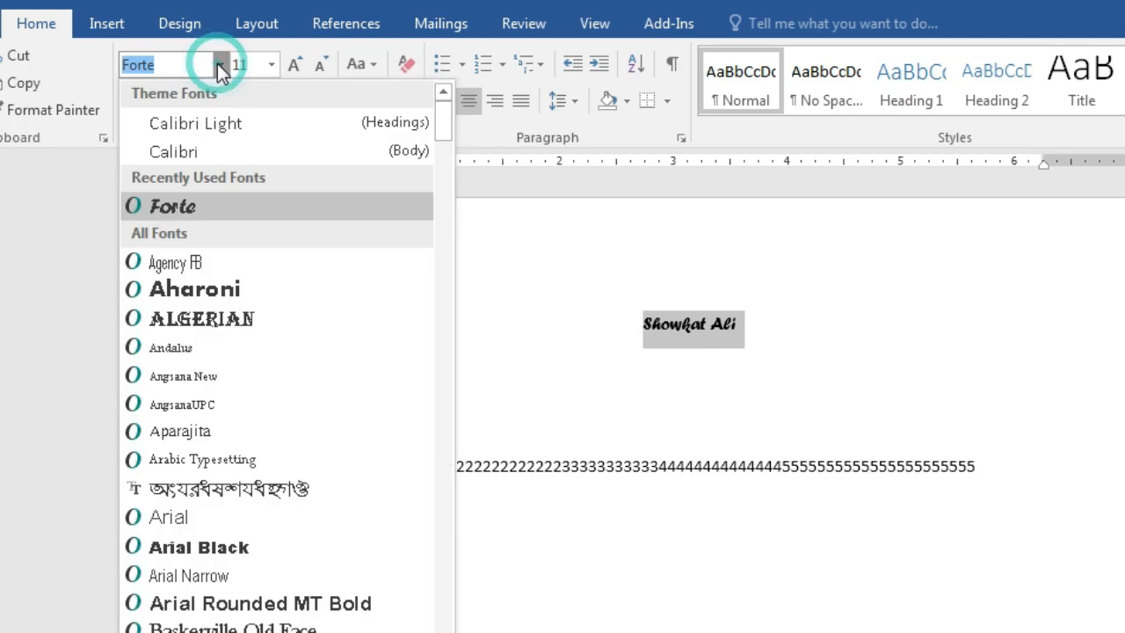
scroll(245, 233, down, 15)
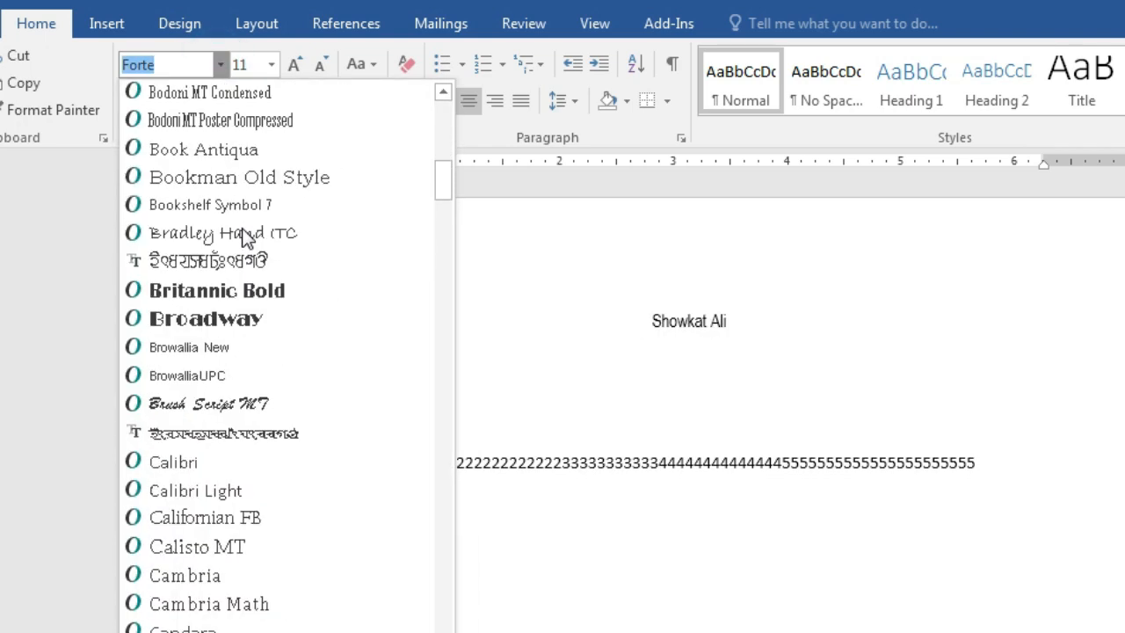
scroll(246, 238, down, 5)
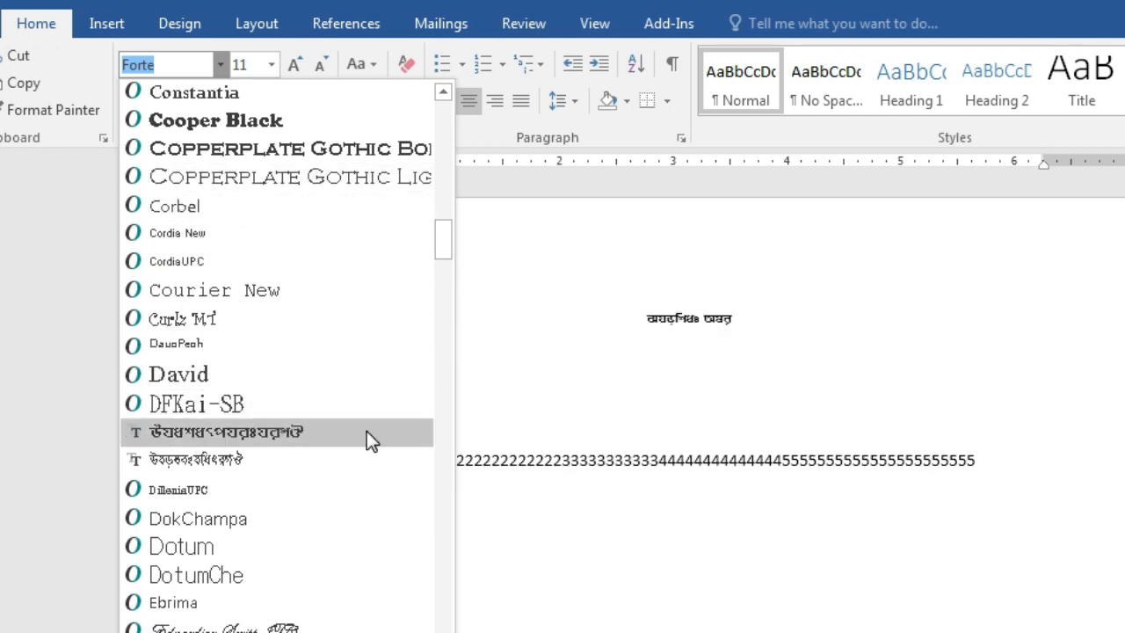
scroll(366, 431, down, 7)
scroll(353, 406, down, 20)
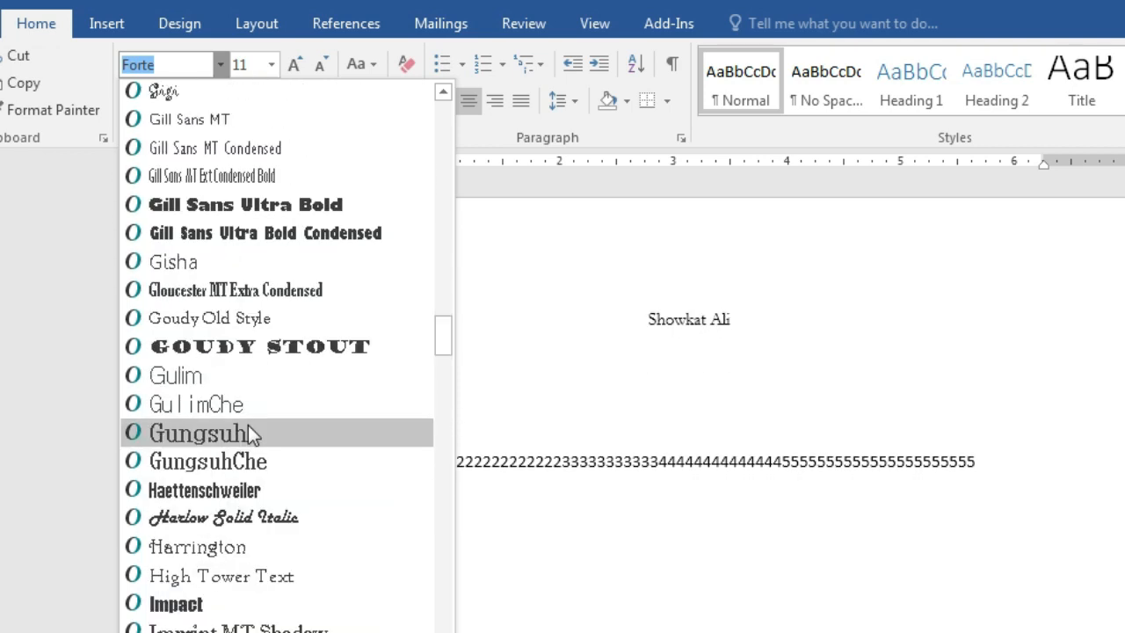
scroll(264, 448, down, 20)
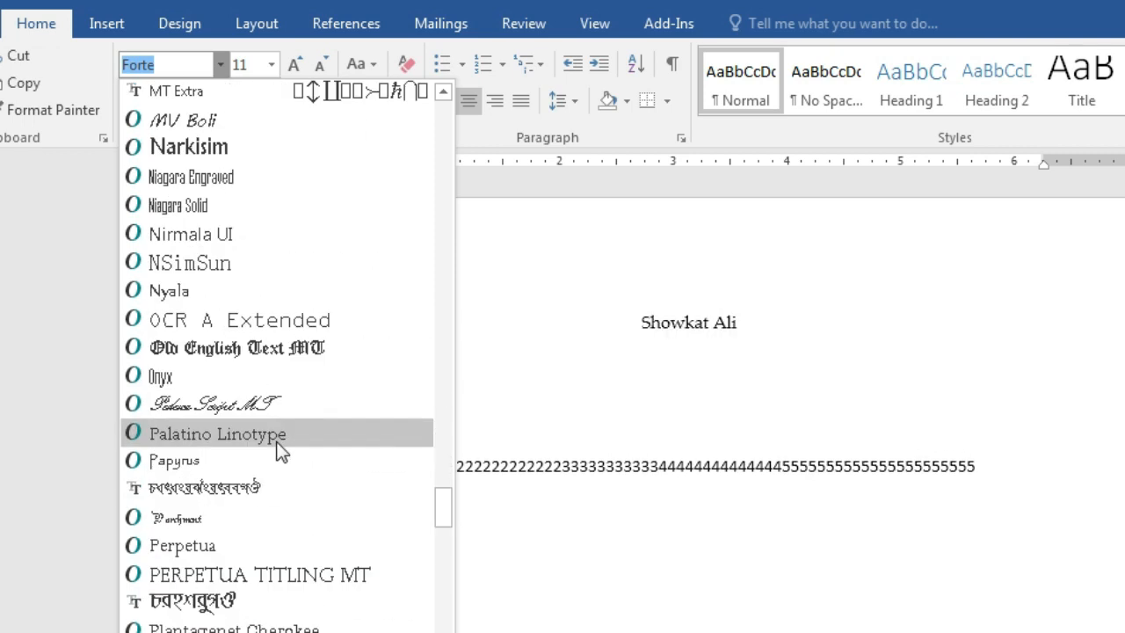
scroll(282, 444, down, 4)
scroll(283, 444, up, 5)
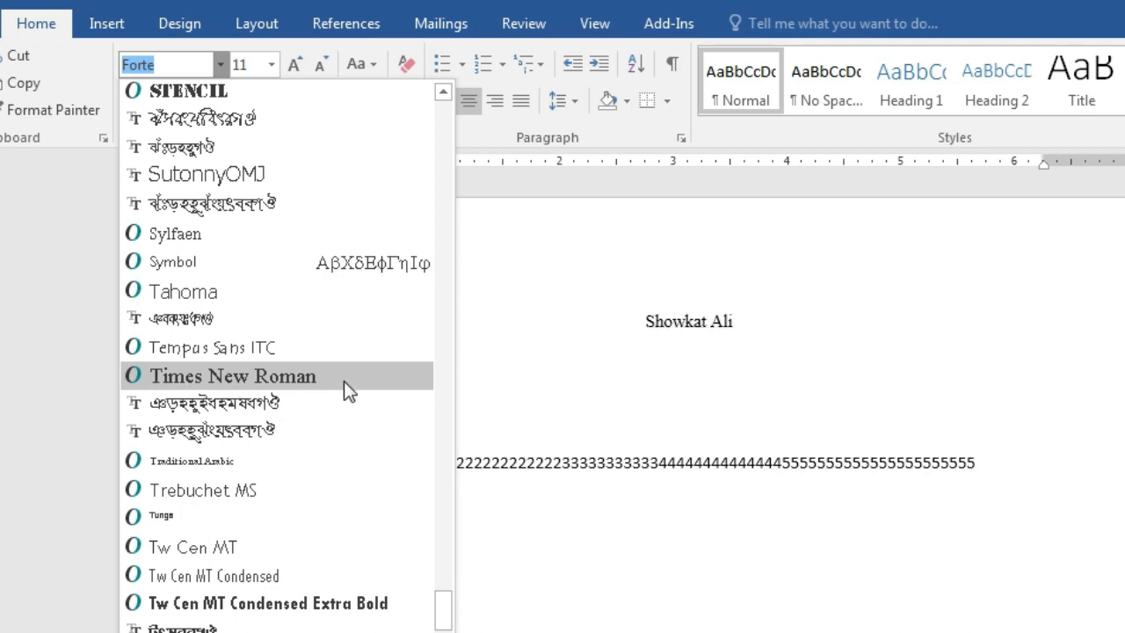
click(298, 379)
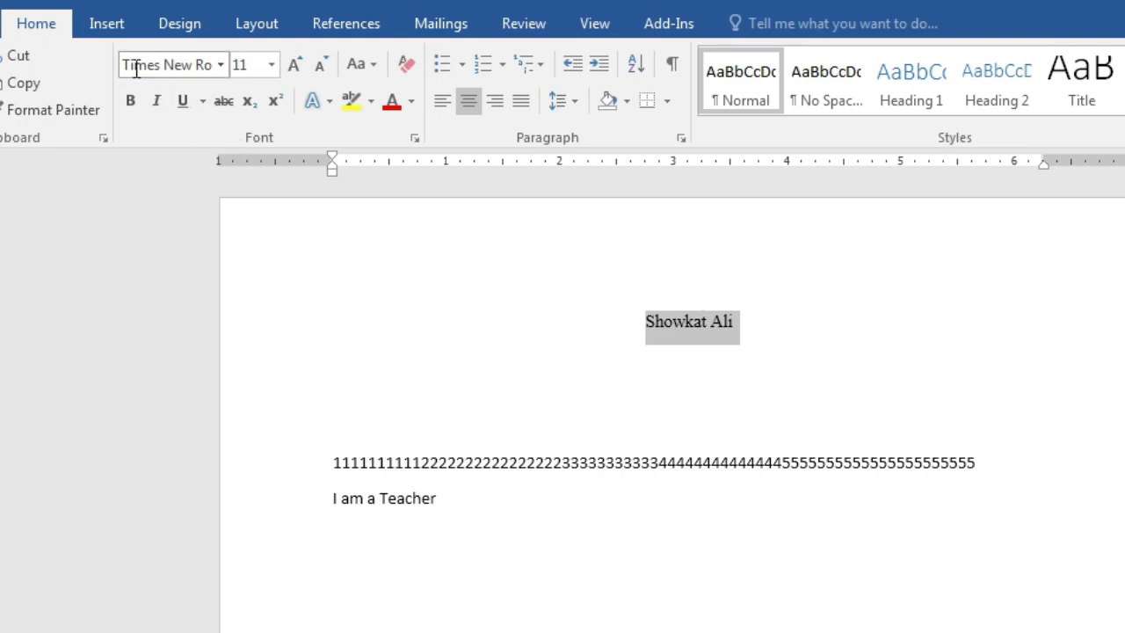
click(219, 67)
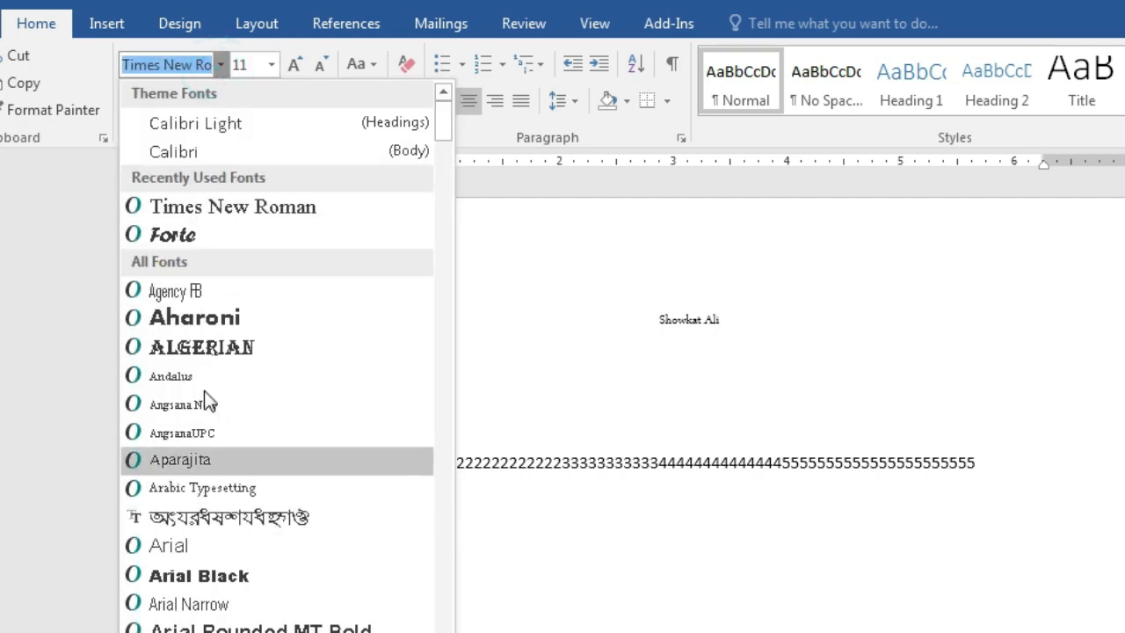
click(207, 236)
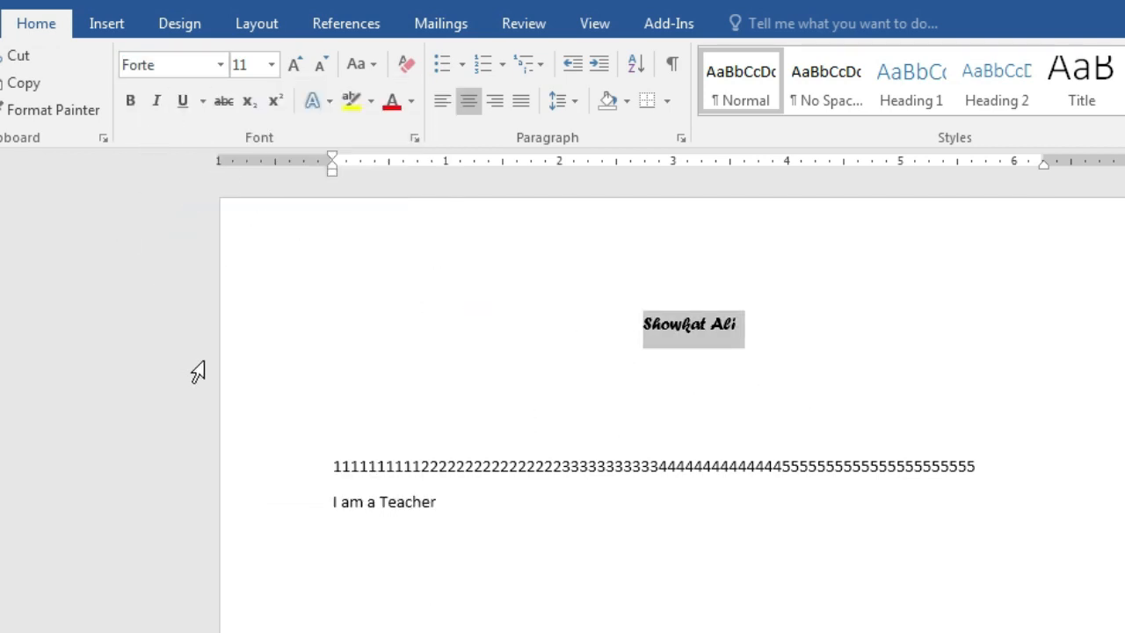
Enter Times New Roman in the font box to set the heading's final font
click(179, 68)
key(BackSpace)
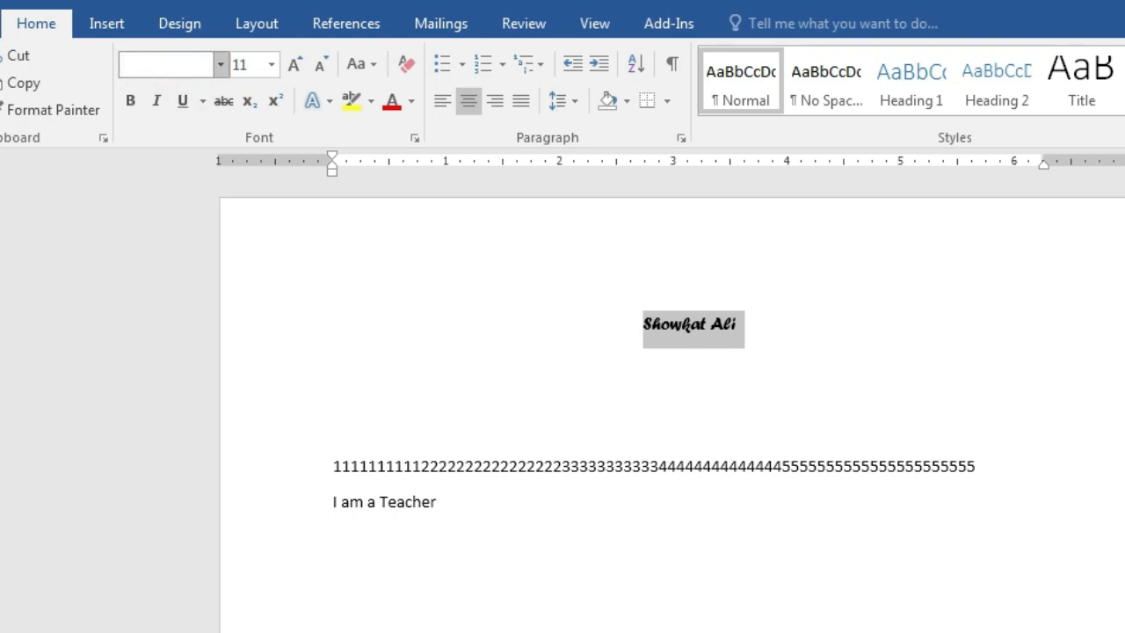
text(Times New Ro)
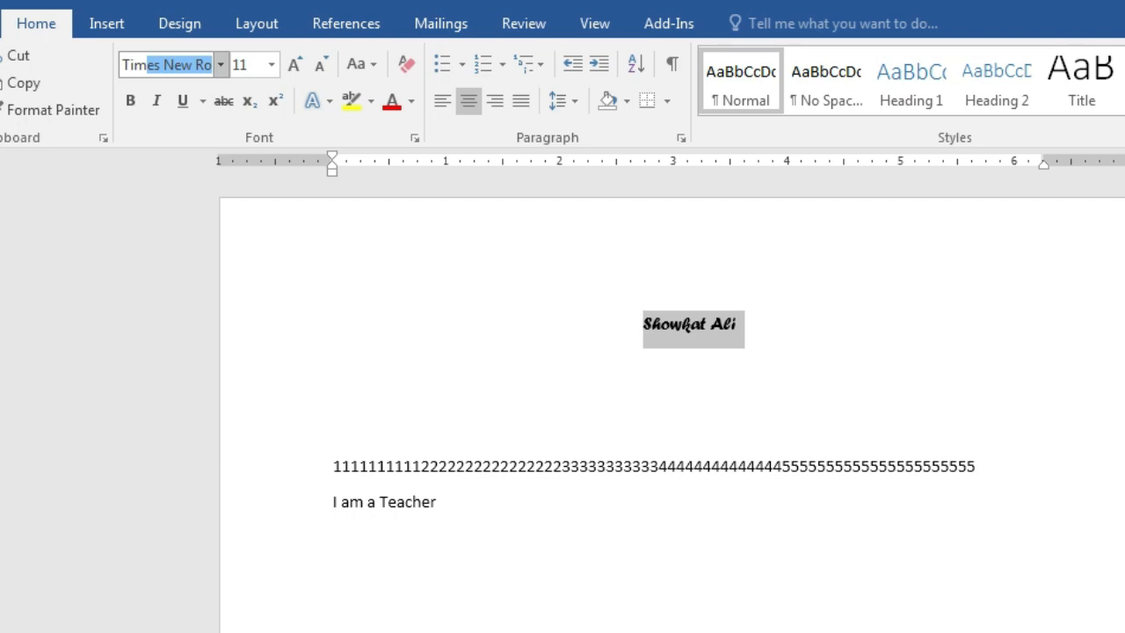
key(Return)
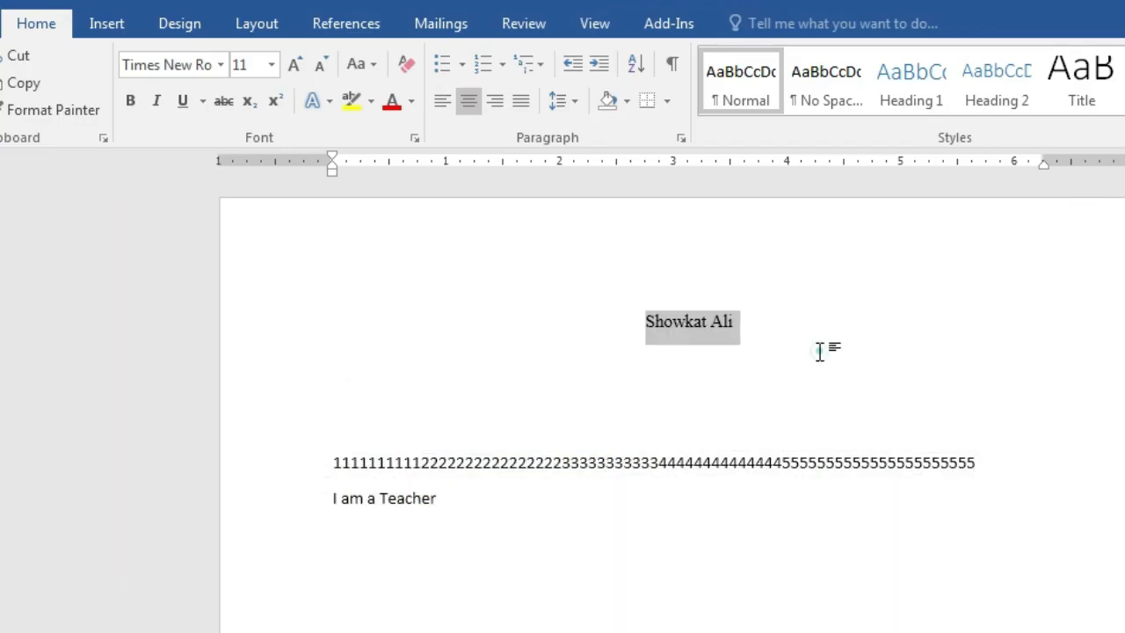
click(819, 350)
drag(634, 323, 796, 328)
click(773, 385)
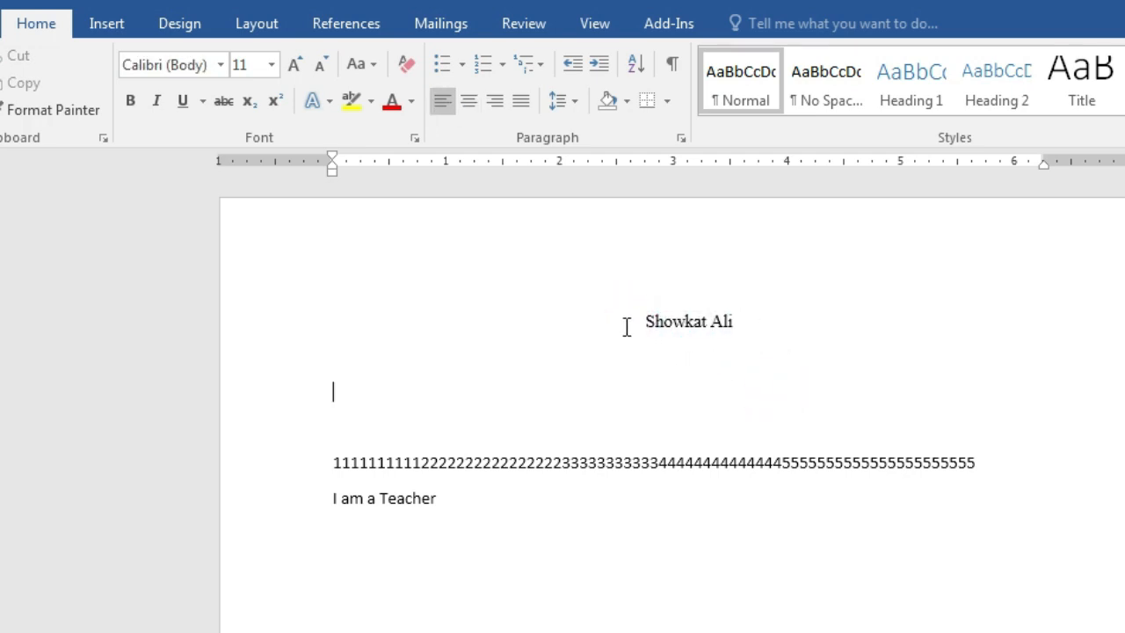
drag(631, 321, 756, 321)
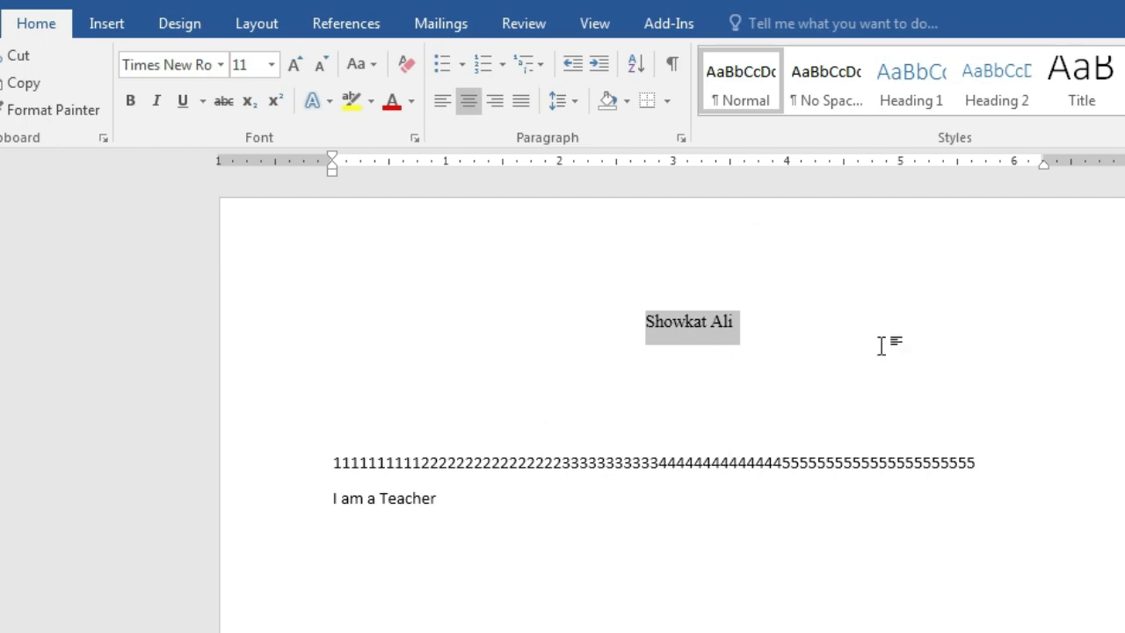
click(274, 65)
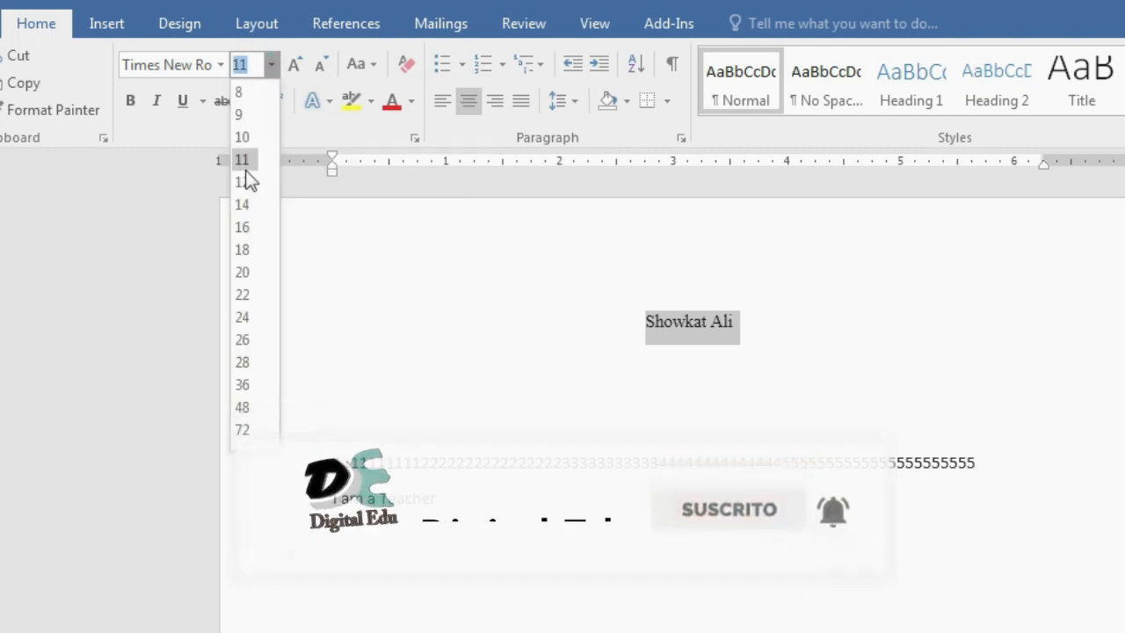
click(357, 235)
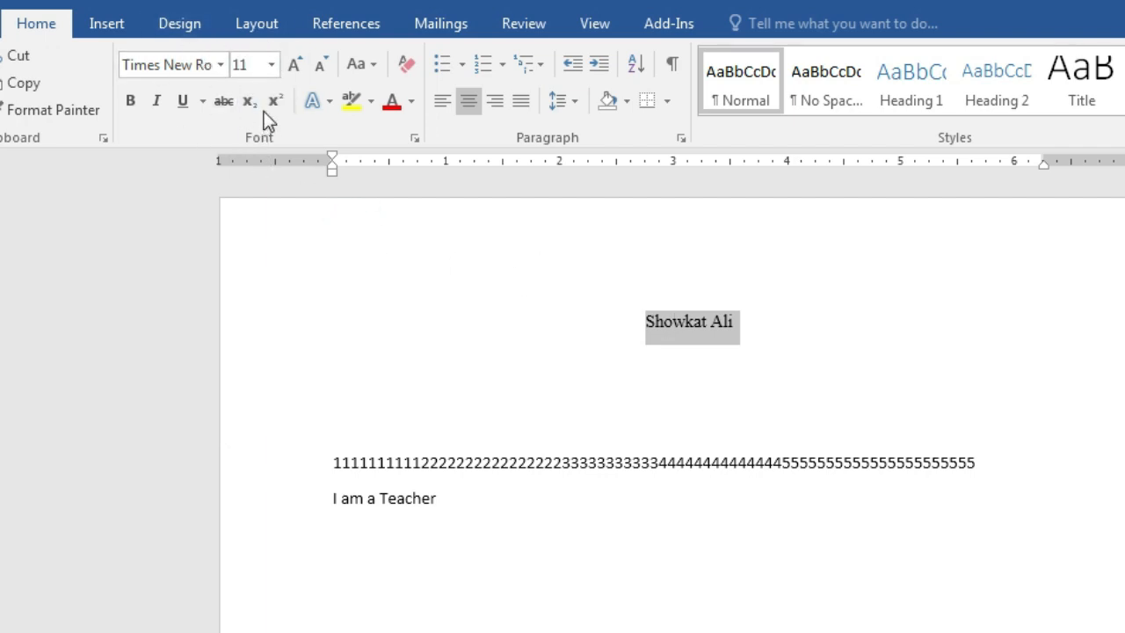
Set the heading to 26, then 72 point, then grow it through 80 and 90 to 100 point
click(271, 64)
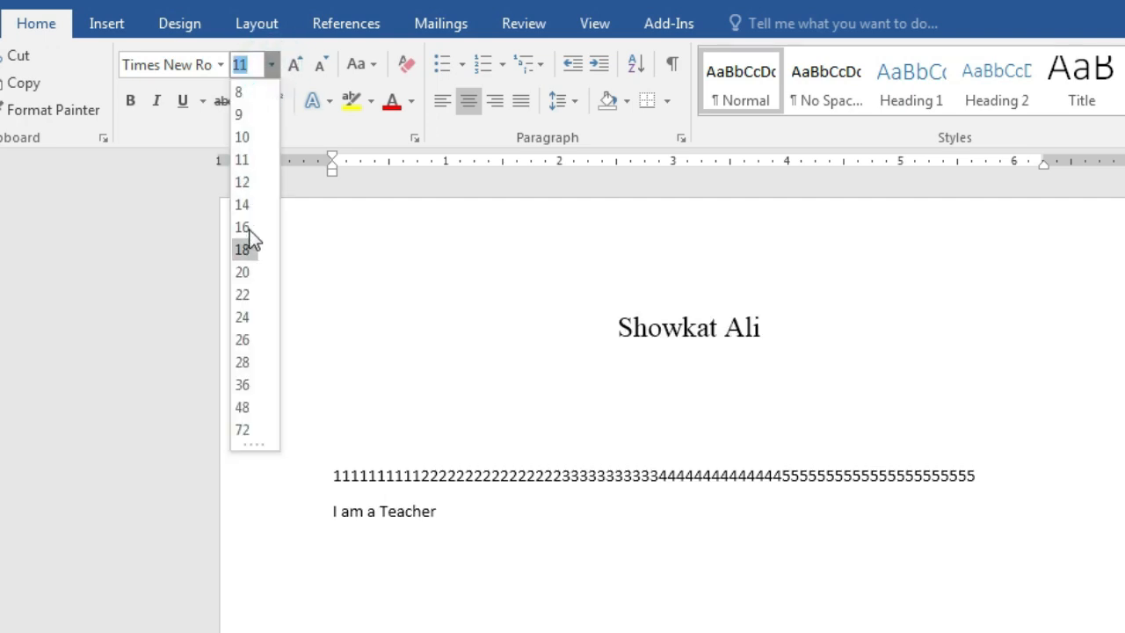
click(245, 341)
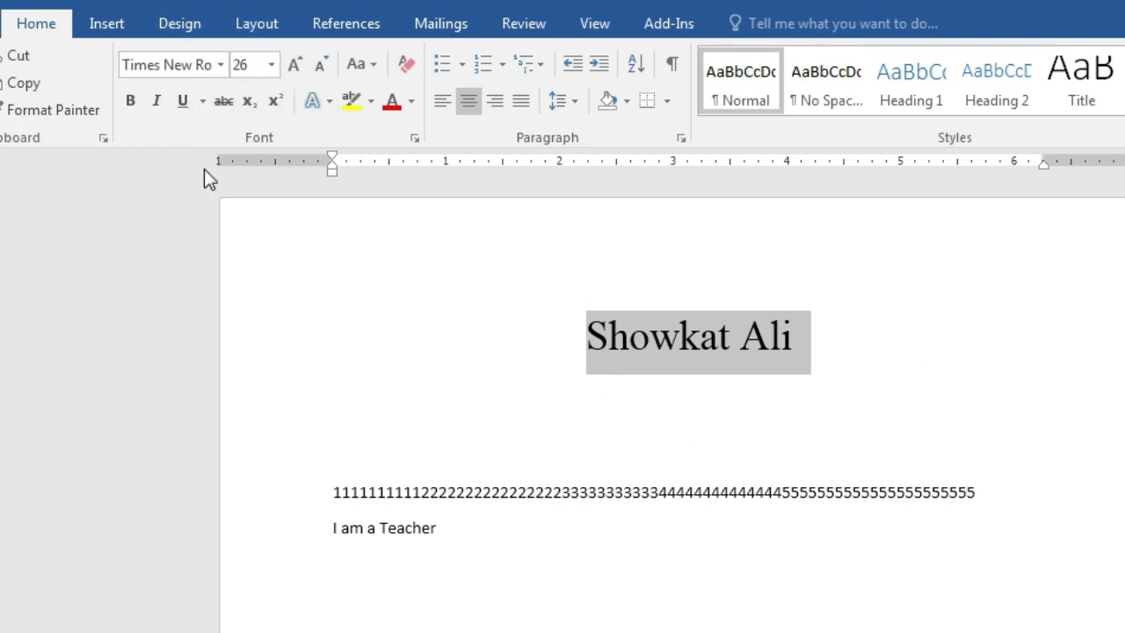
click(271, 65)
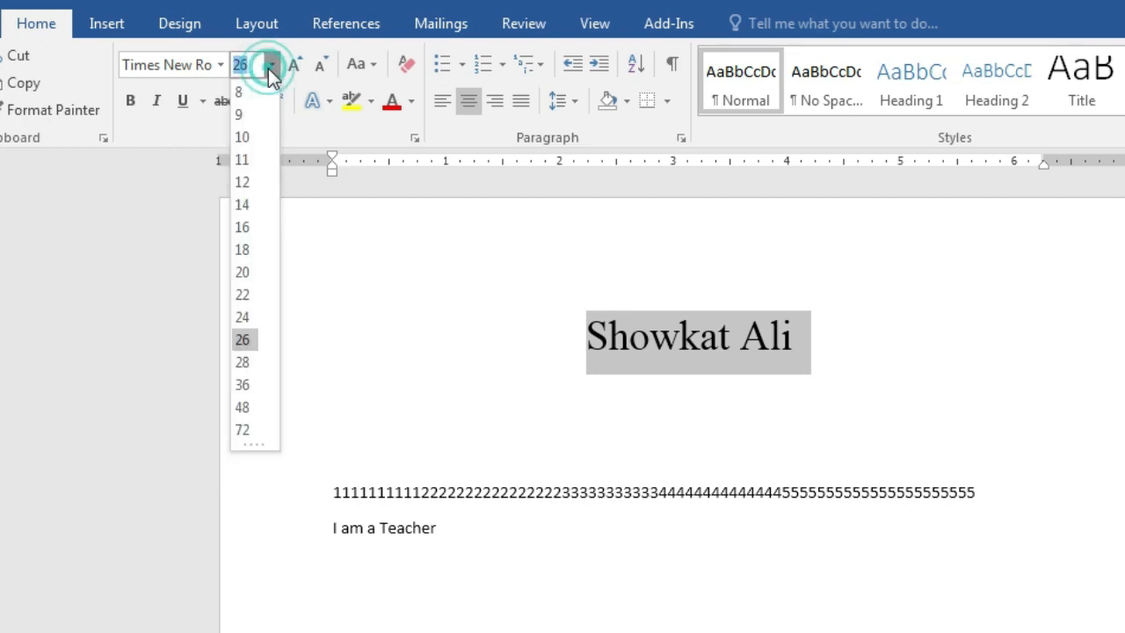
click(248, 432)
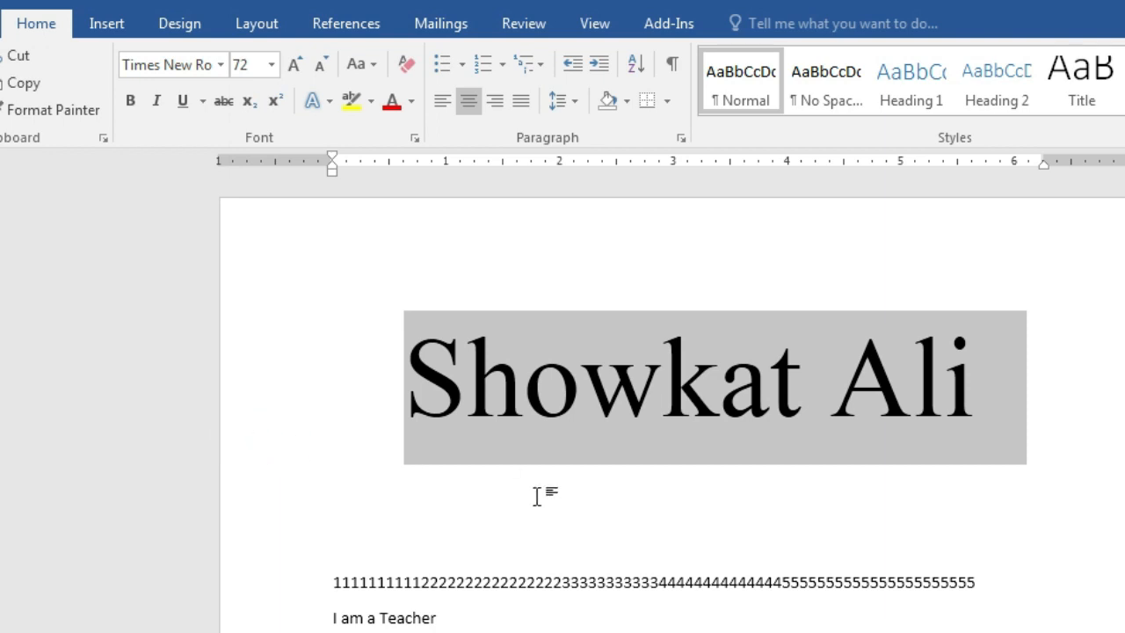
click(293, 66)
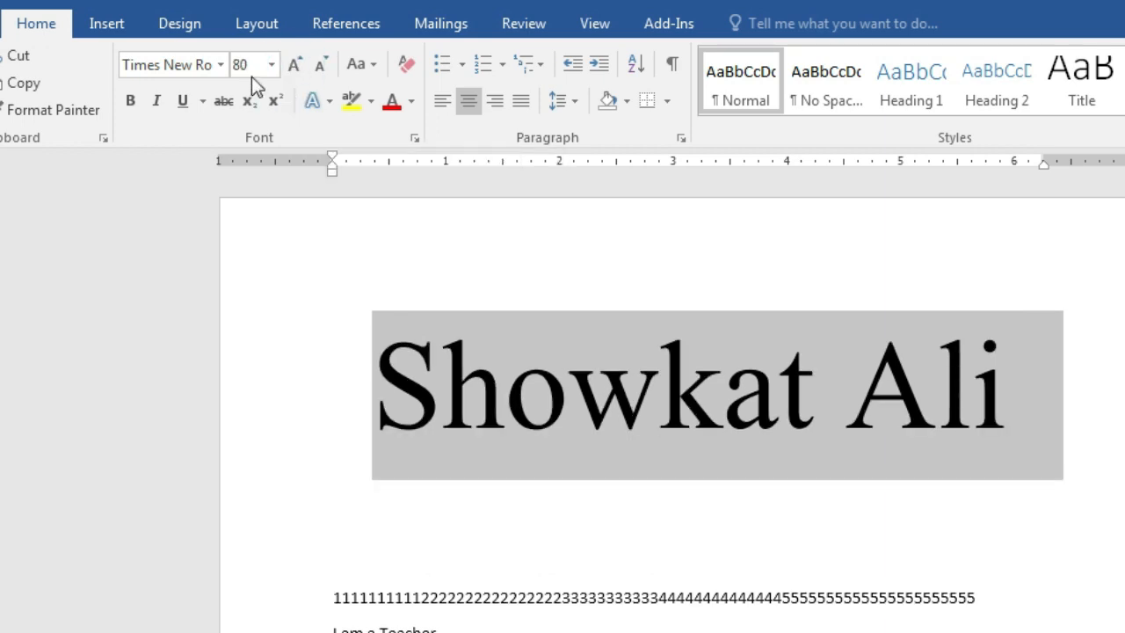
click(293, 65)
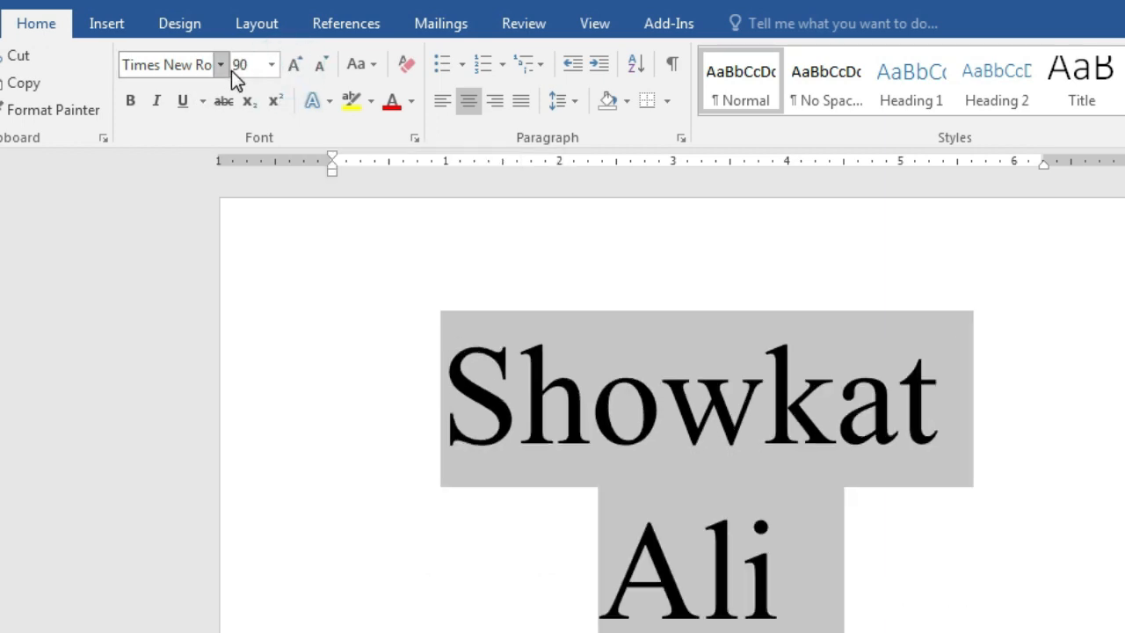
click(294, 67)
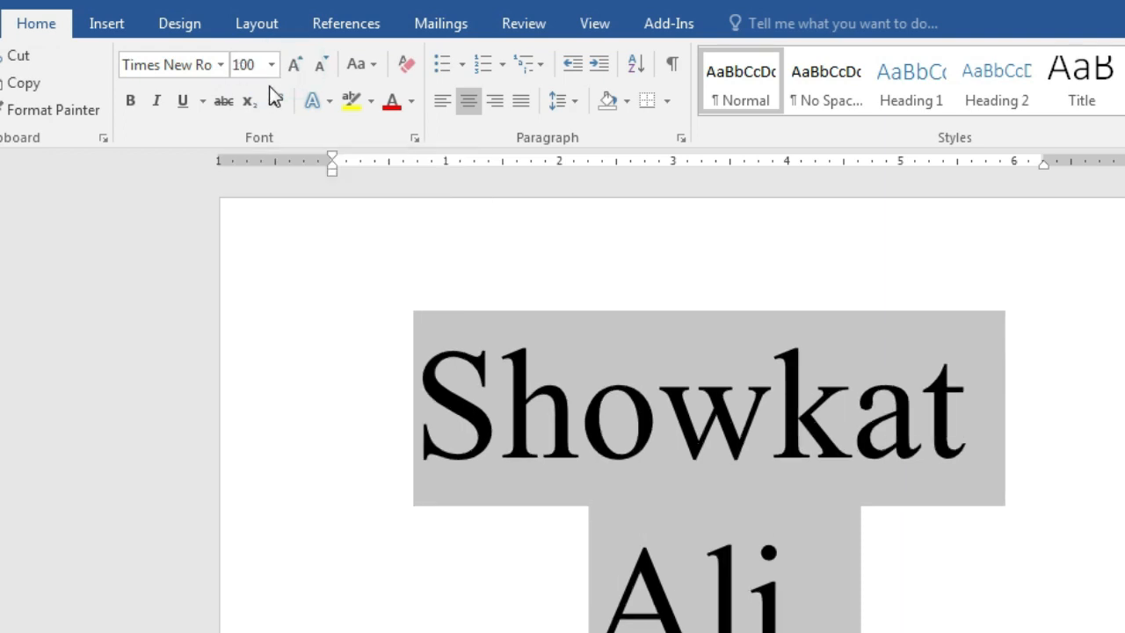
Shrink the heading from 100 point step by step down to 26 point
click(320, 68)
click(320, 68)
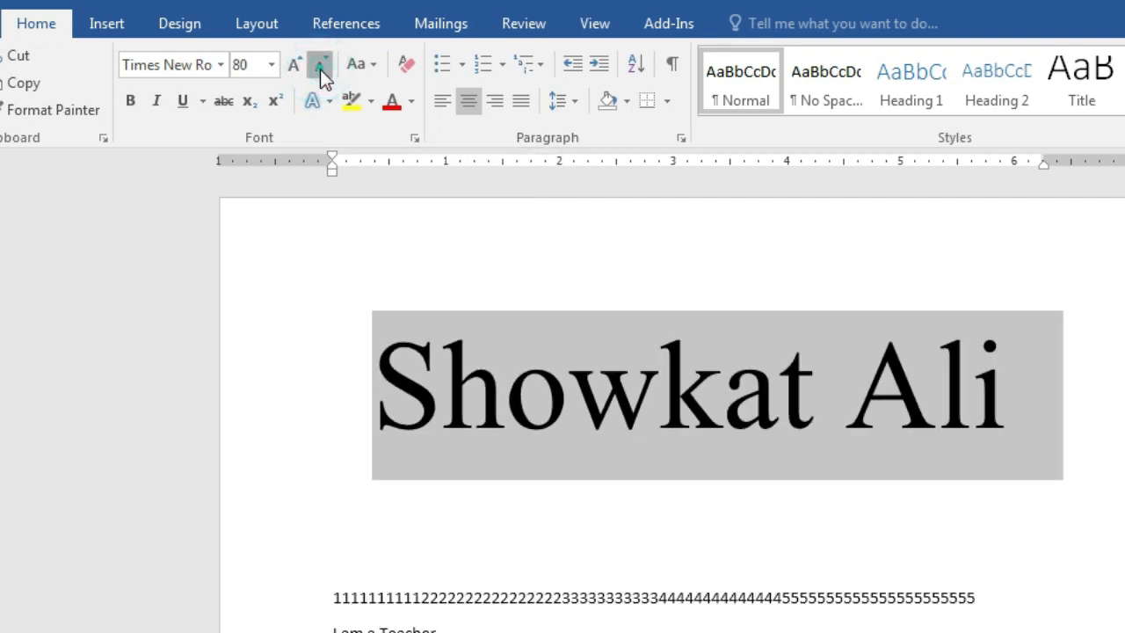
click(320, 69)
click(320, 68)
click(320, 69)
click(320, 69)
click(320, 69)
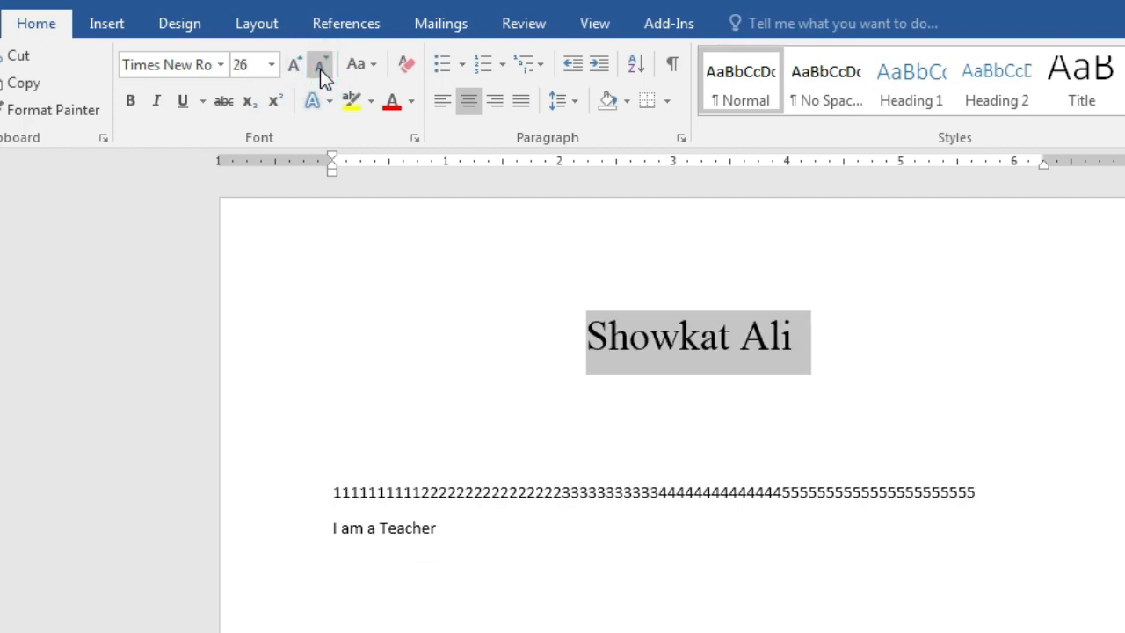
Adjust the heading size until it settles at 36 point, then switch to the course outline PDF
click(294, 67)
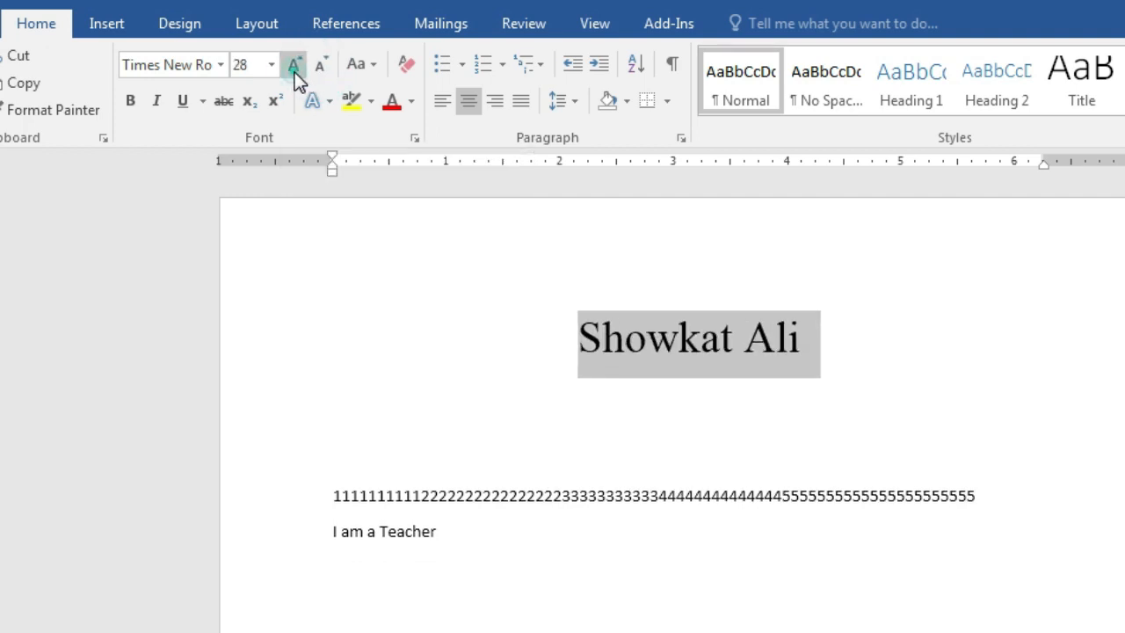
click(294, 67)
click(294, 67)
click(323, 74)
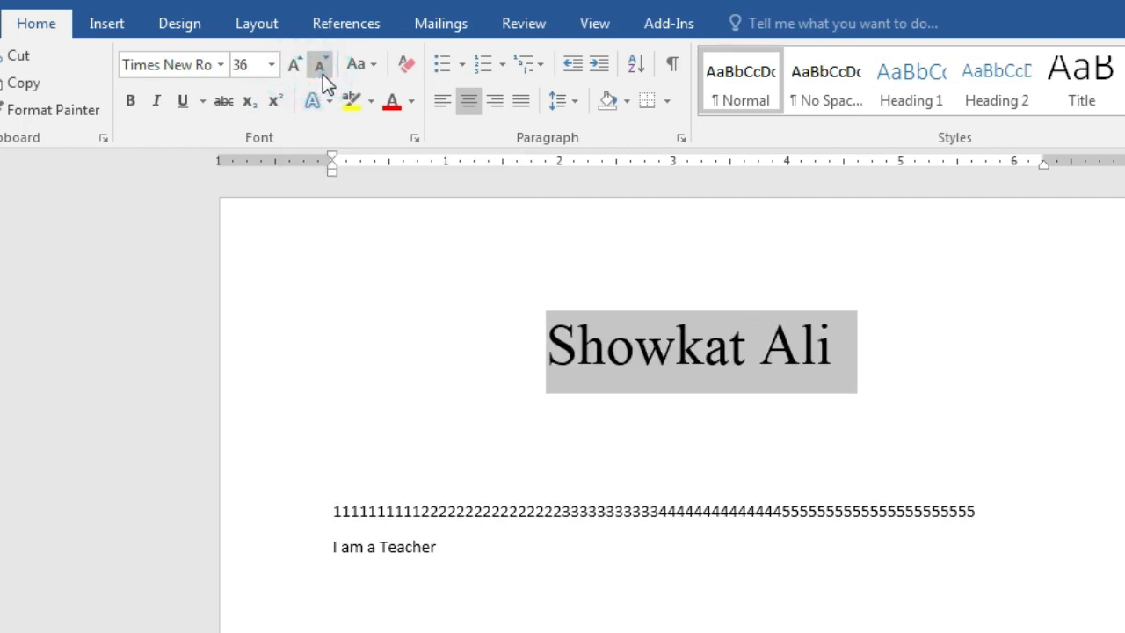
click(323, 74)
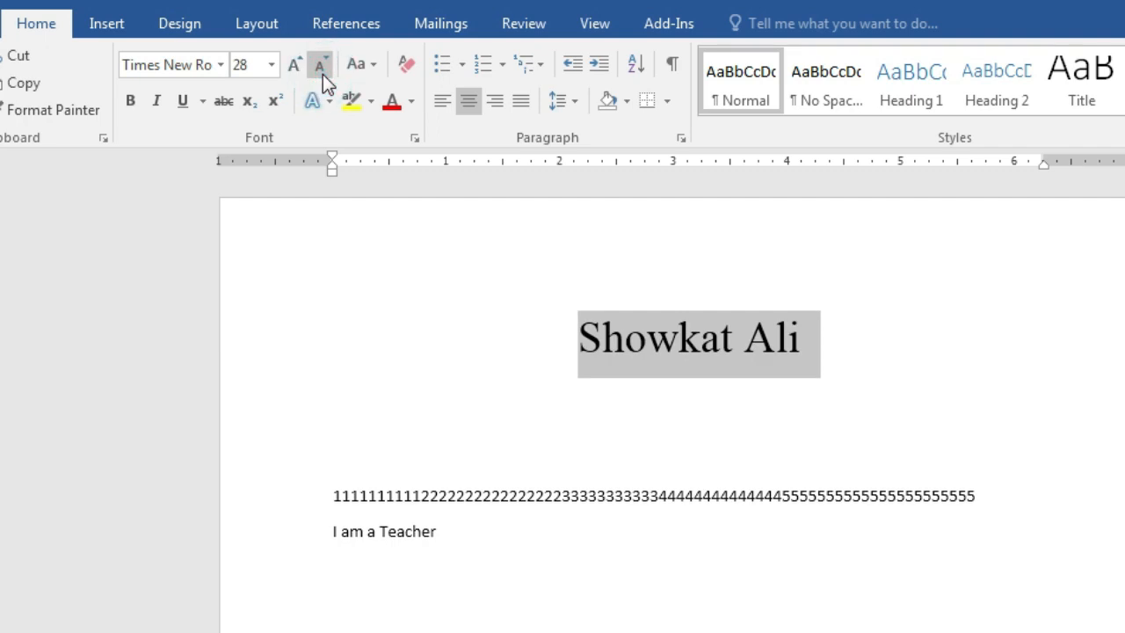
click(272, 69)
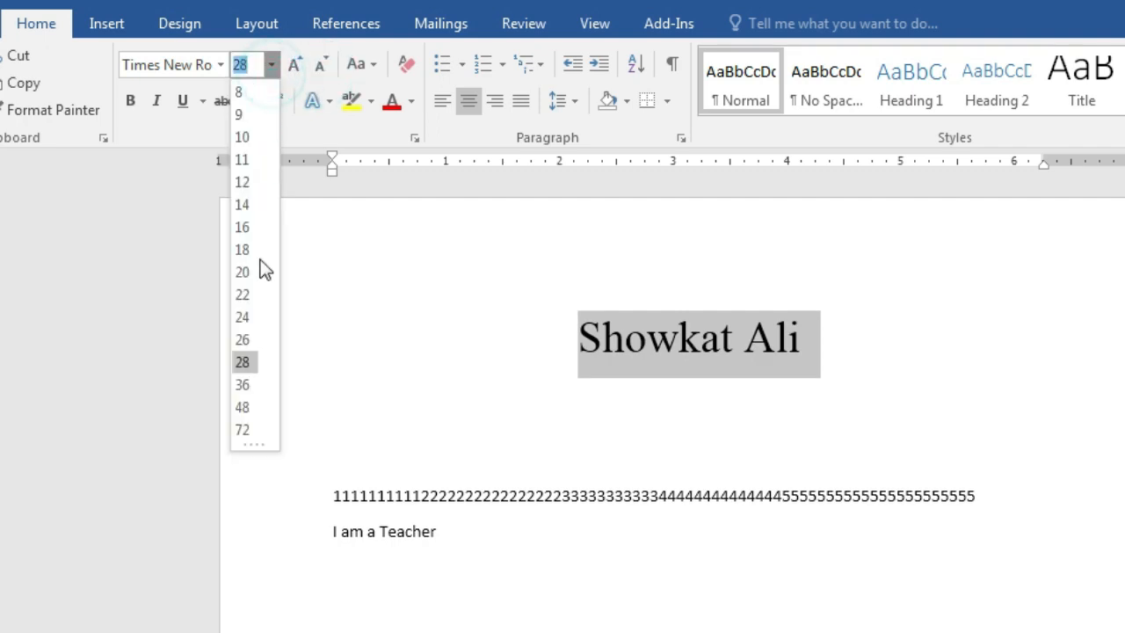
click(296, 69)
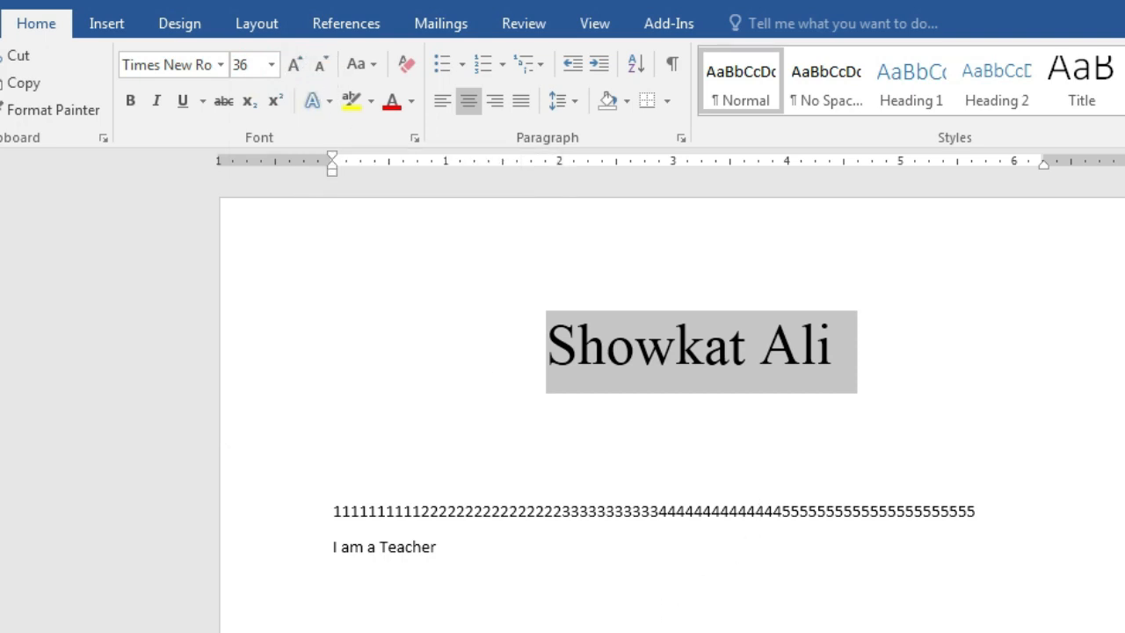
click(618, 629)
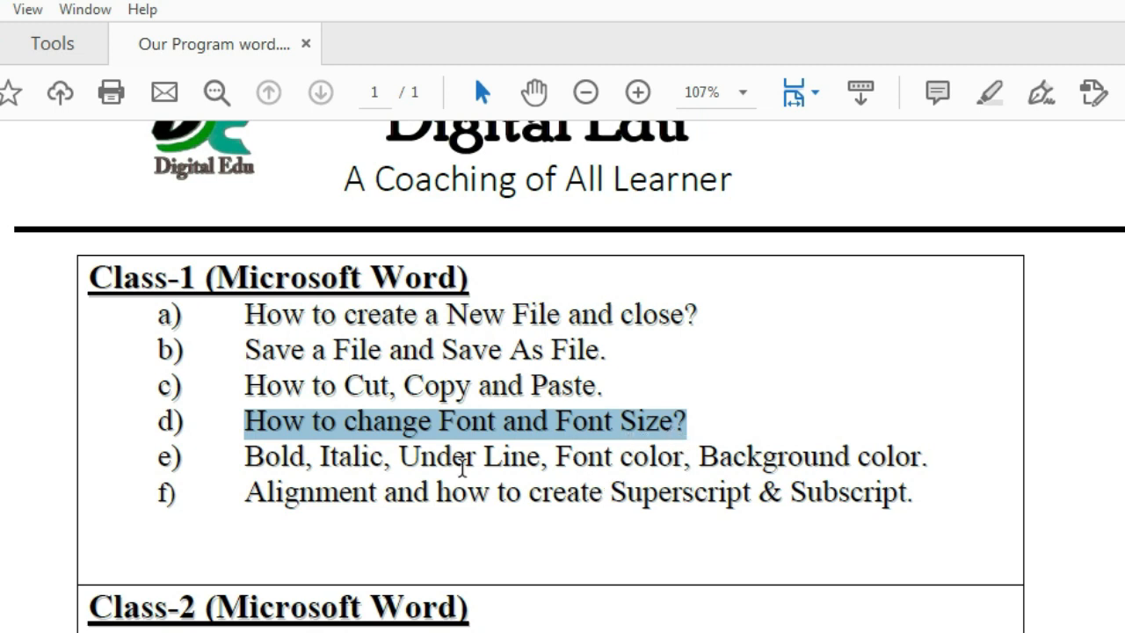
Highlight the 'Bold, Italic, Under Line' topic on outline line e, then return to Word
click(277, 476)
drag(234, 466, 537, 465)
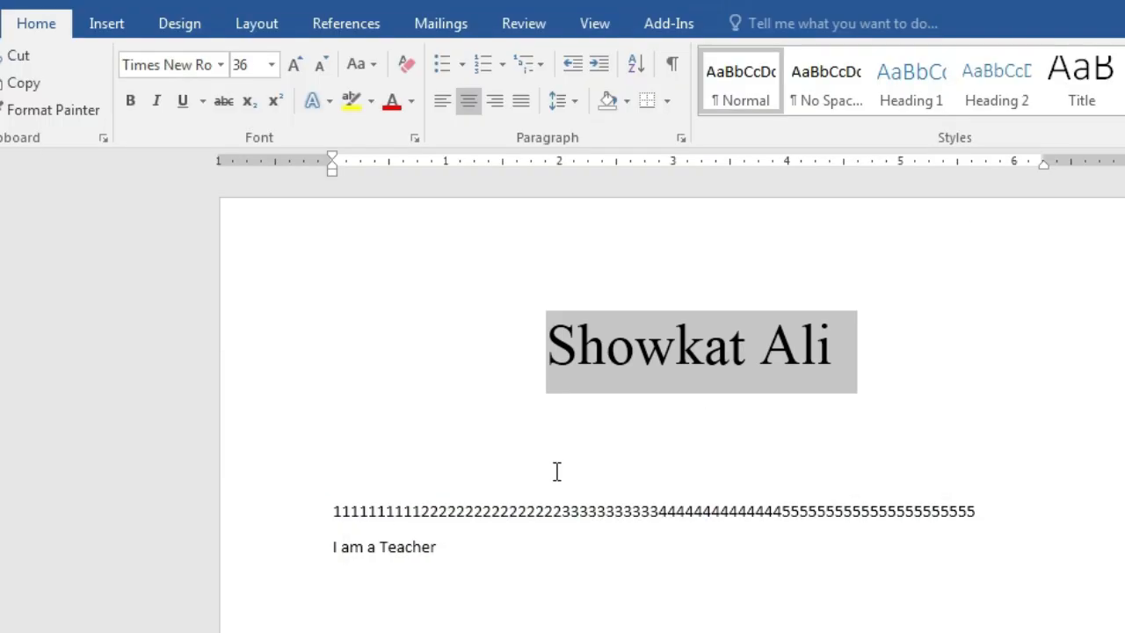
click(615, 430)
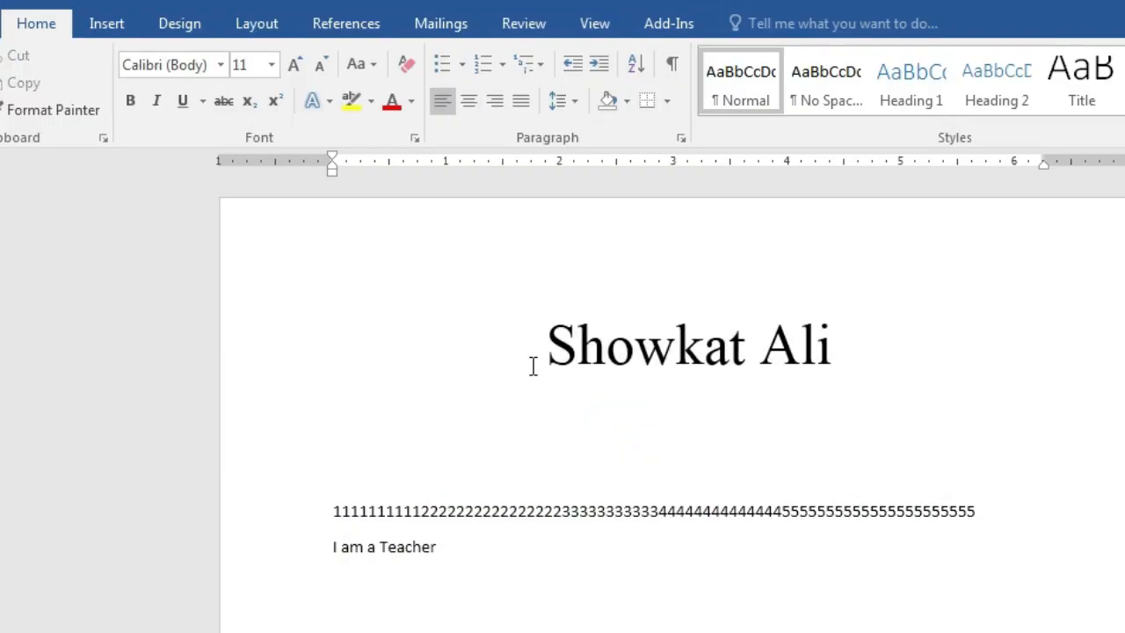
drag(527, 354, 899, 375)
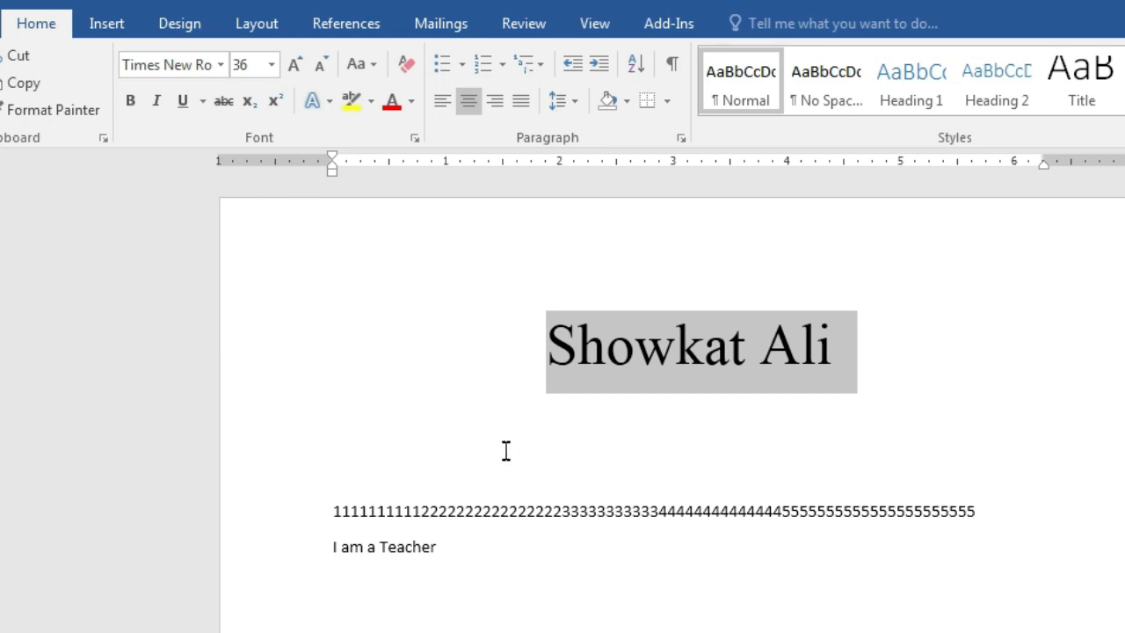
click(130, 100)
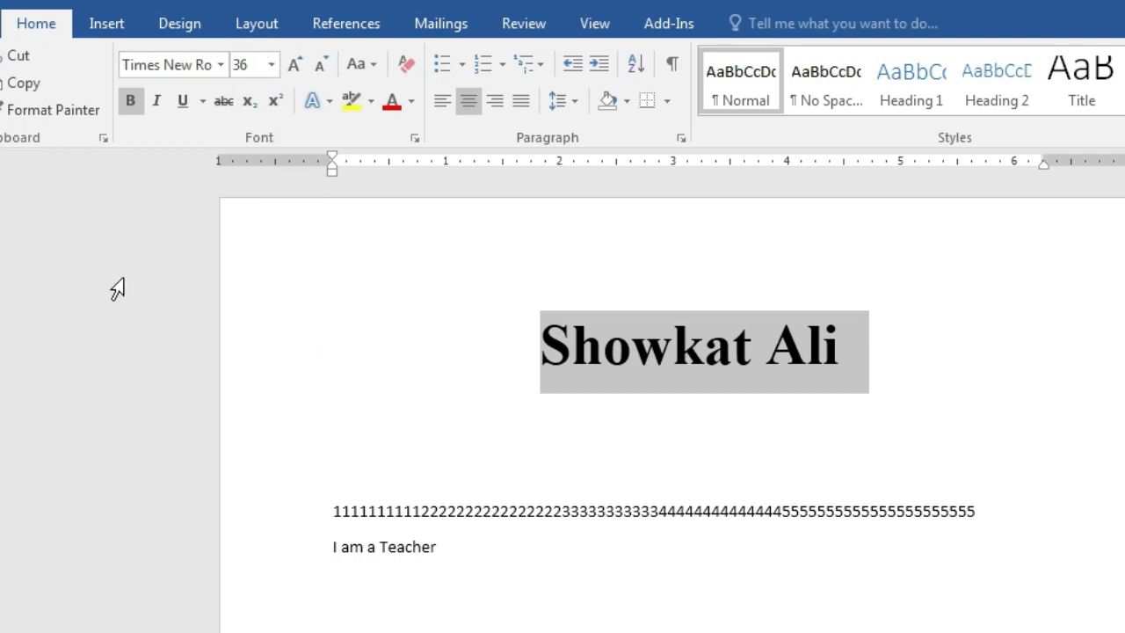
click(133, 102)
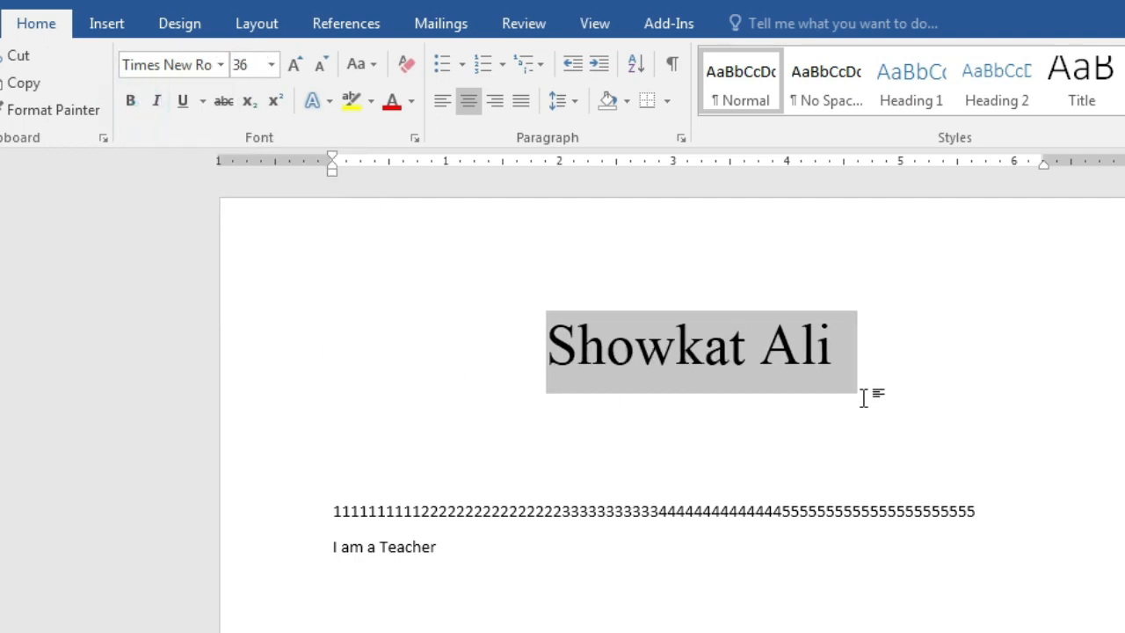
click(129, 102)
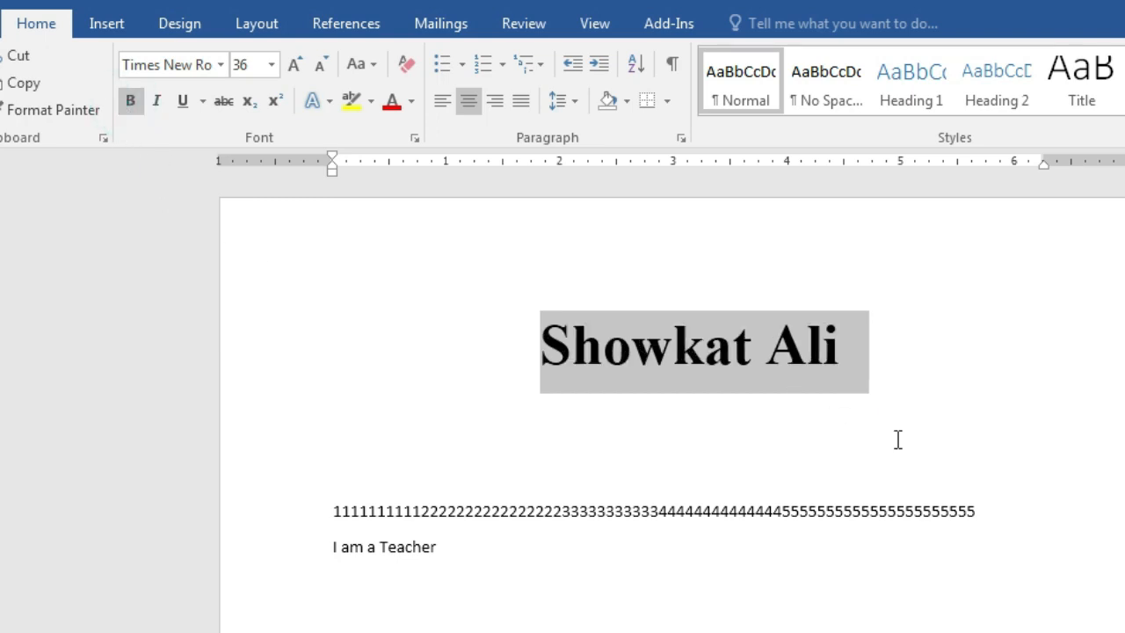
click(130, 102)
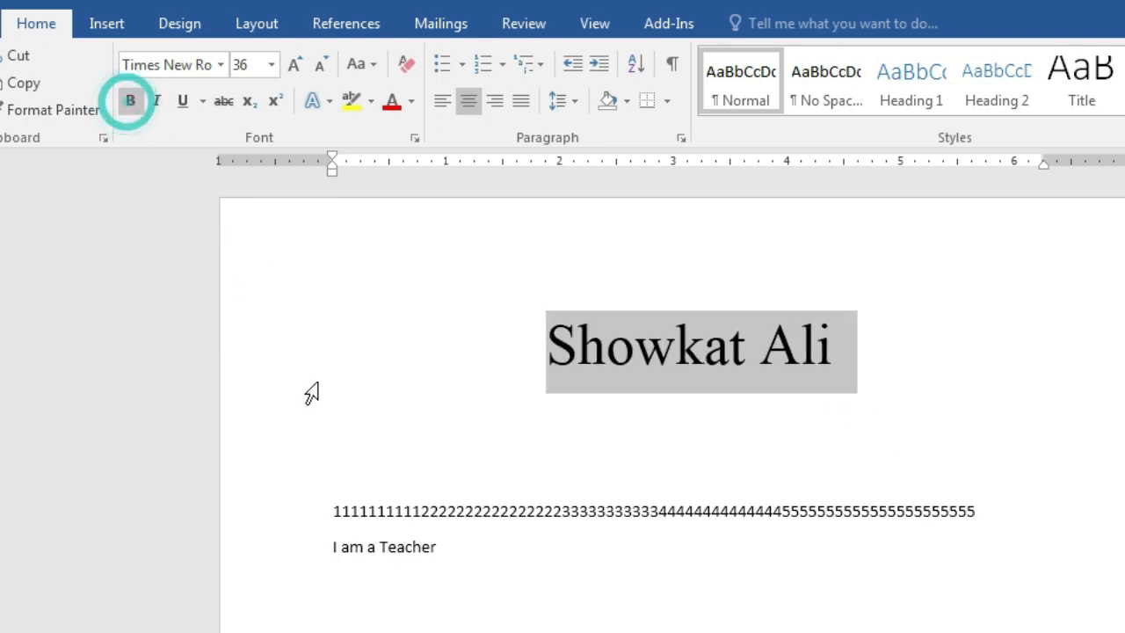
click(157, 104)
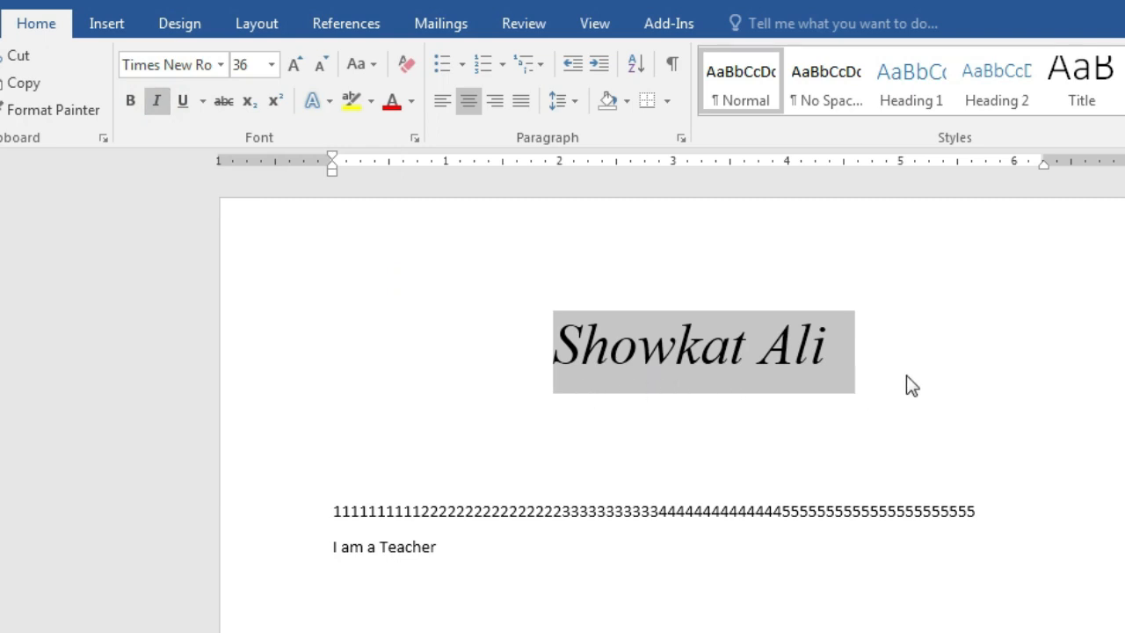
click(163, 100)
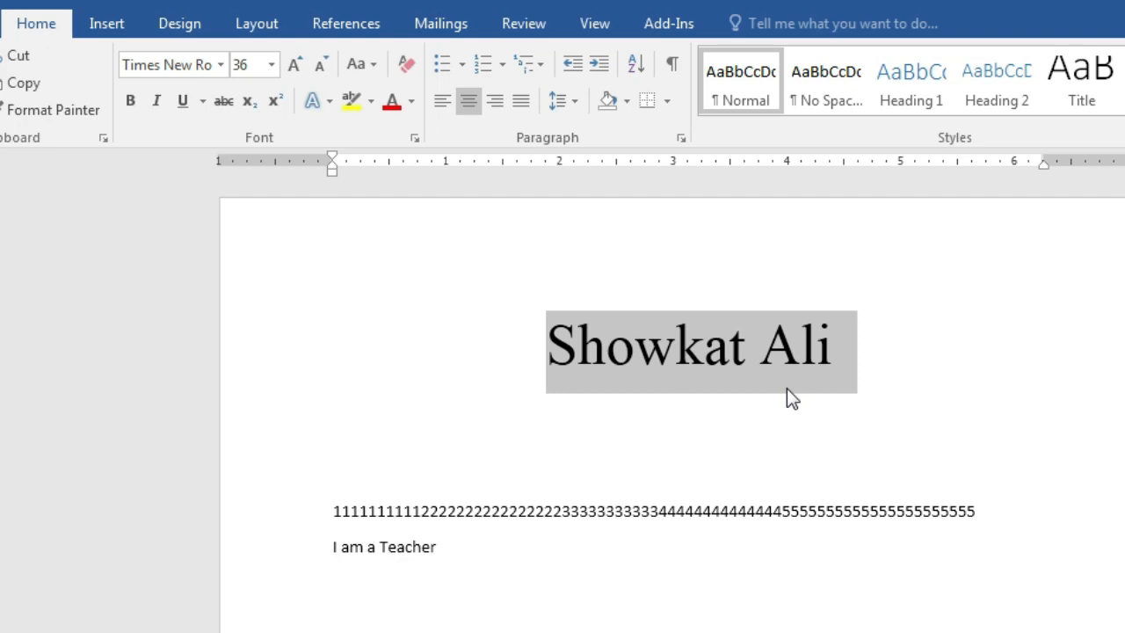
click(179, 105)
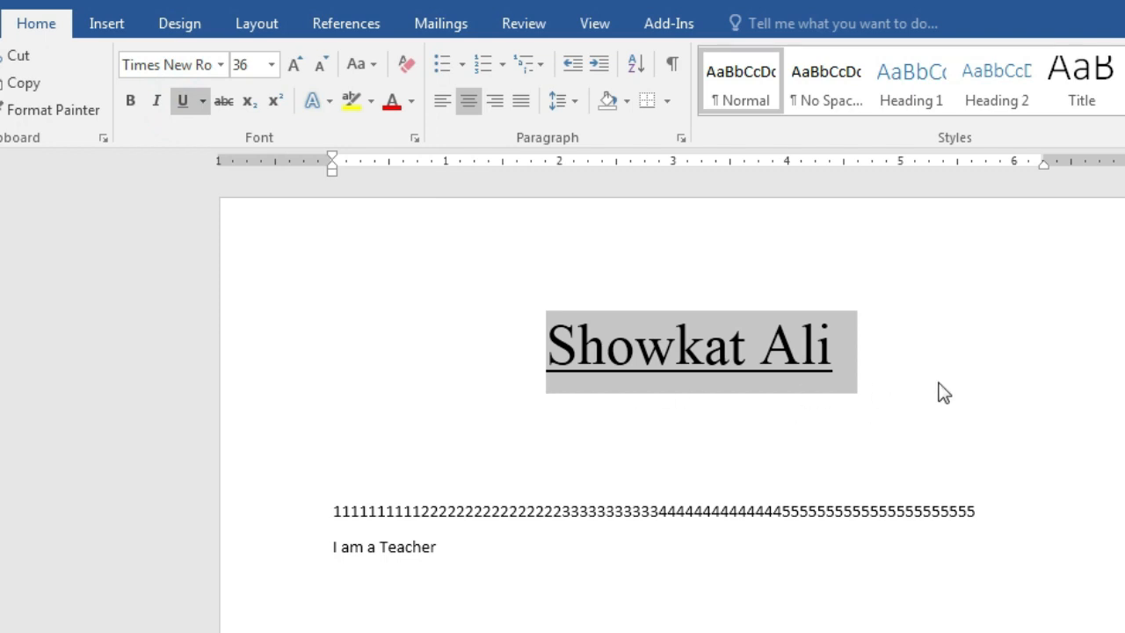
click(201, 103)
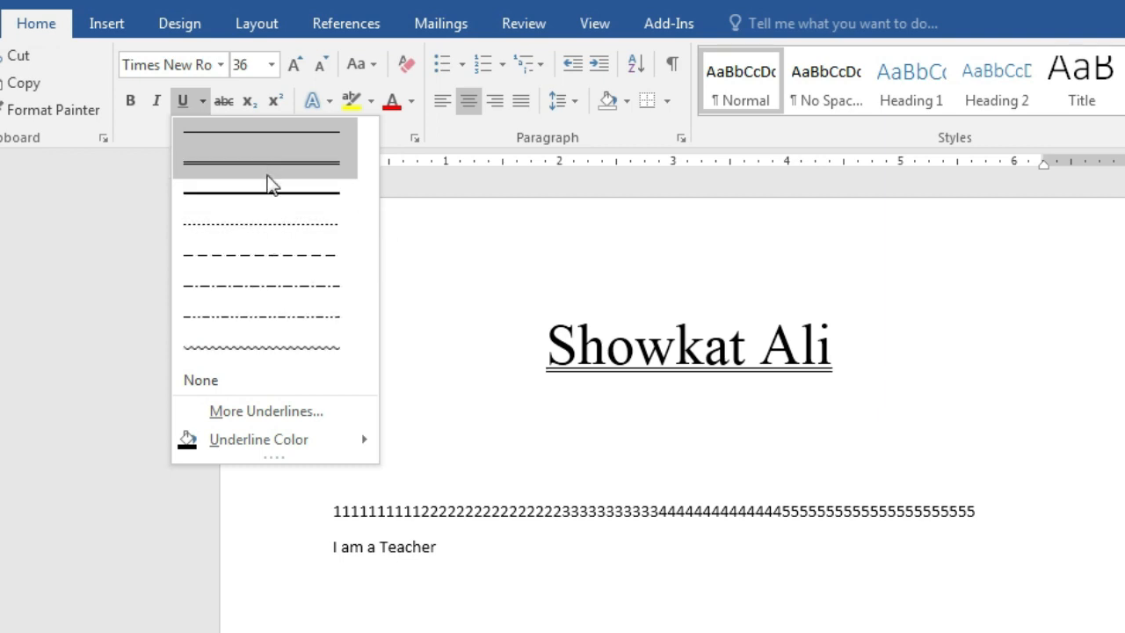
mouse_move(272, 440)
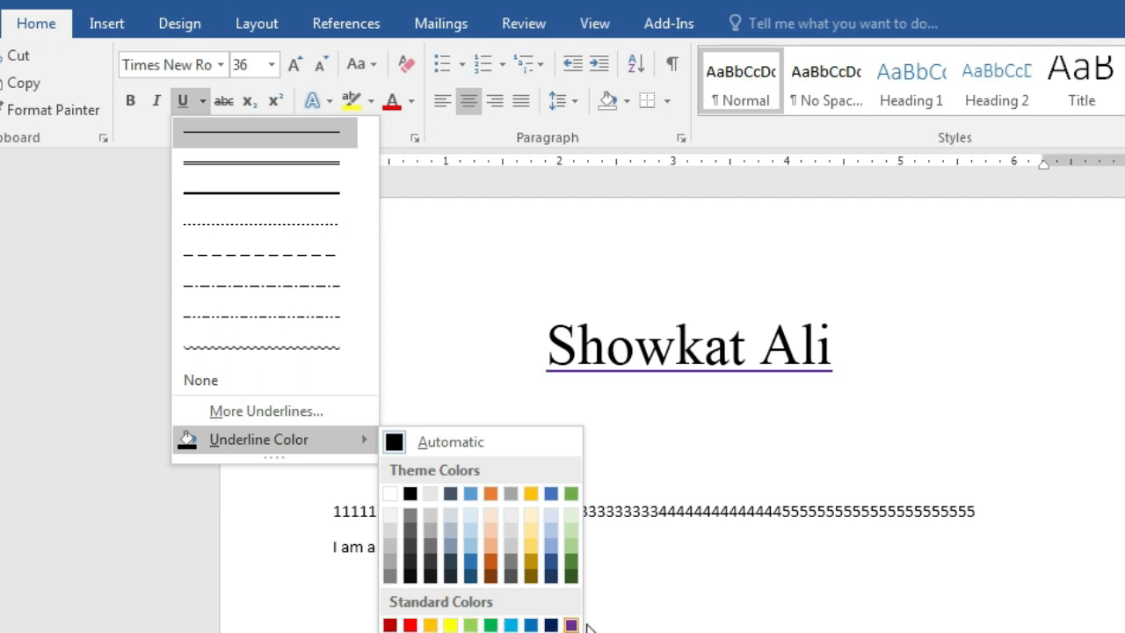
click(717, 608)
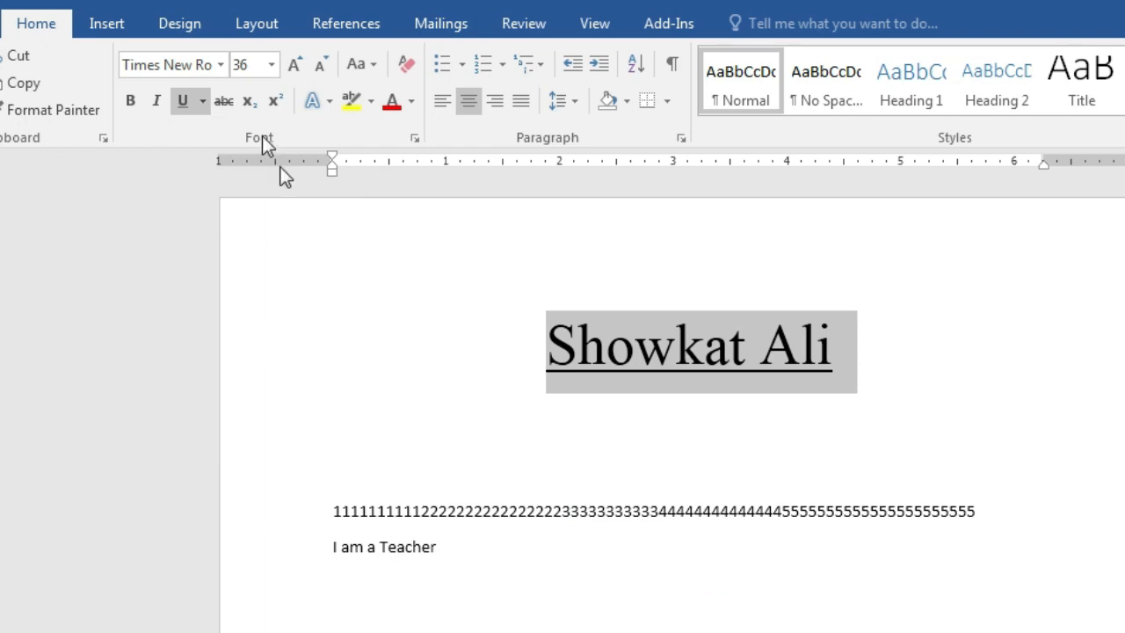
click(181, 102)
click(998, 404)
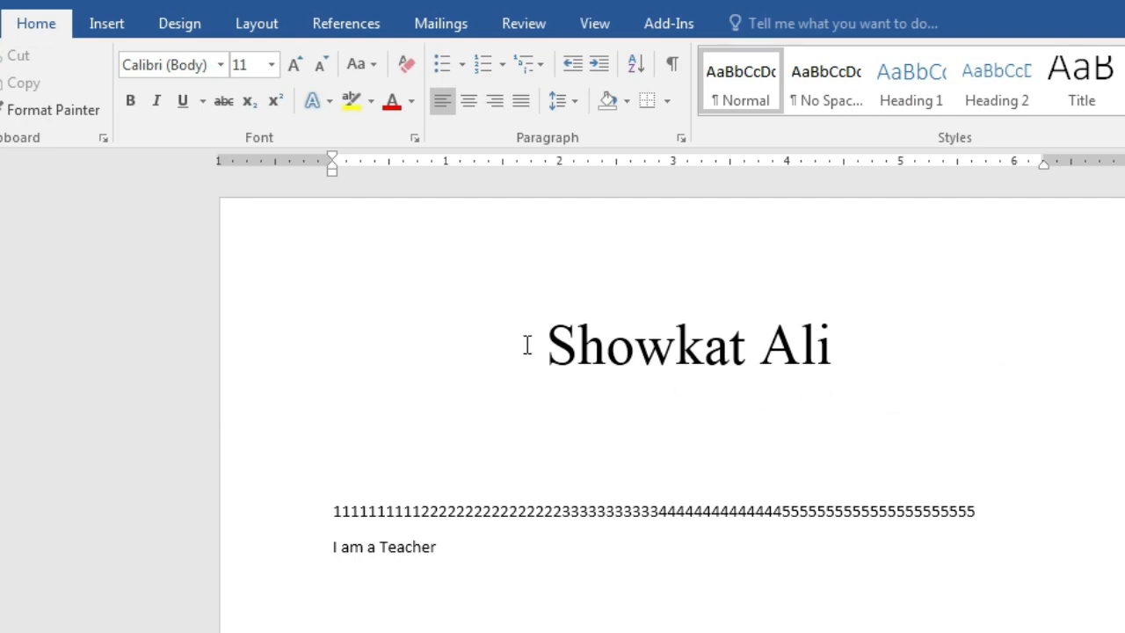
drag(528, 343, 766, 369)
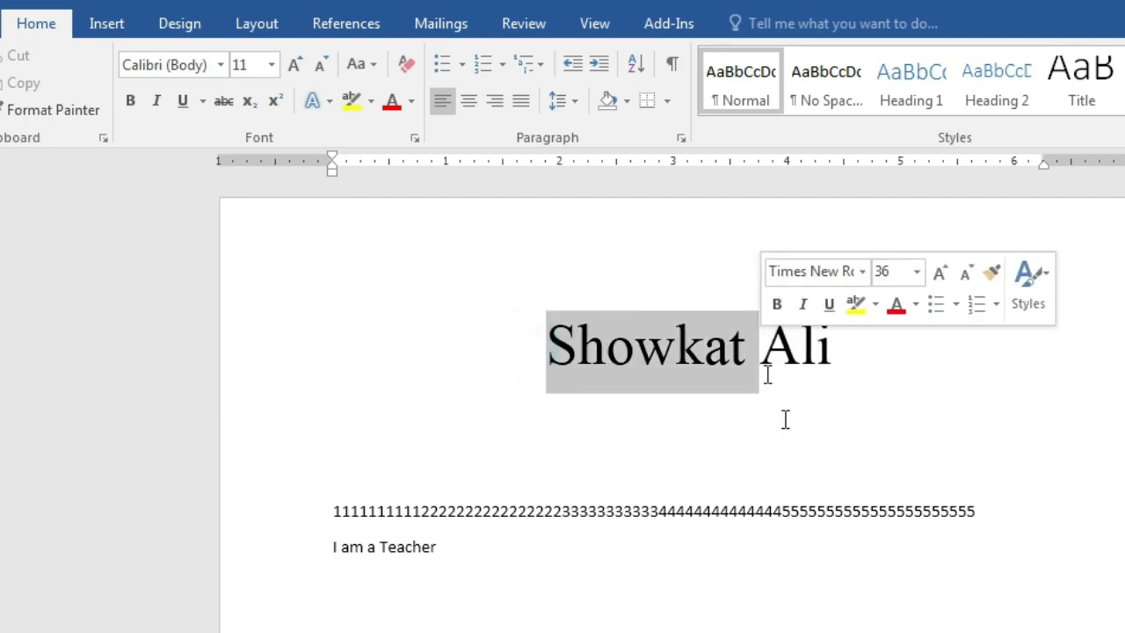
click(789, 428)
drag(517, 366, 746, 369)
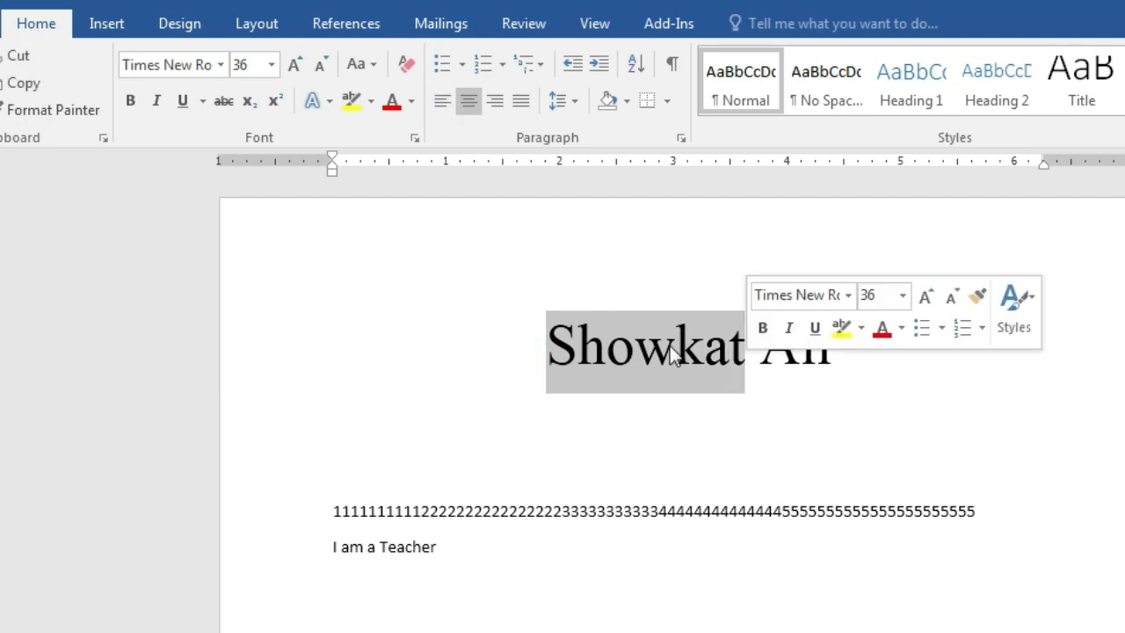
click(132, 103)
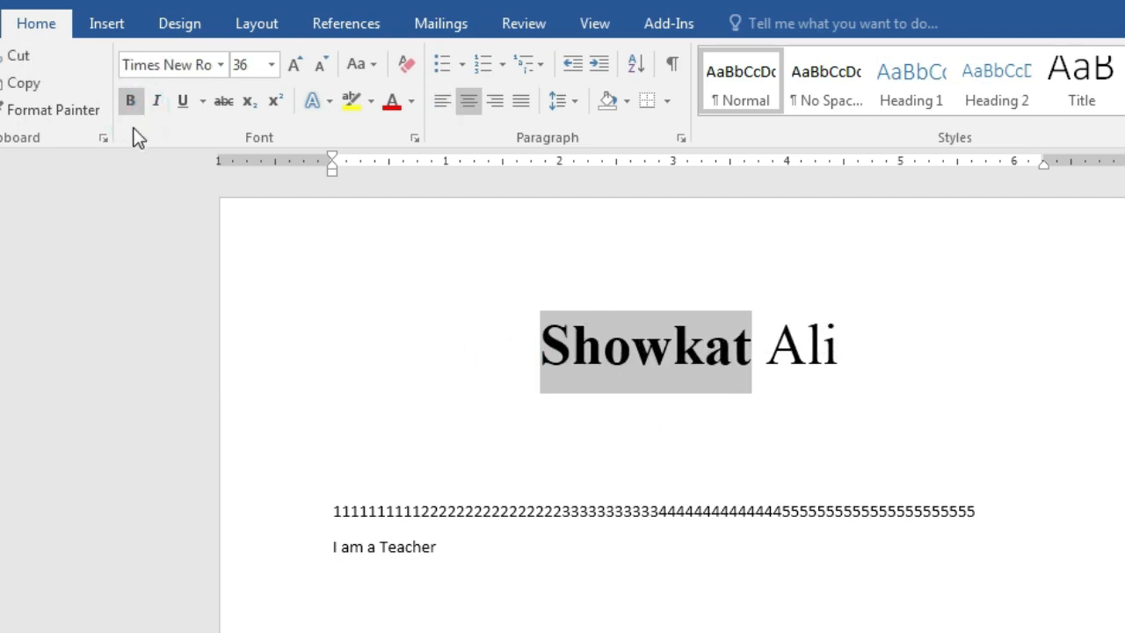
click(153, 103)
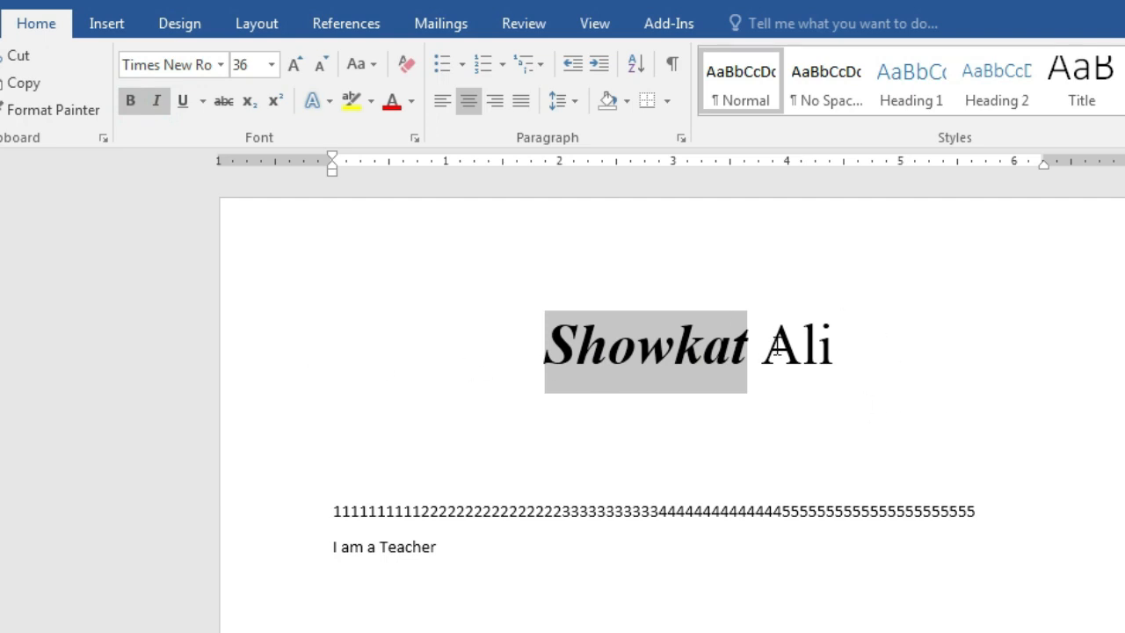
click(182, 102)
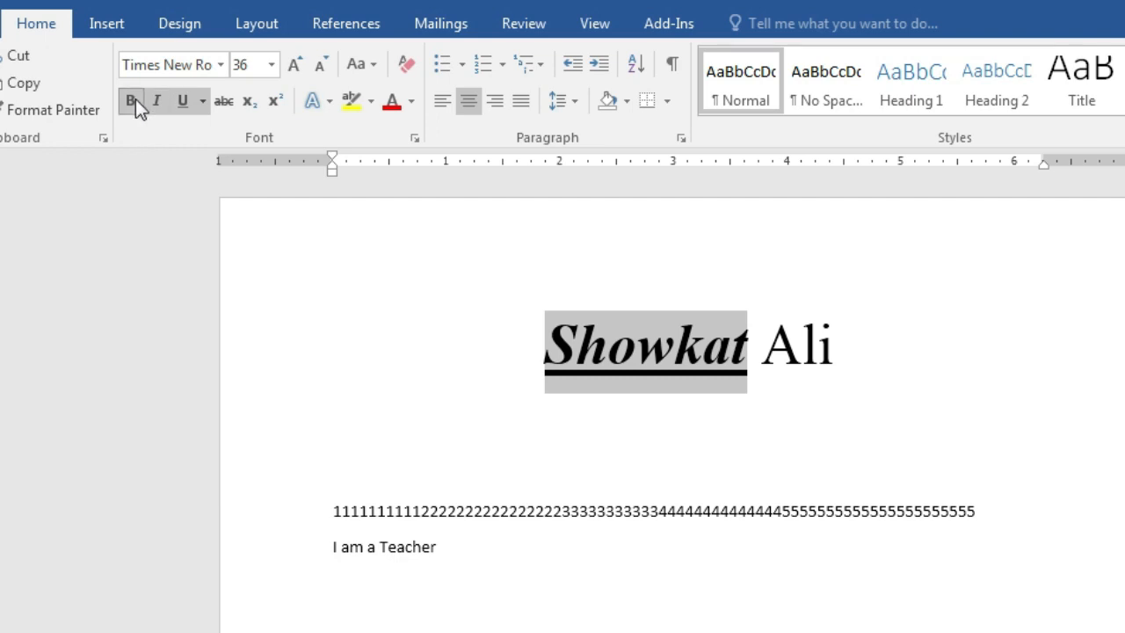
drag(510, 345, 690, 390)
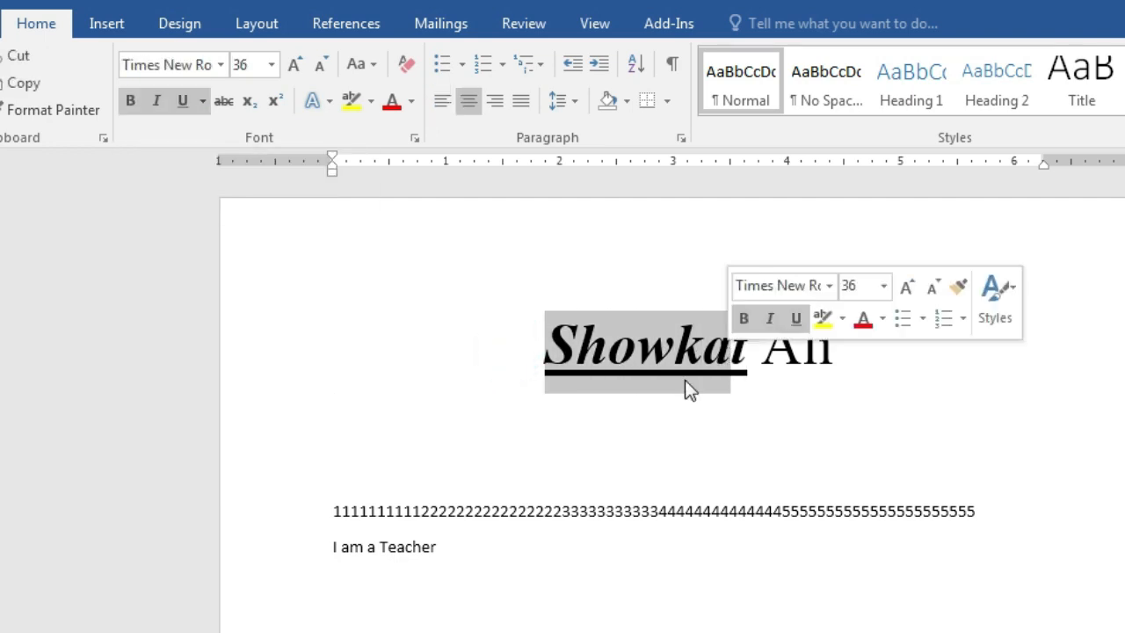
click(612, 397)
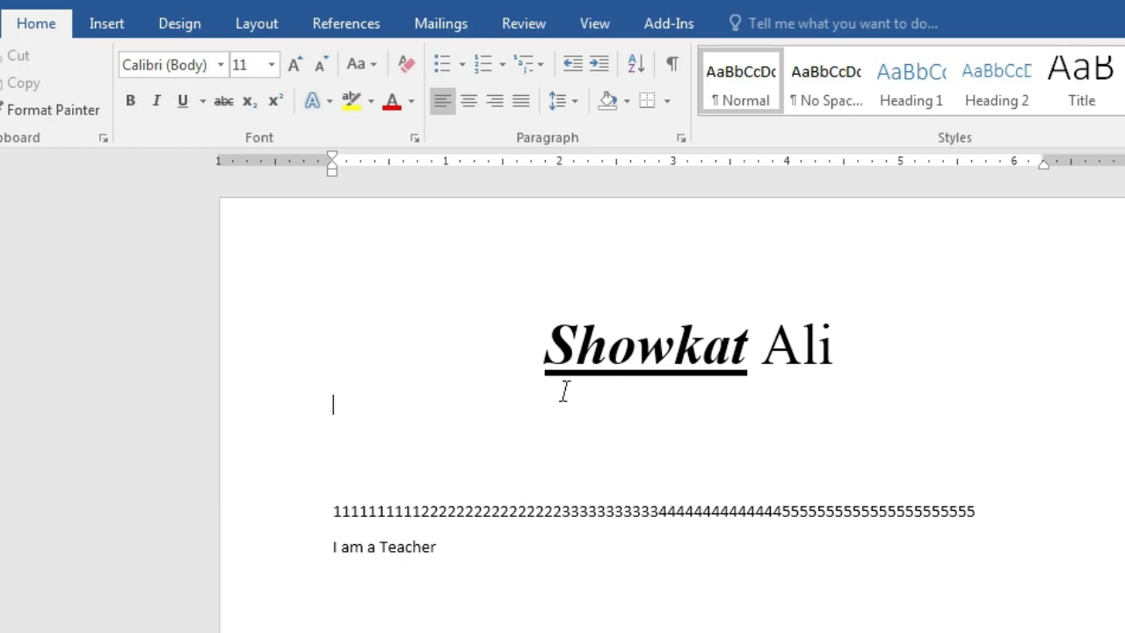
drag(530, 348, 753, 366)
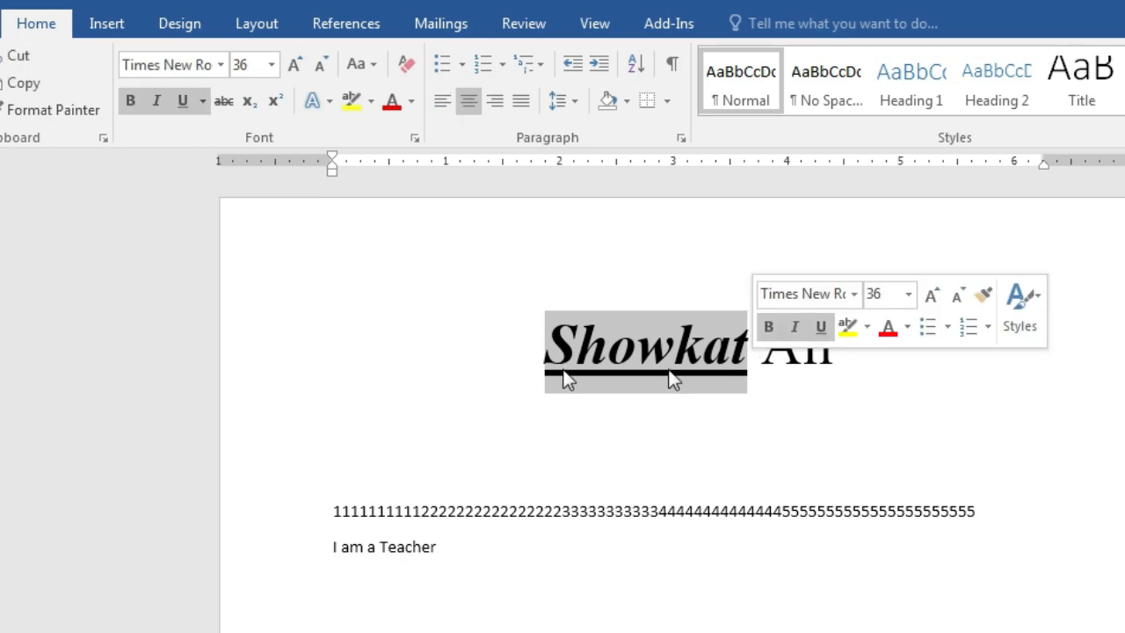
click(131, 106)
click(156, 101)
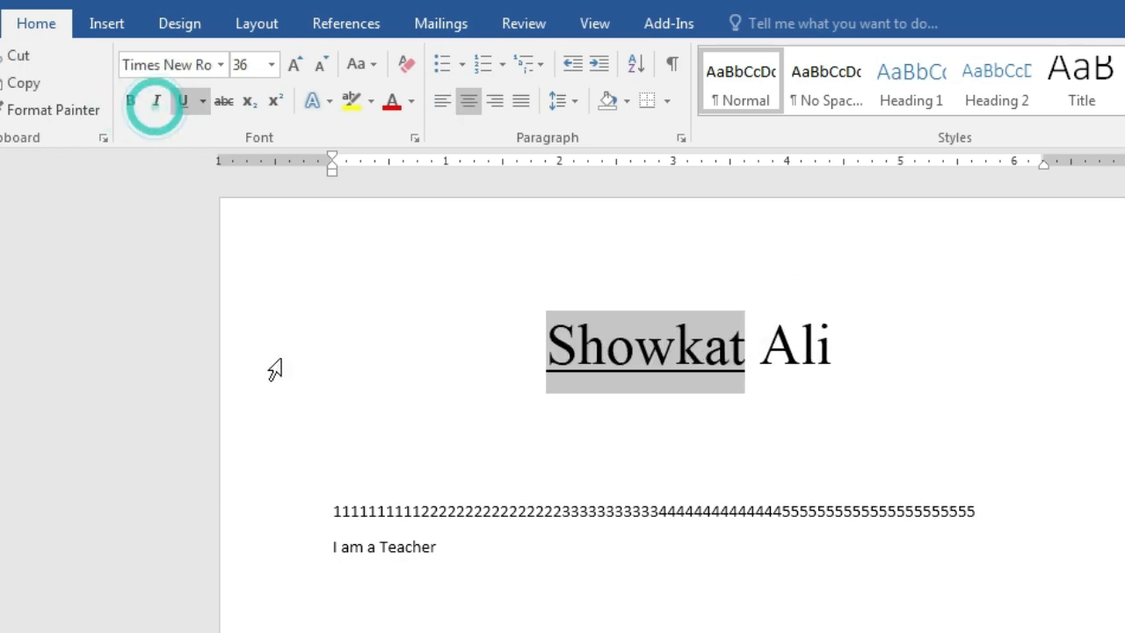
click(183, 100)
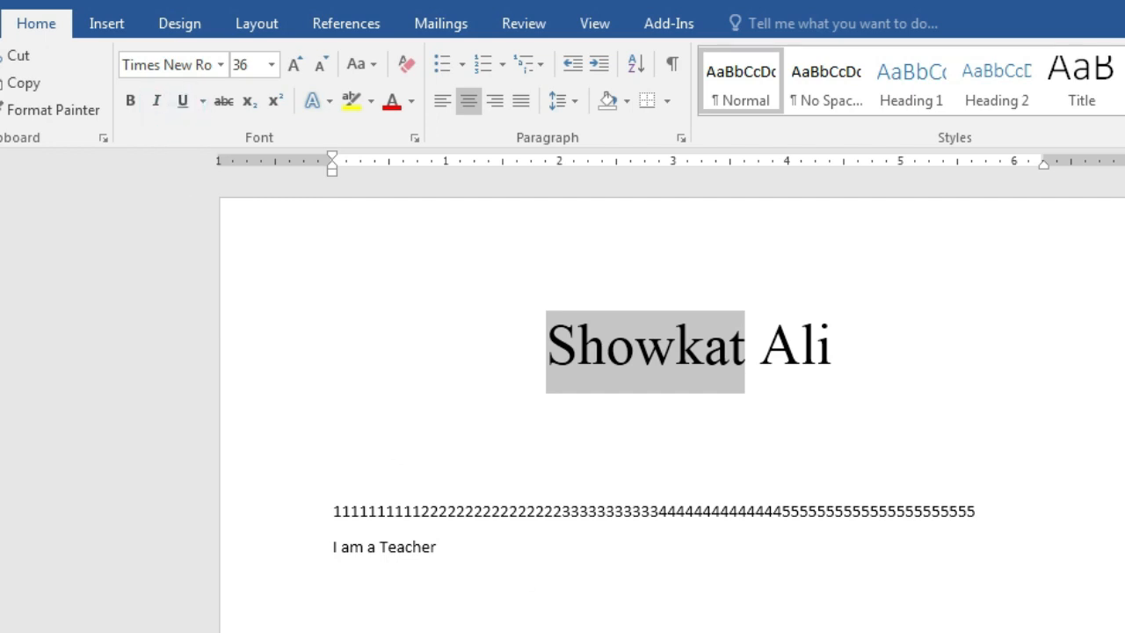
click(786, 414)
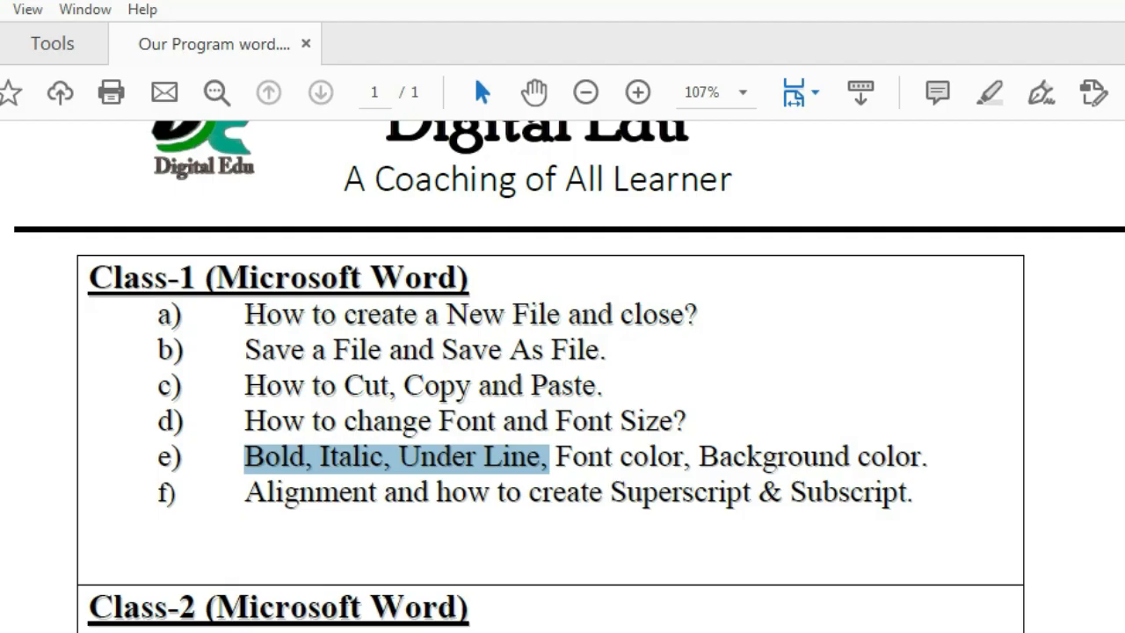
Highlight 'Font color, Background color' in the outline and go back to Word
drag(561, 456, 918, 453)
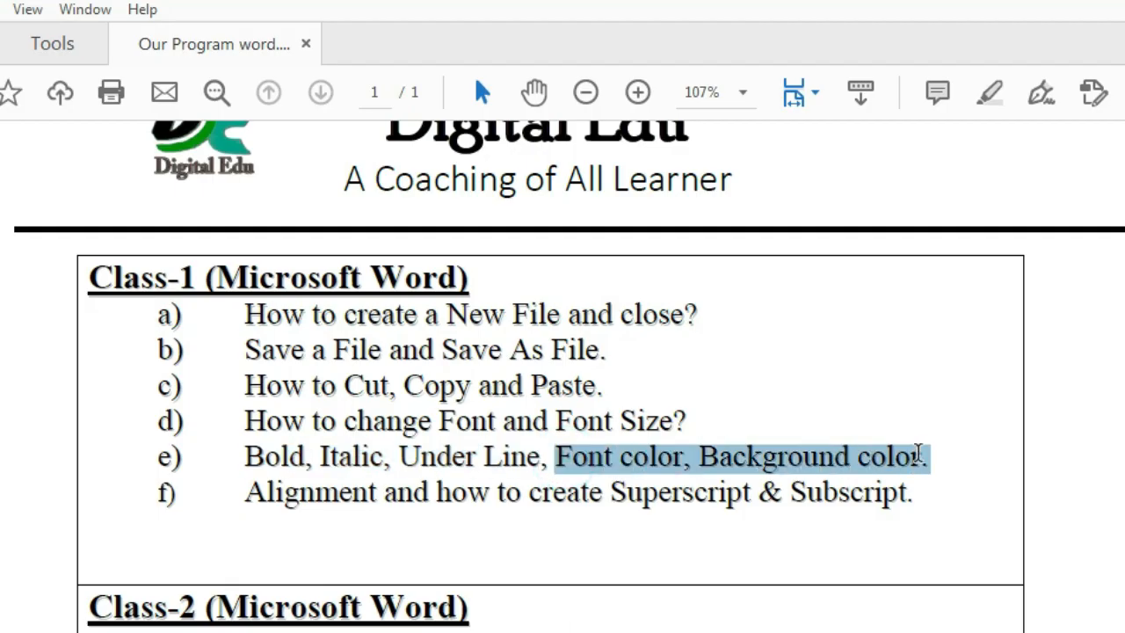
click(1122, 2)
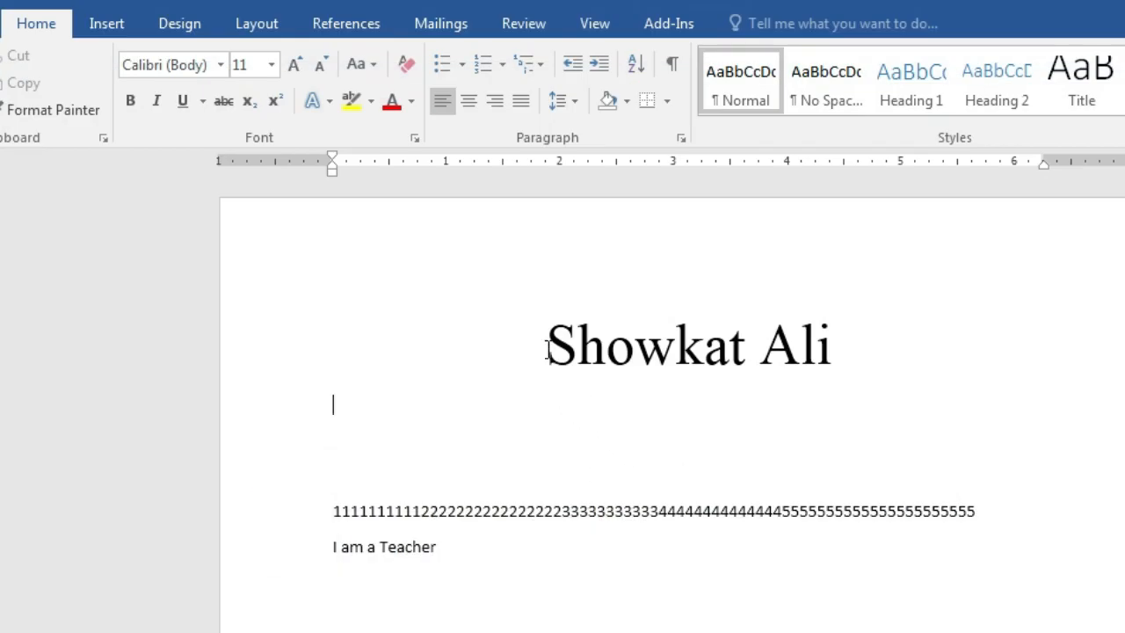
drag(547, 350, 832, 360)
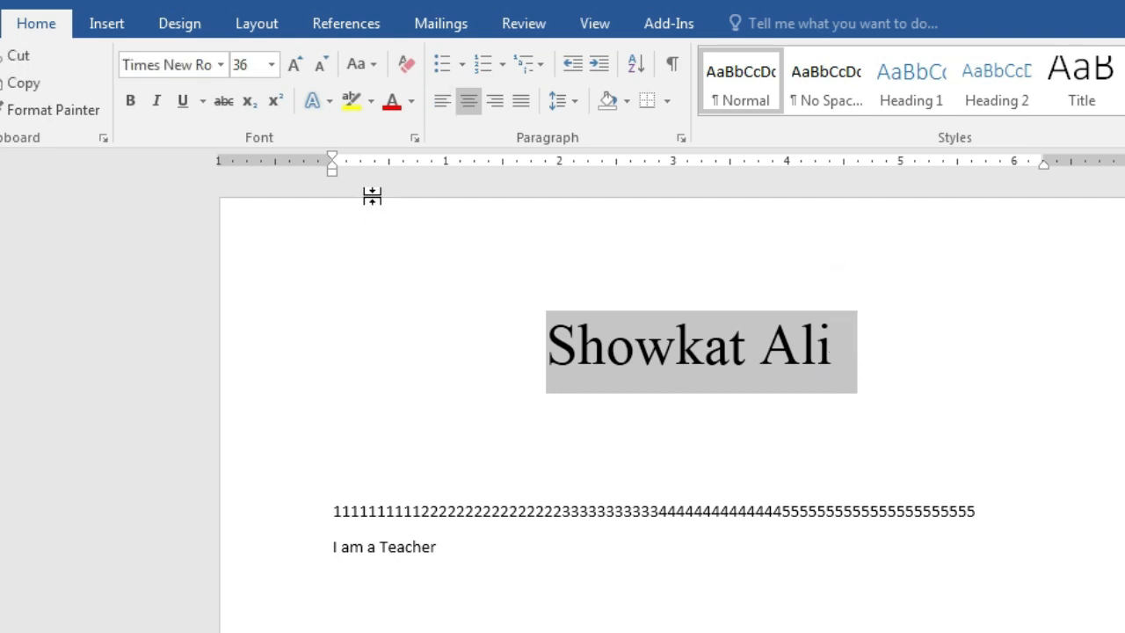
click(412, 103)
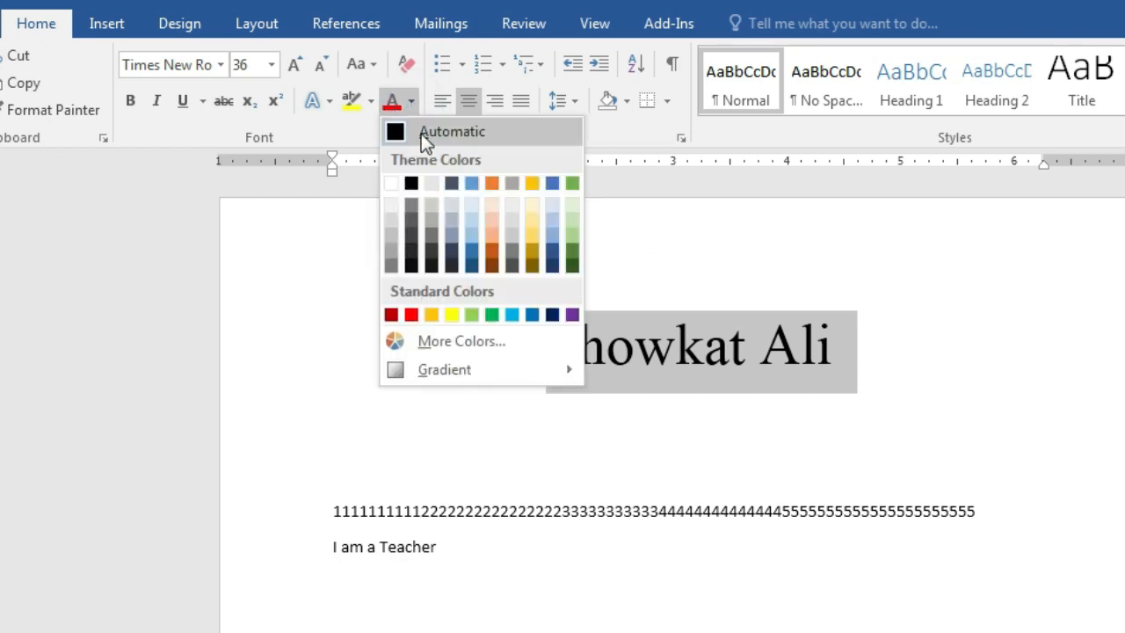
click(552, 315)
click(809, 386)
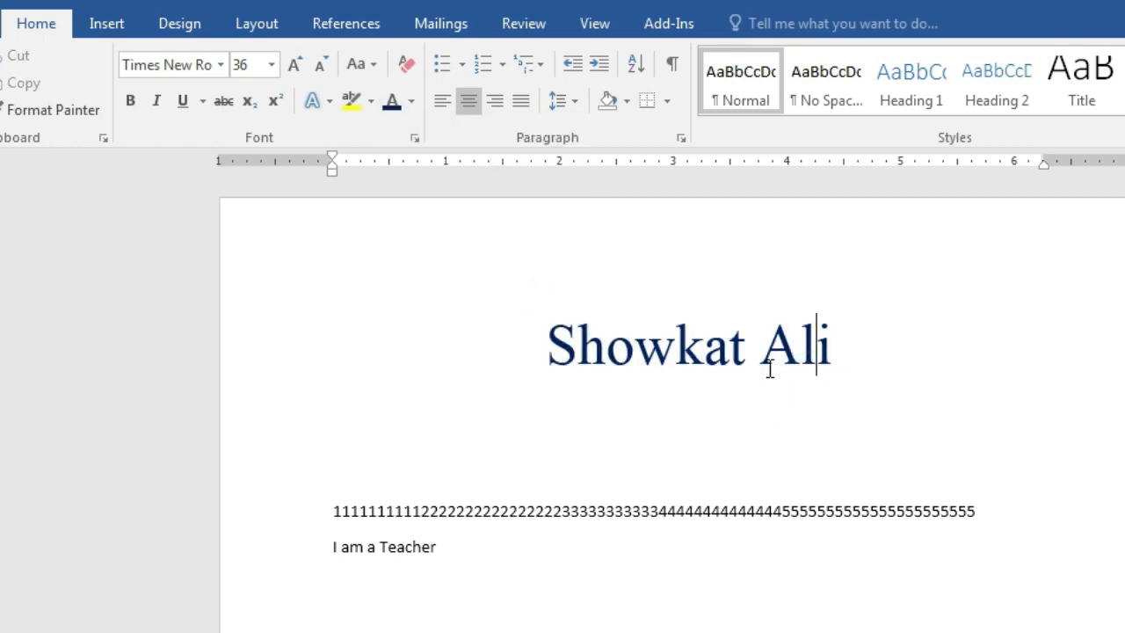
Colour the word 'Ali' red
drag(758, 348, 848, 349)
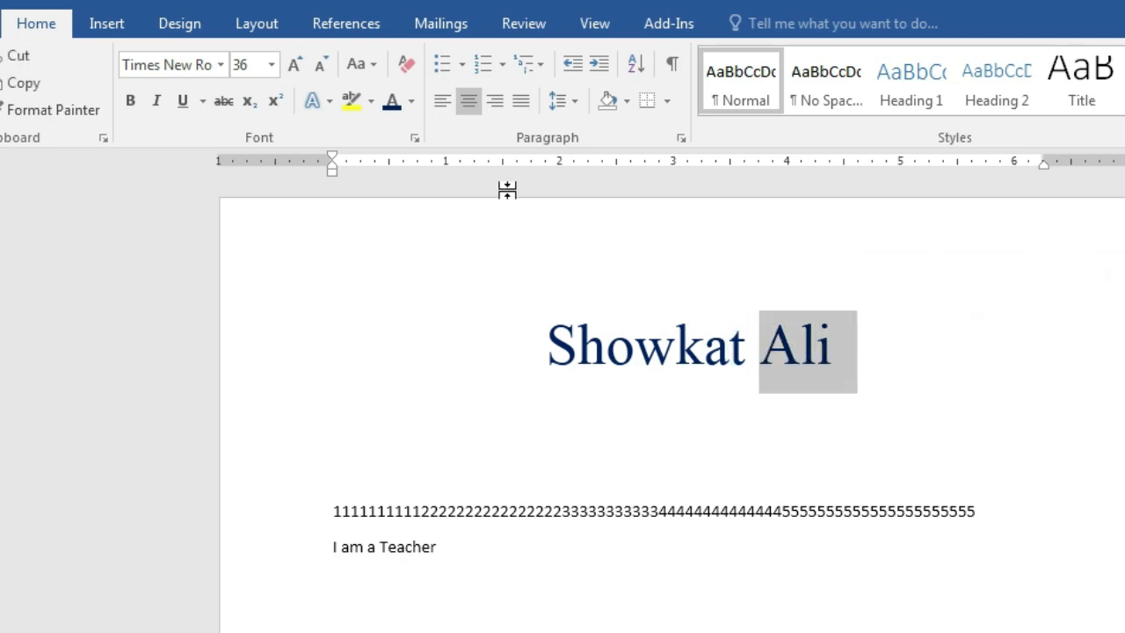
click(408, 102)
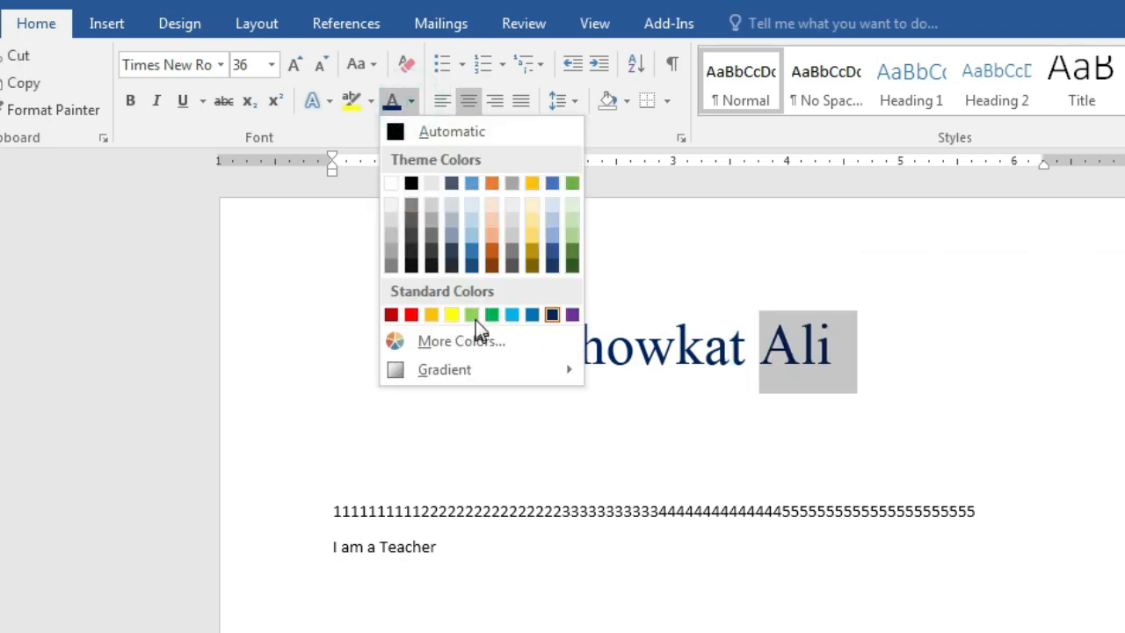
click(411, 314)
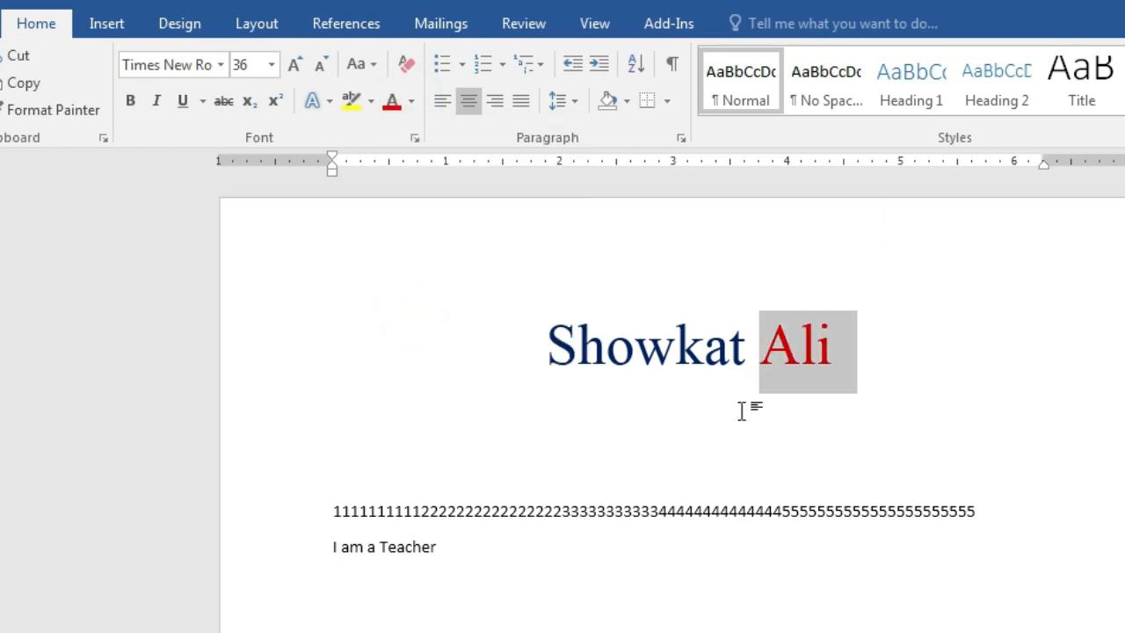
click(799, 427)
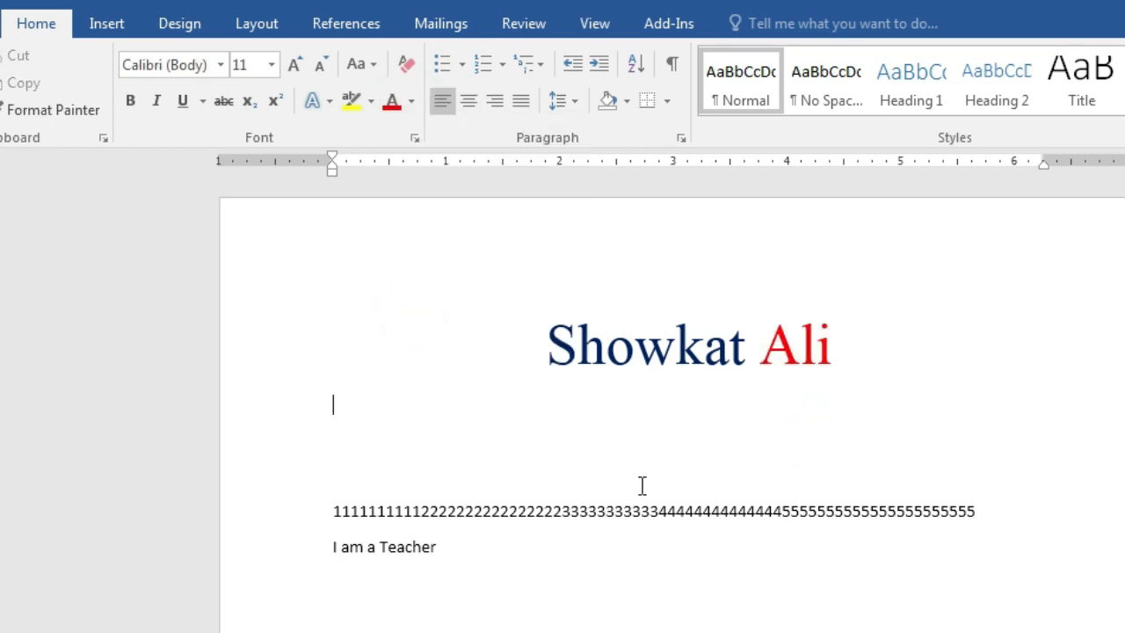
Set the whole heading's font colour to Automatic black
drag(540, 341, 856, 344)
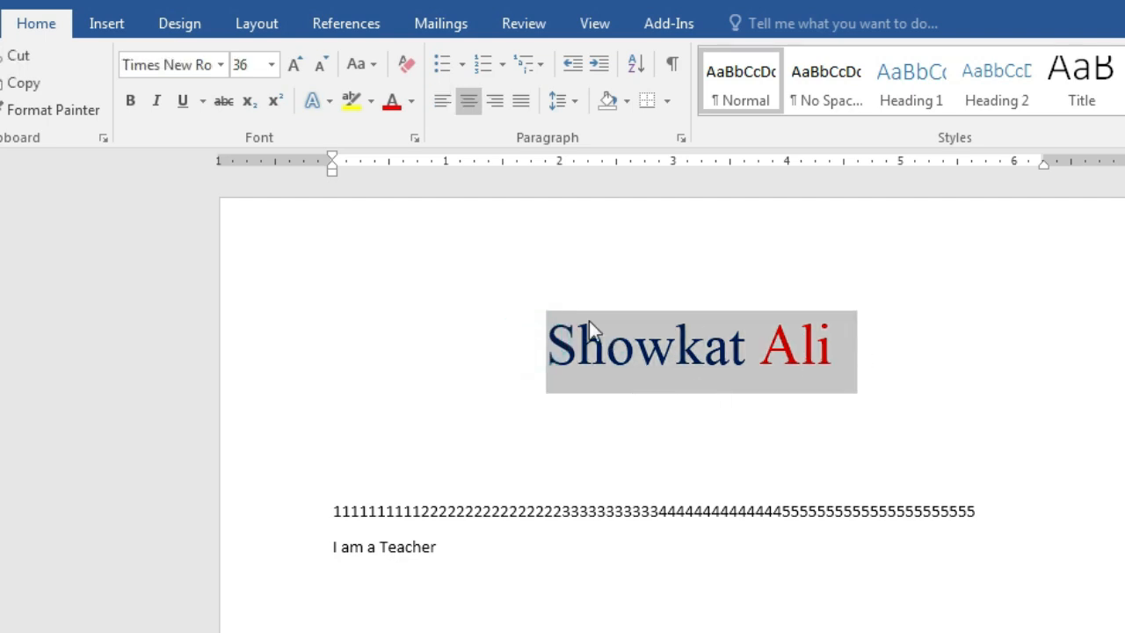
click(411, 100)
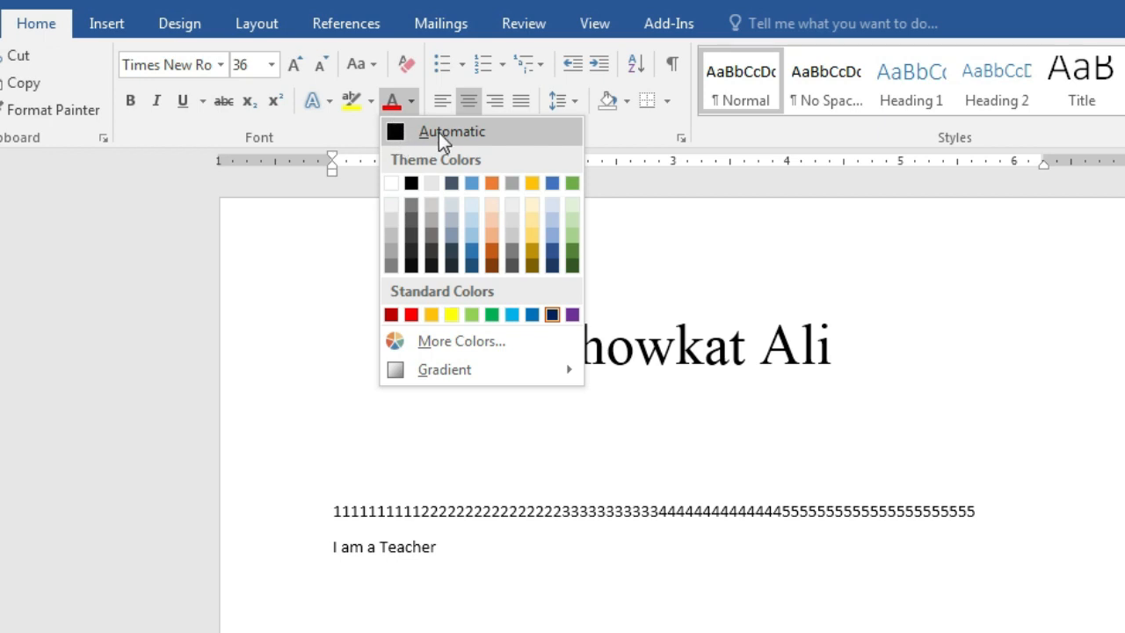
click(439, 132)
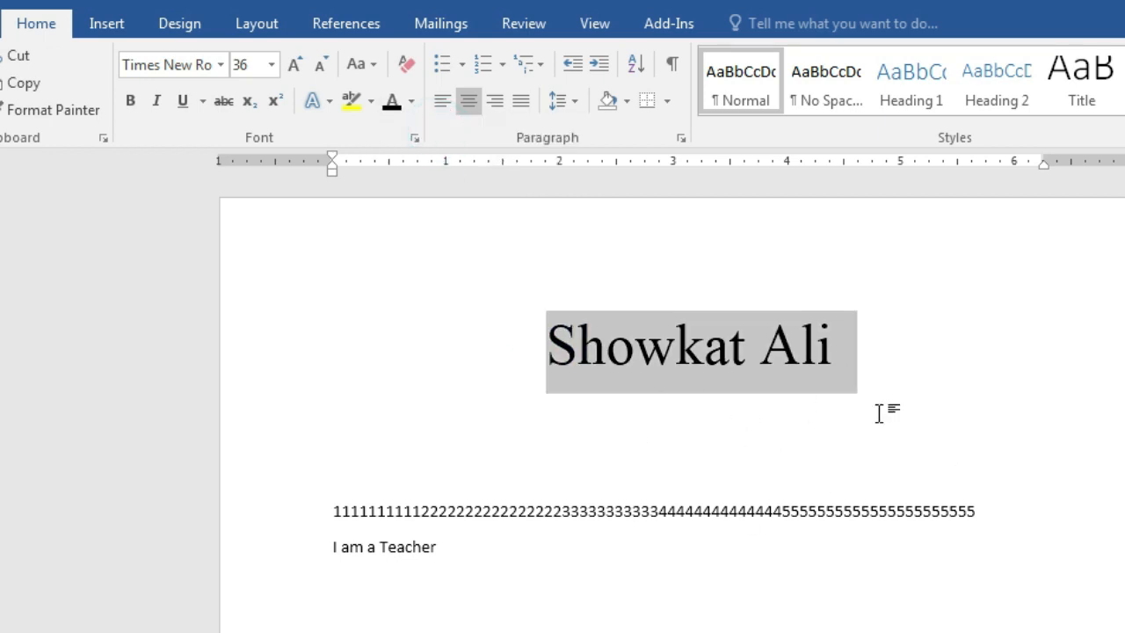
Highlight 'Background color' in the outline PDF, then return to Word
key(alt+Tab)
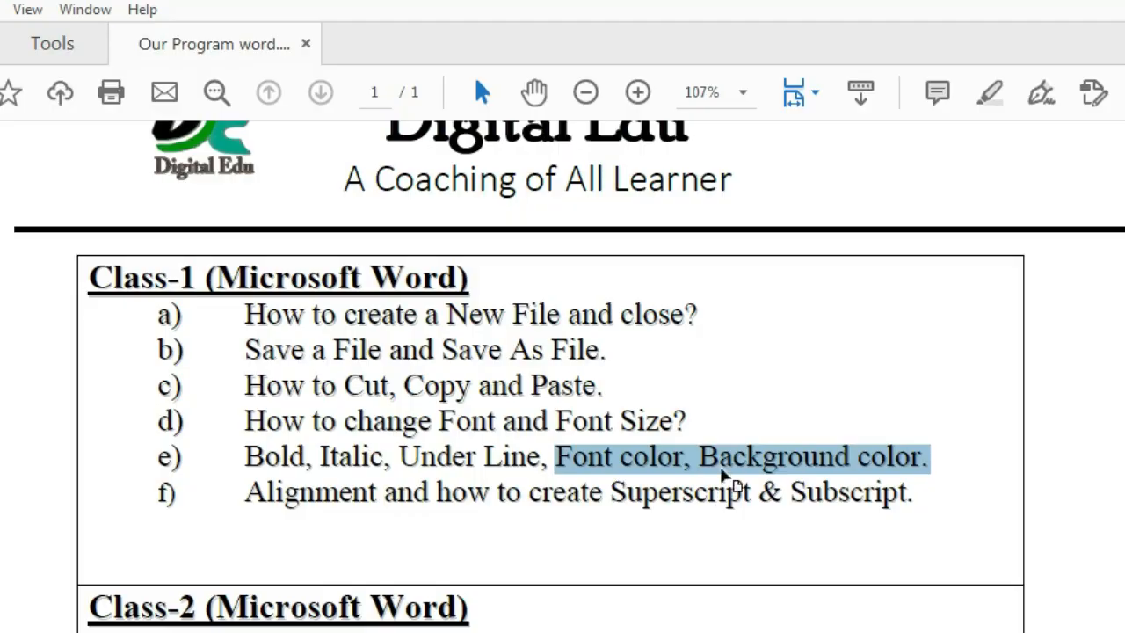
click(659, 513)
drag(712, 458, 921, 458)
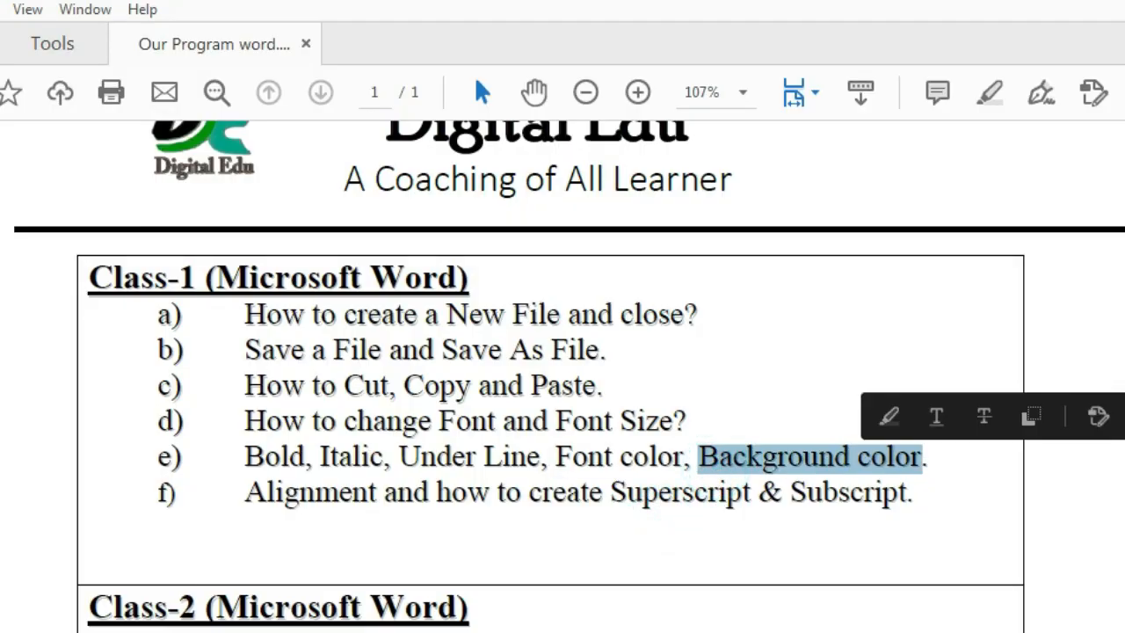
key(alt+Tab)
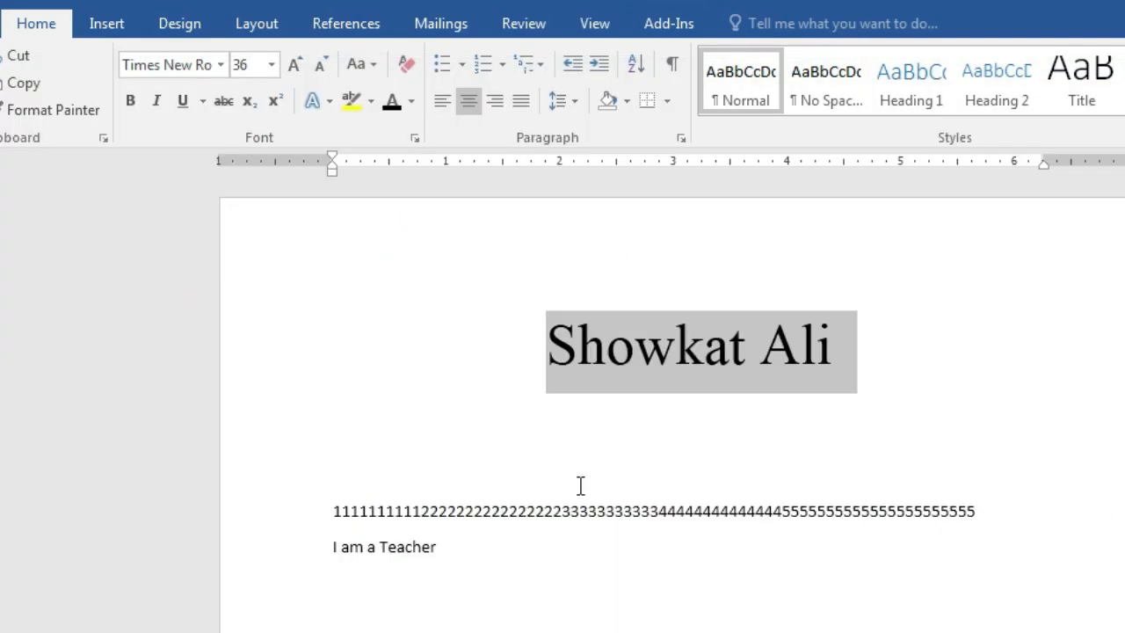
click(782, 421)
drag(536, 342, 886, 346)
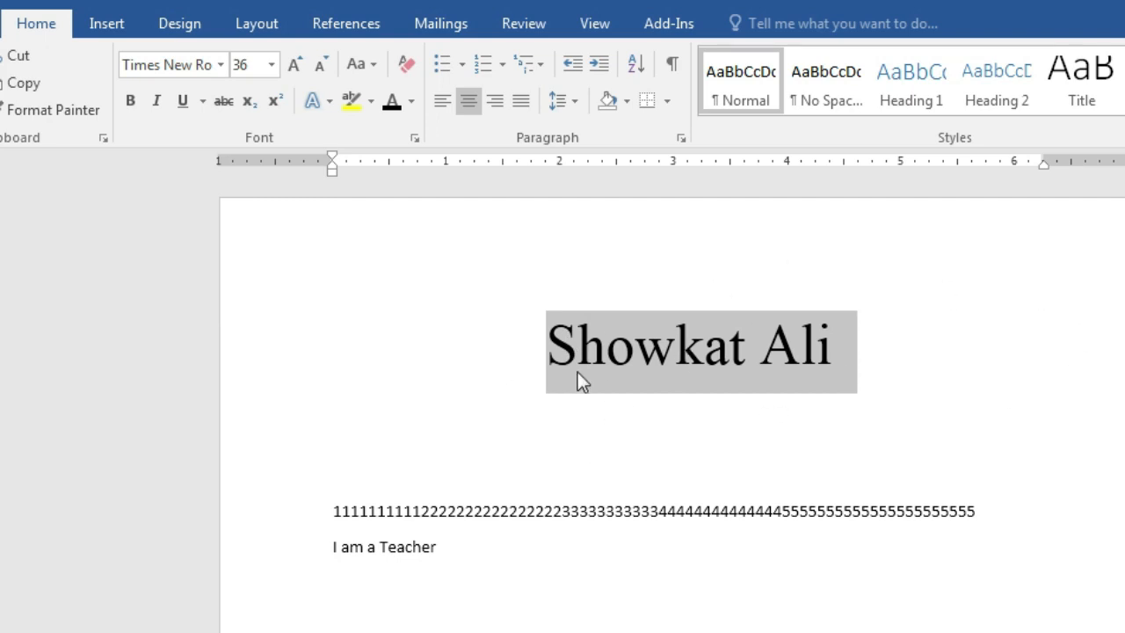
click(371, 100)
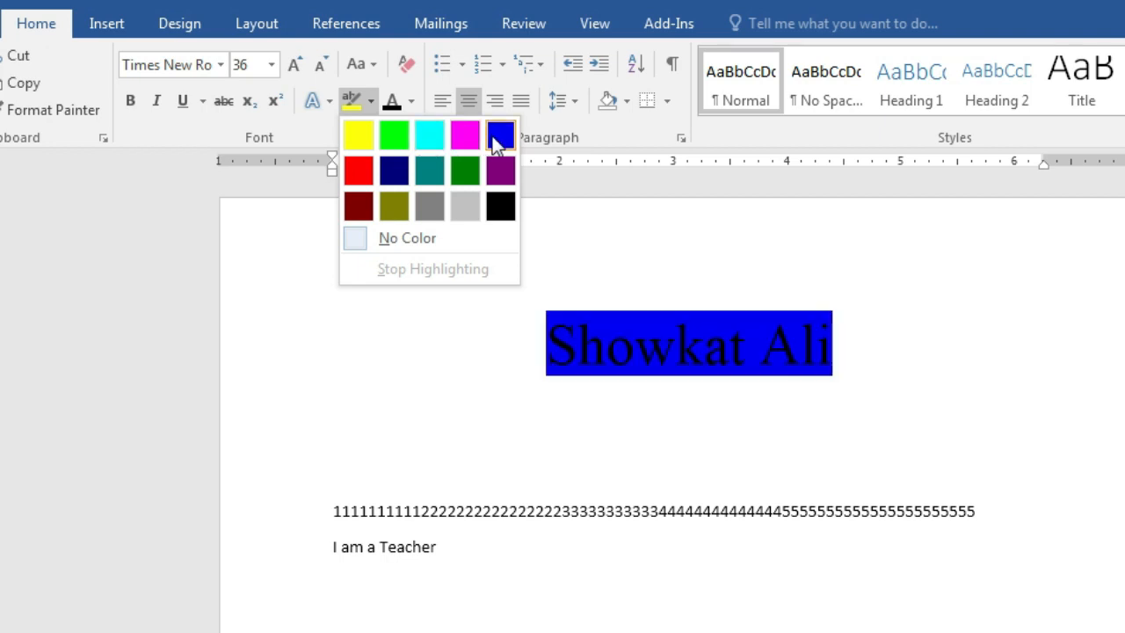
click(394, 134)
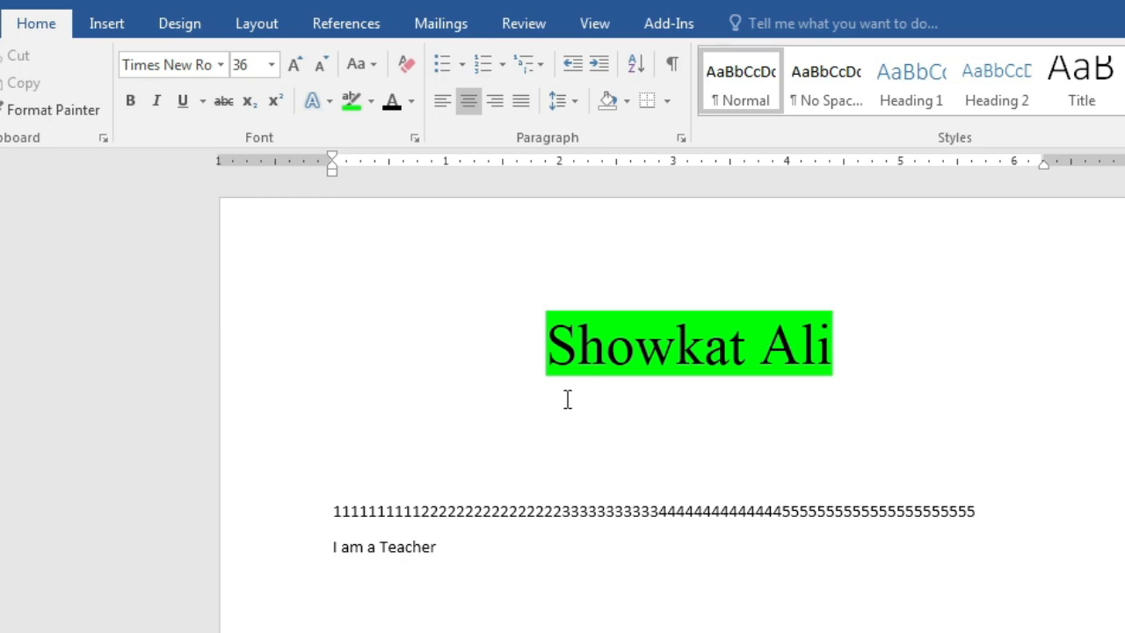
drag(545, 344, 866, 352)
click(924, 434)
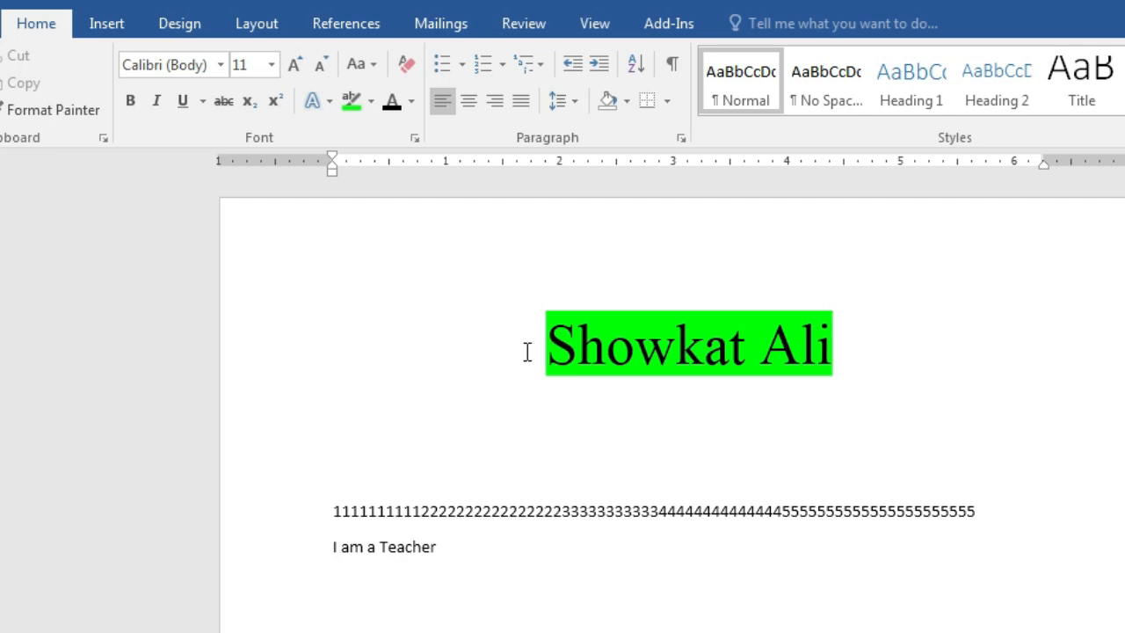
drag(518, 348, 833, 351)
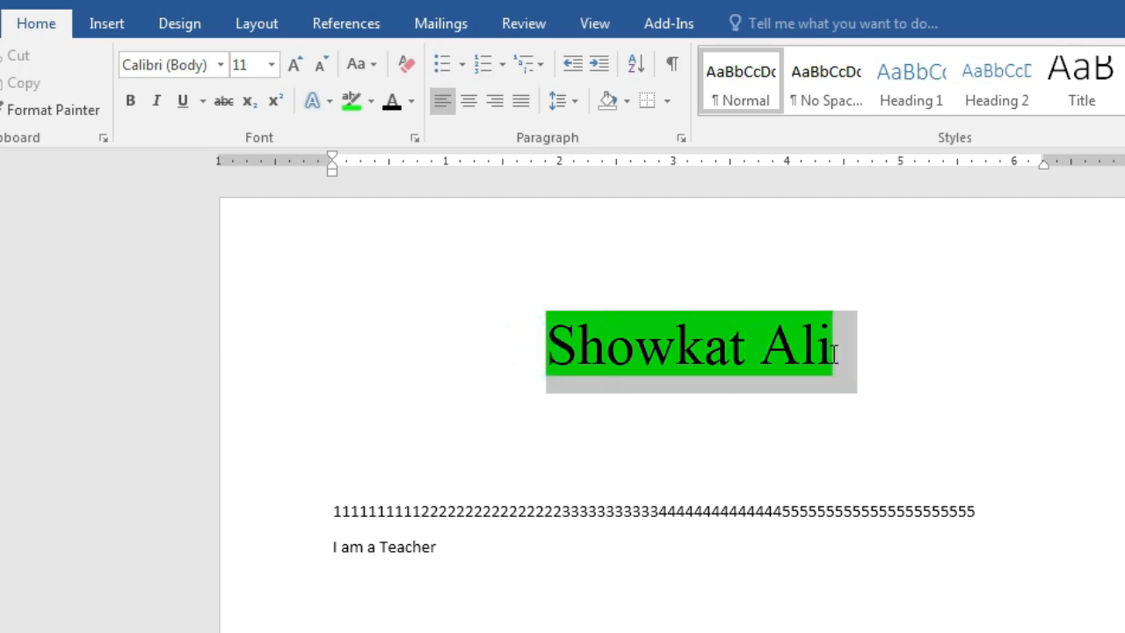
click(371, 104)
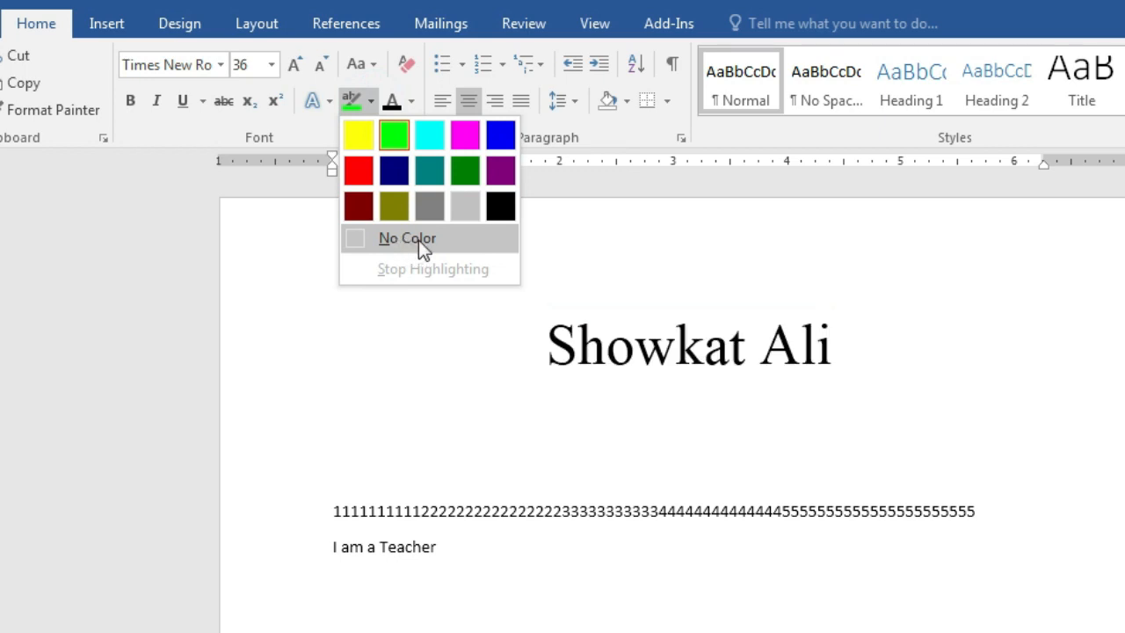
click(449, 238)
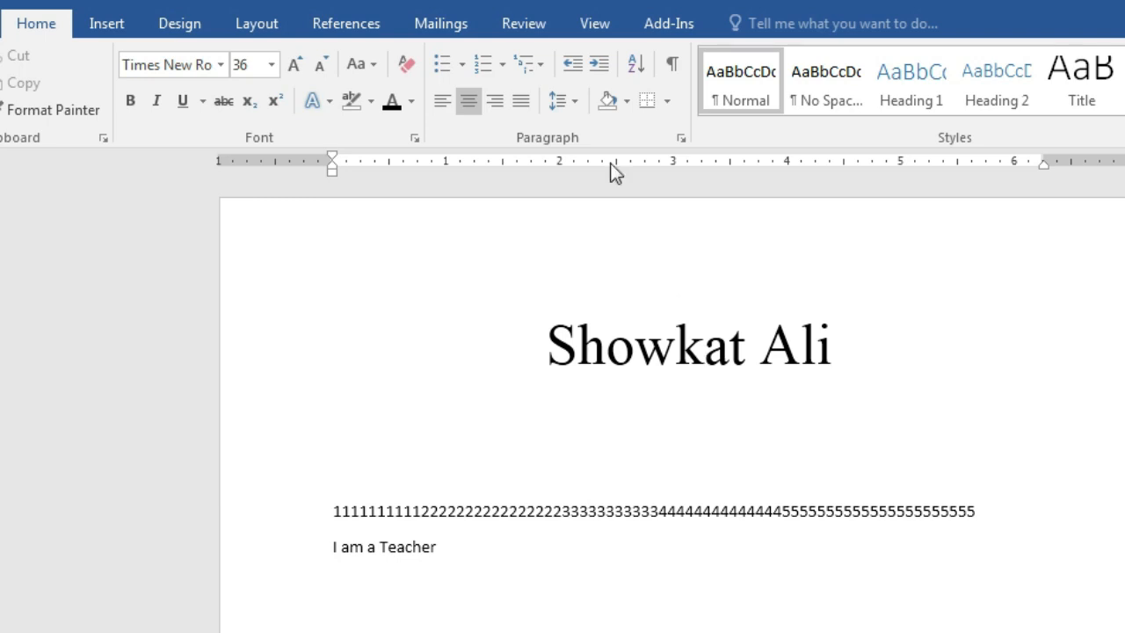
click(577, 318)
drag(534, 336, 884, 361)
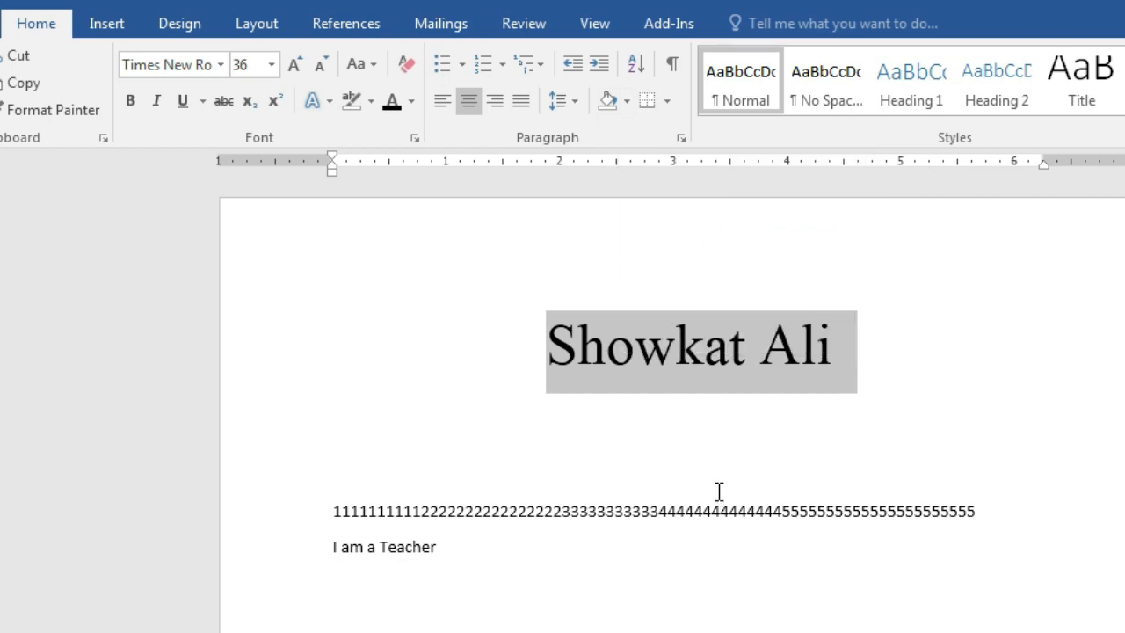
click(626, 106)
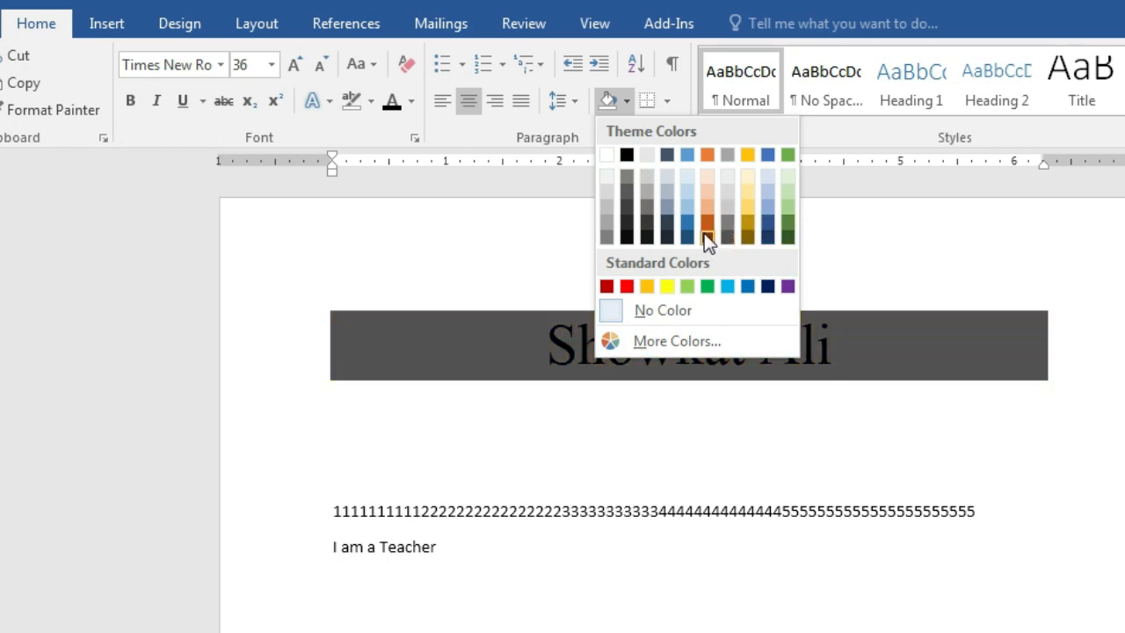
click(767, 221)
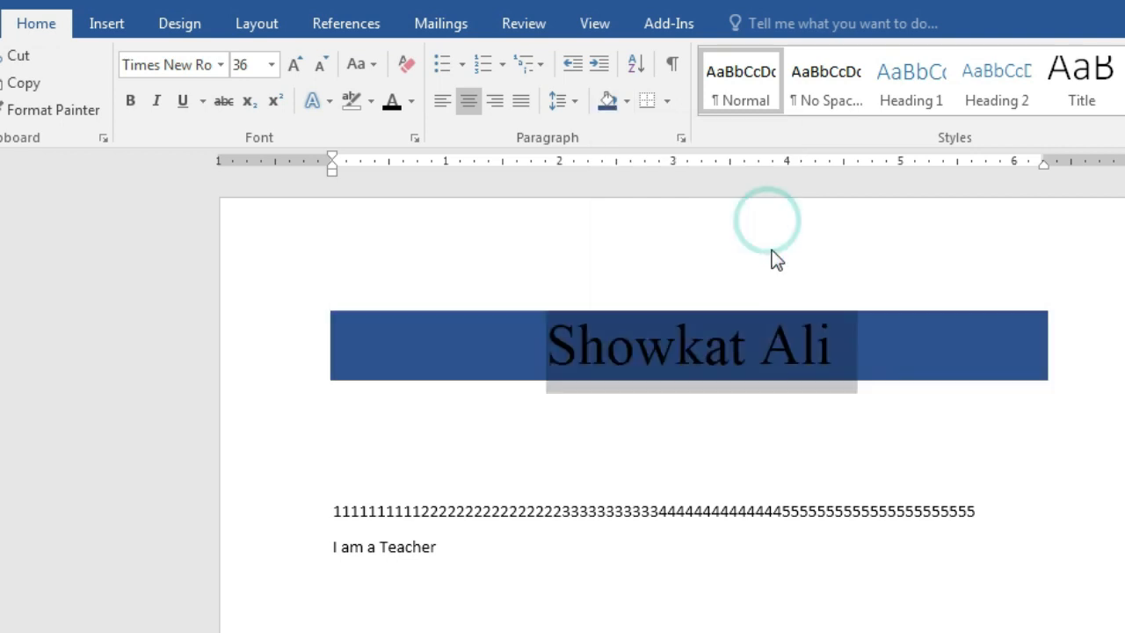
click(842, 416)
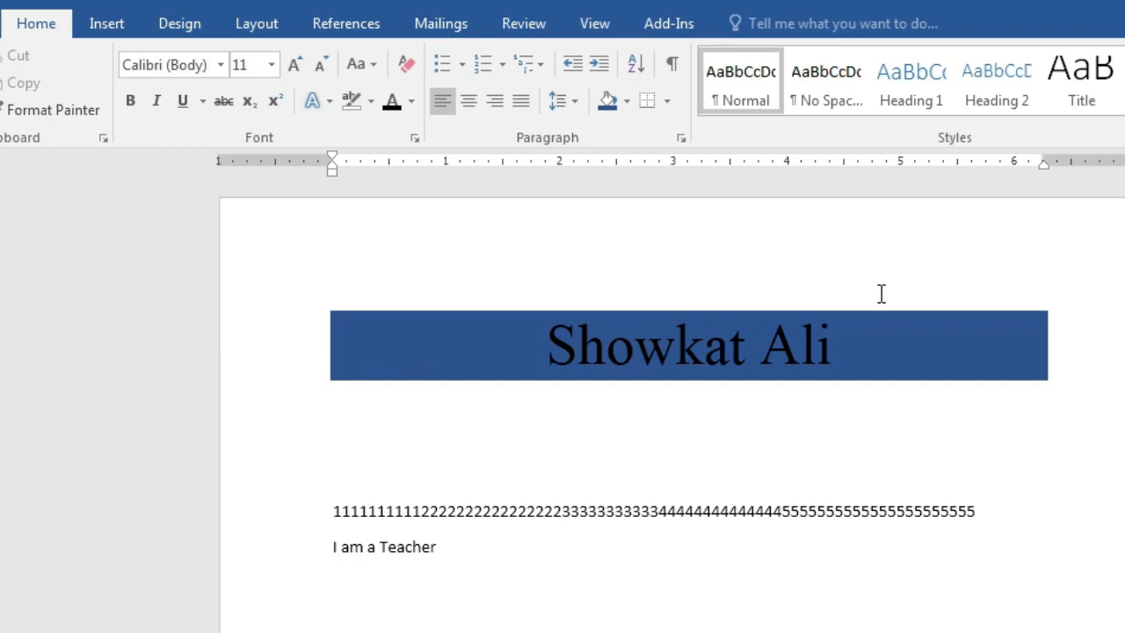
drag(519, 347, 887, 374)
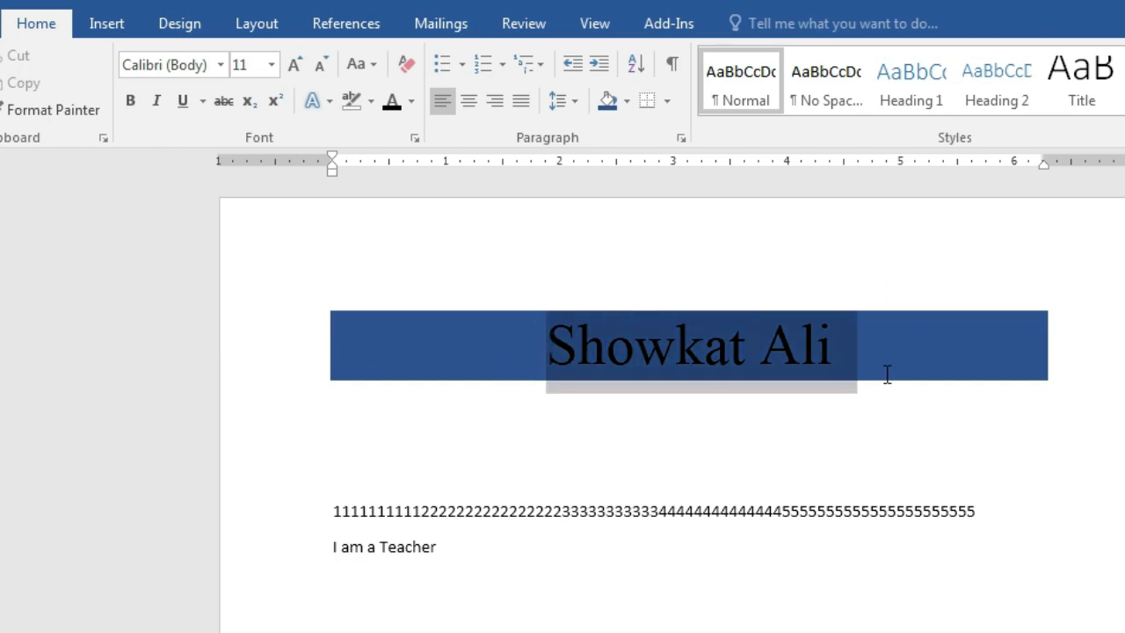
click(627, 101)
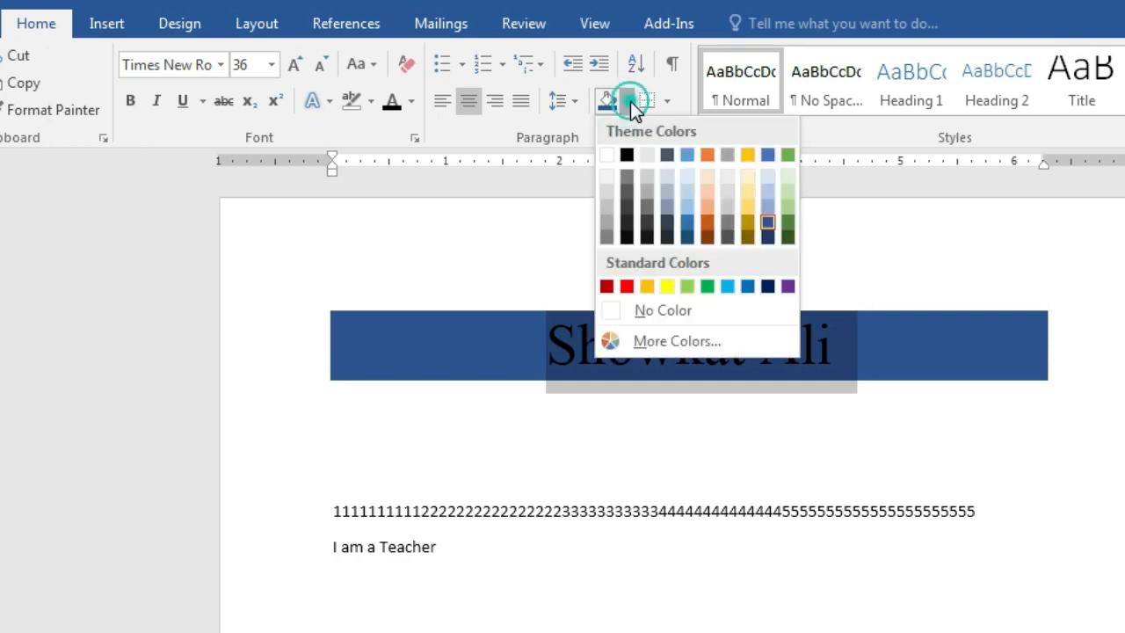
click(661, 312)
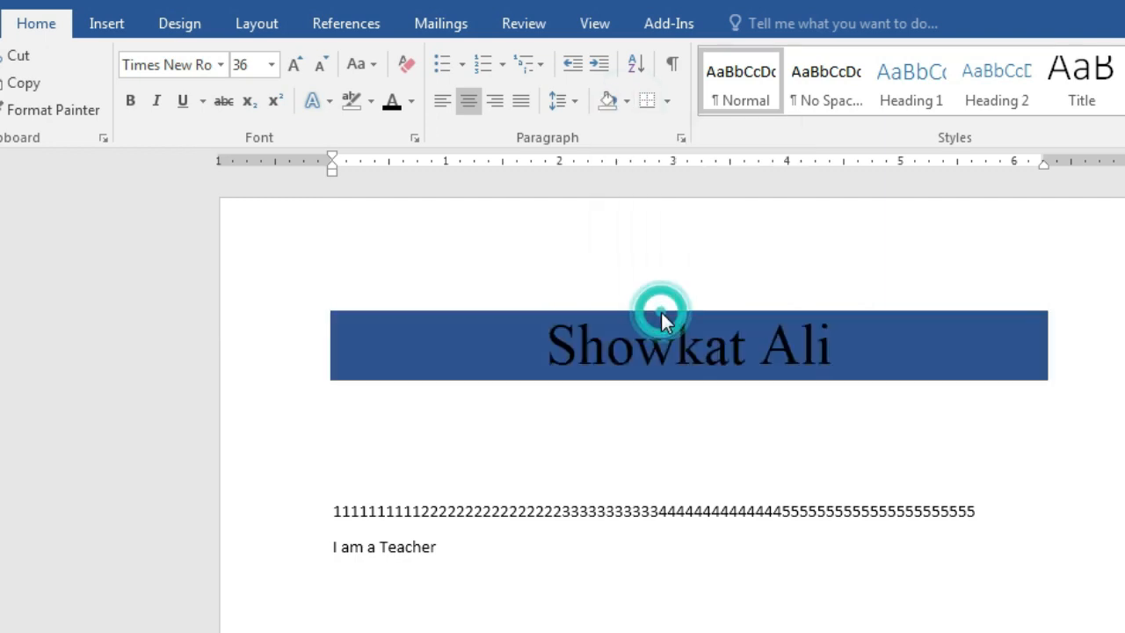
click(946, 437)
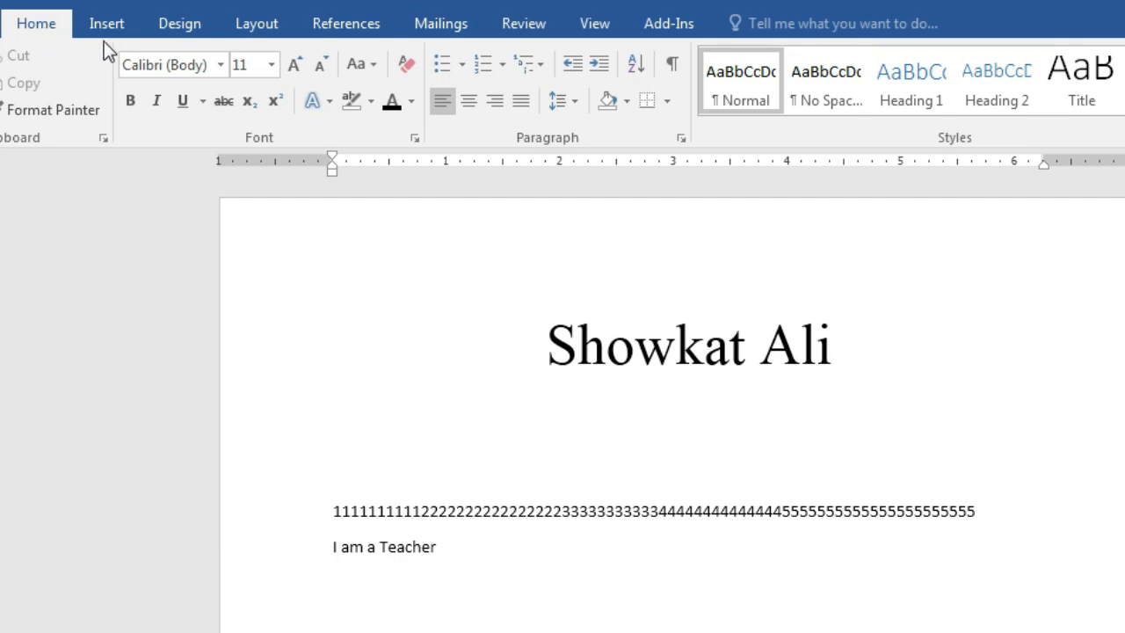
Give the page a light blue page colour as a trial
click(177, 28)
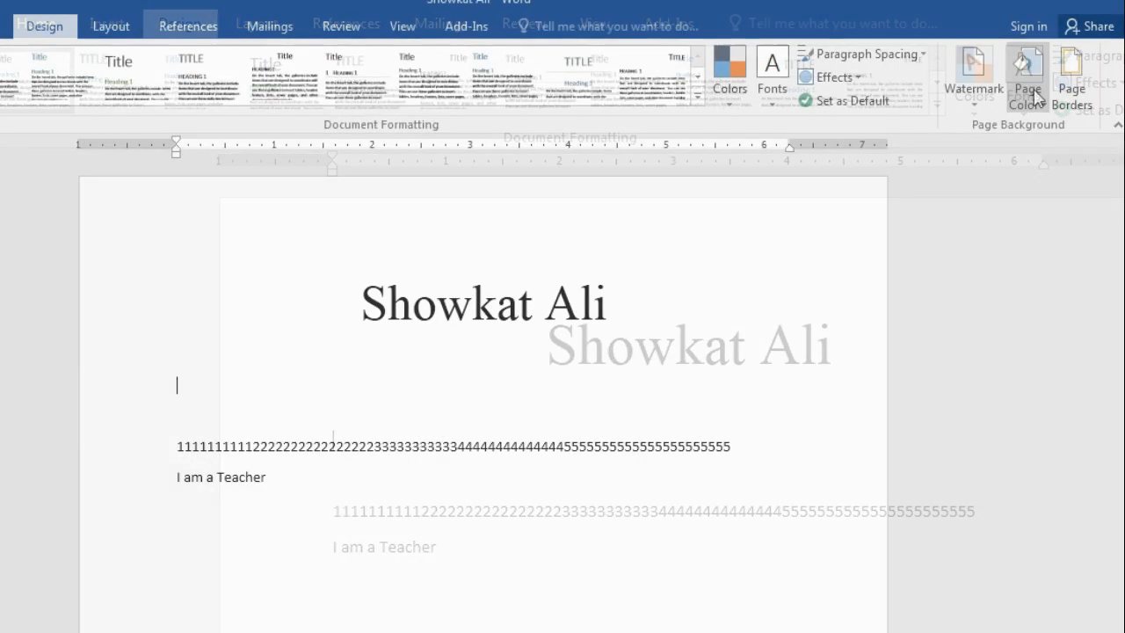
click(1028, 78)
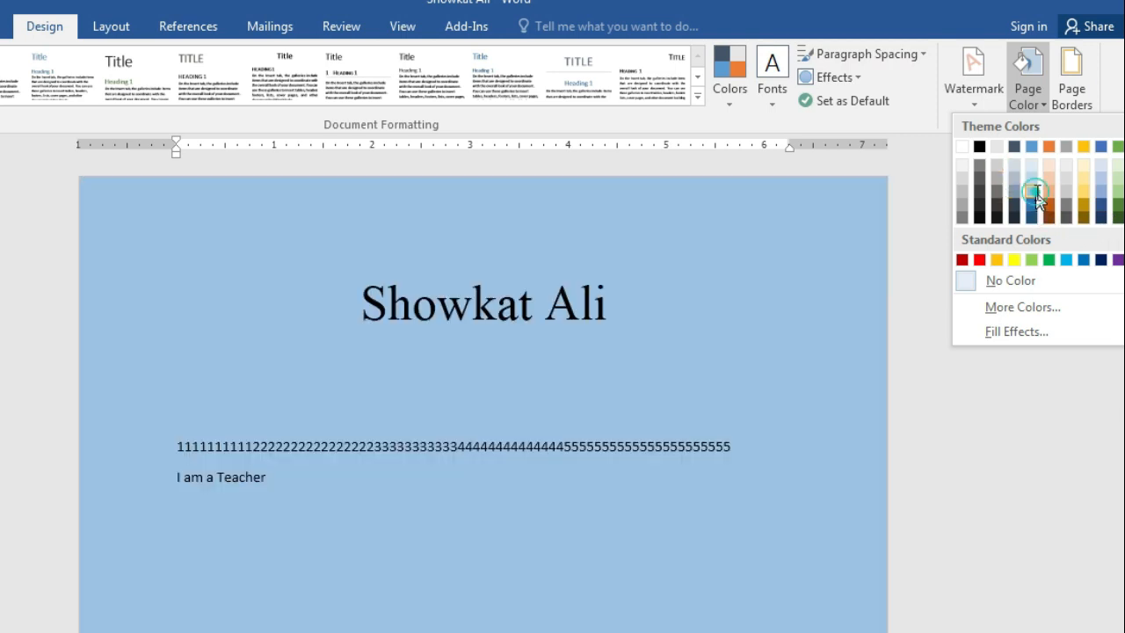
click(1031, 192)
scroll(362, 485, down, 2)
scroll(489, 465, down, 2)
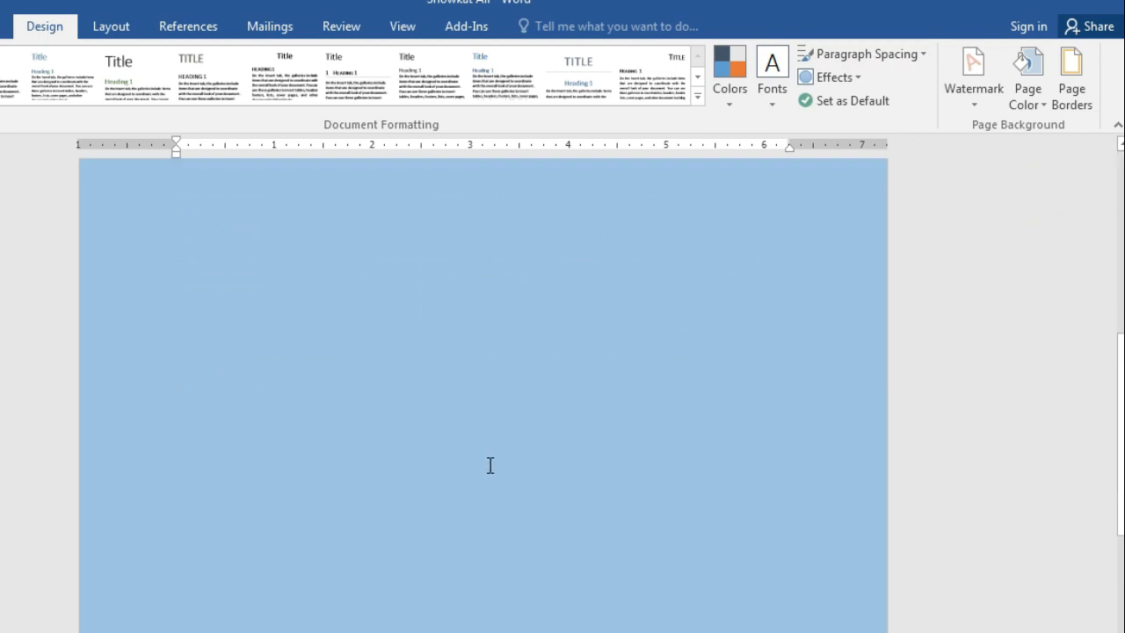
scroll(495, 462, up, 5)
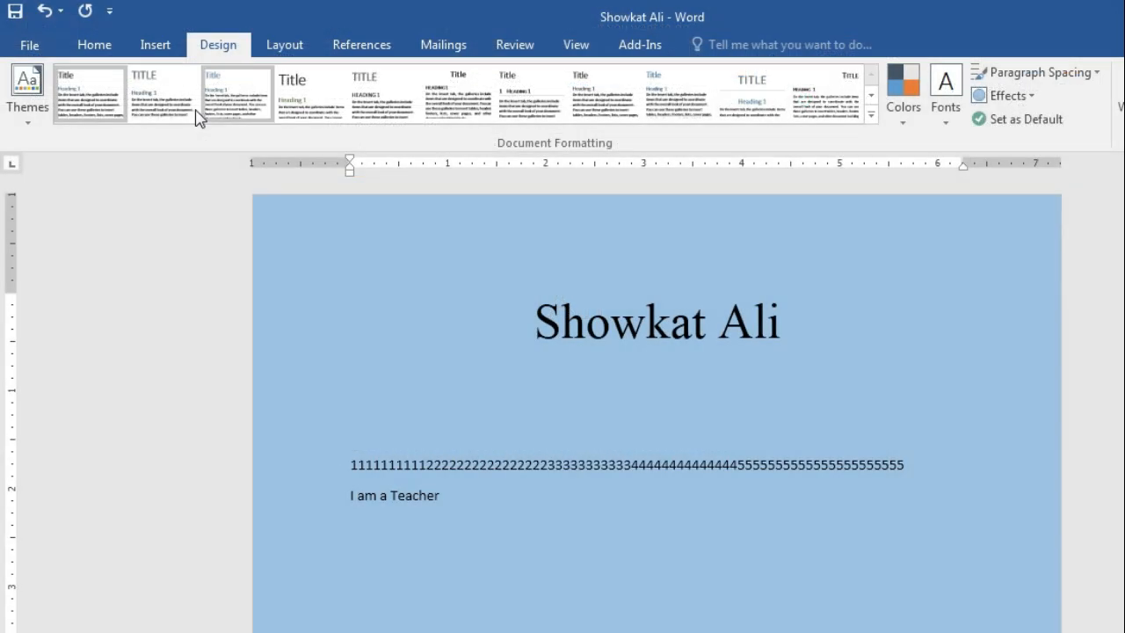
click(94, 45)
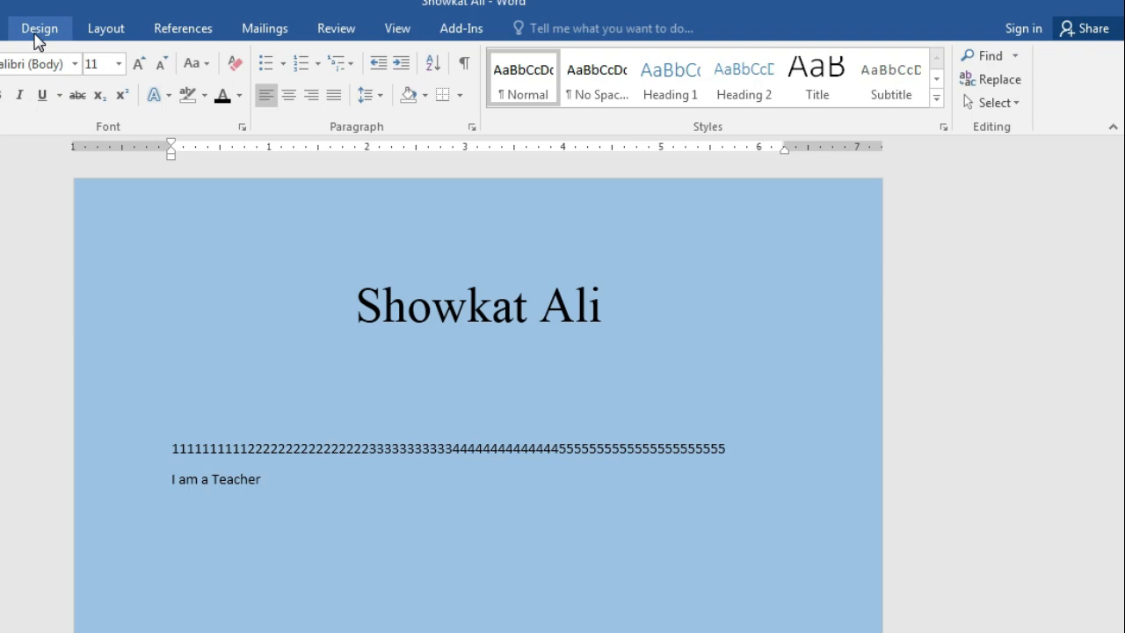
Set Page Color back to No Color, then switch to the outline PDF
click(218, 46)
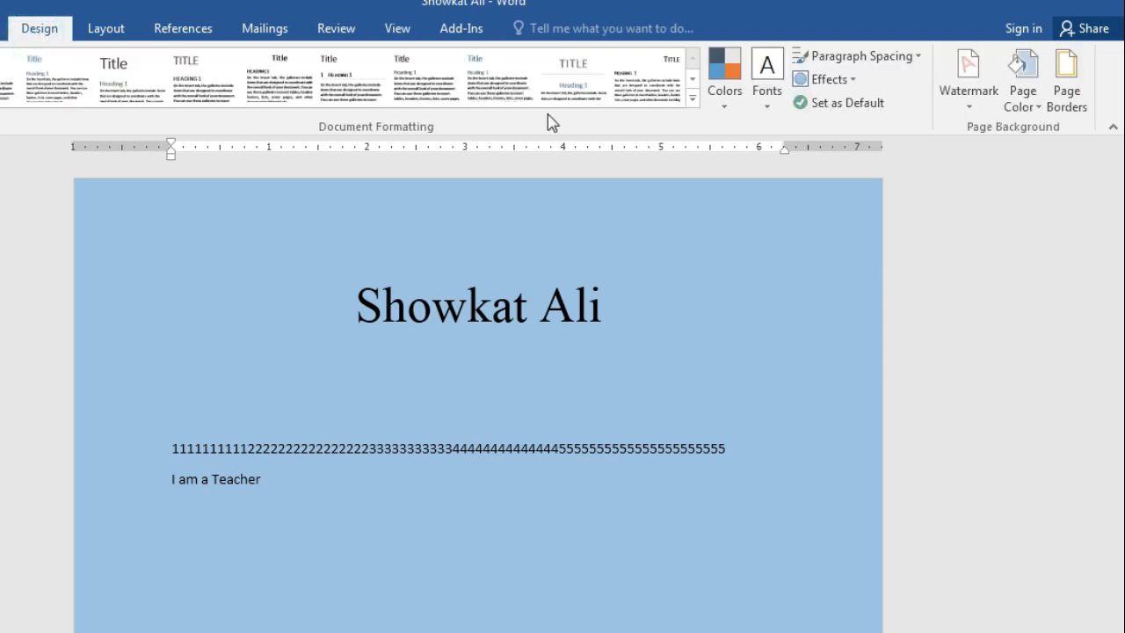
click(1019, 99)
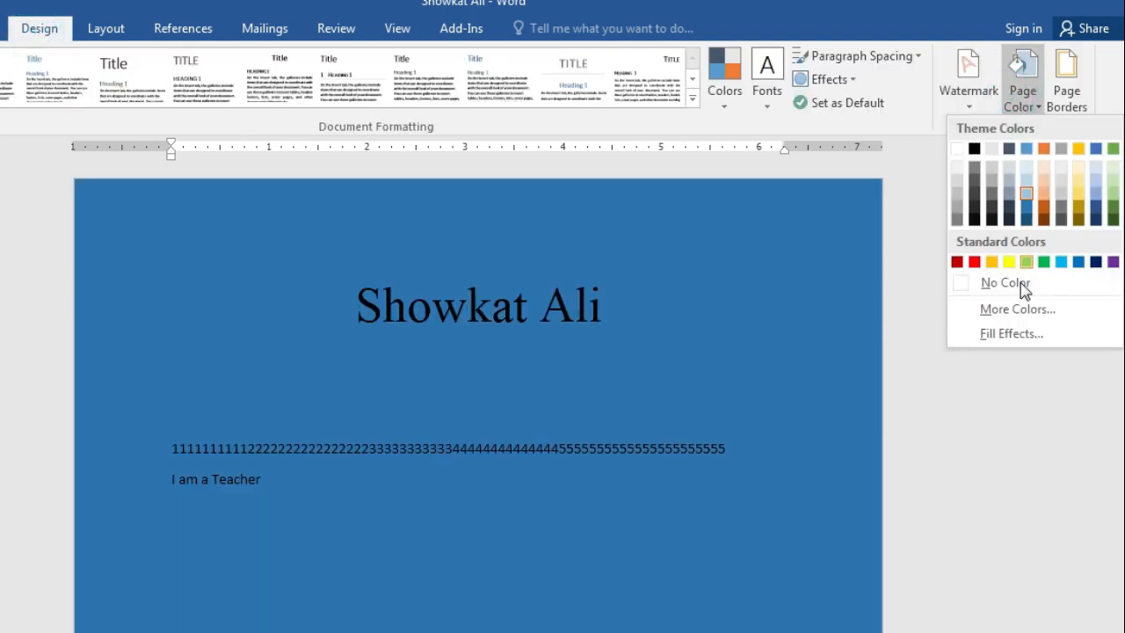
click(1022, 289)
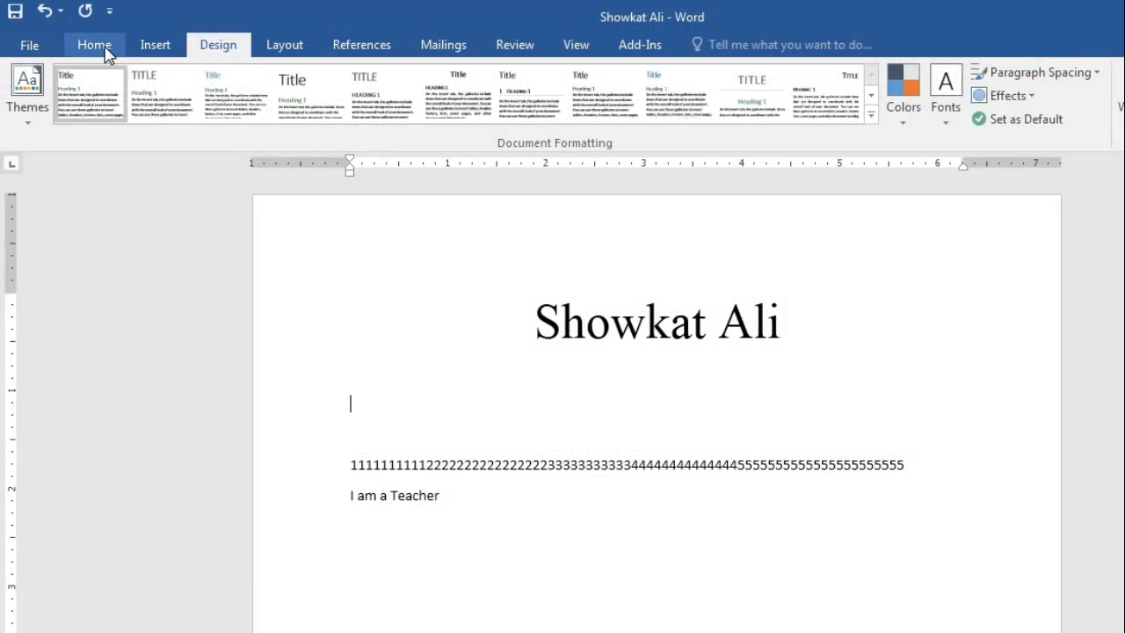
click(95, 46)
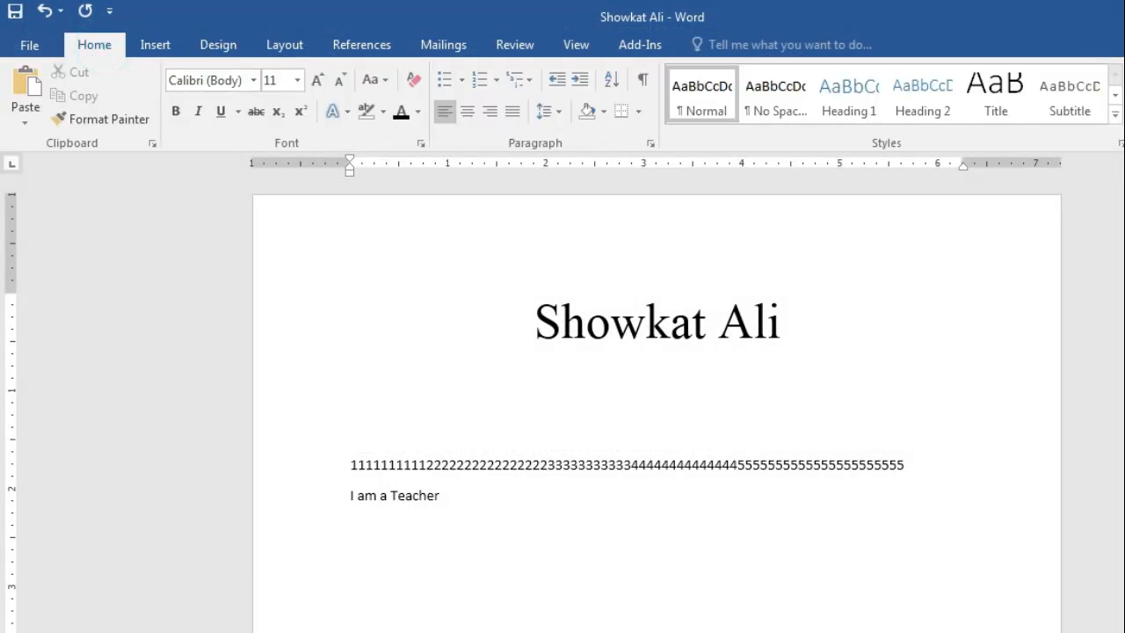
key(alt+Tab)
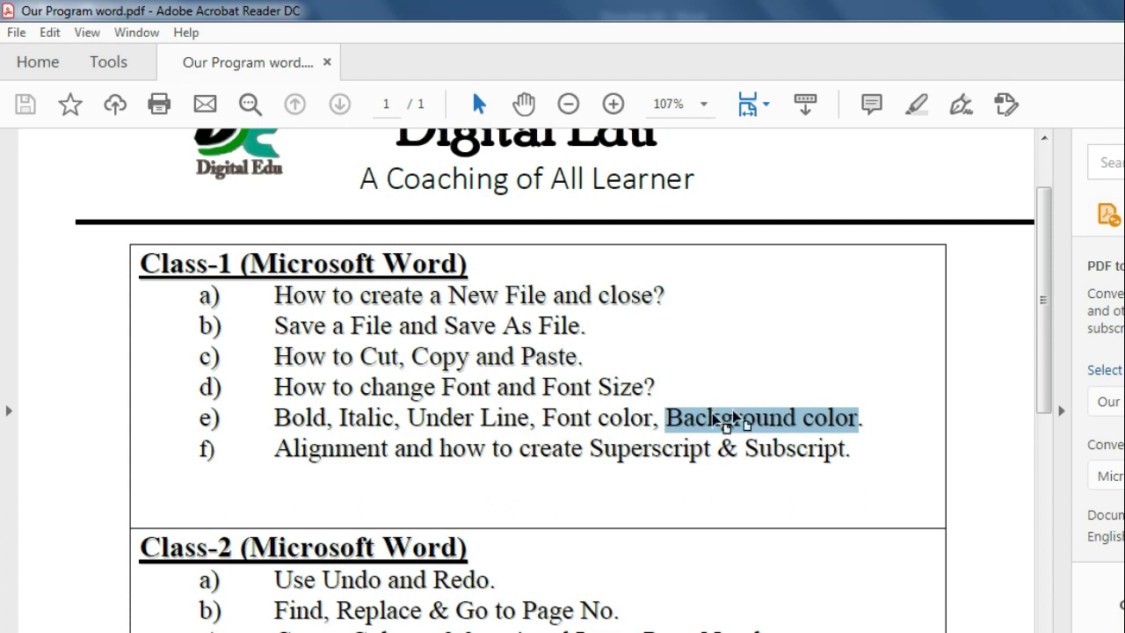
click(357, 477)
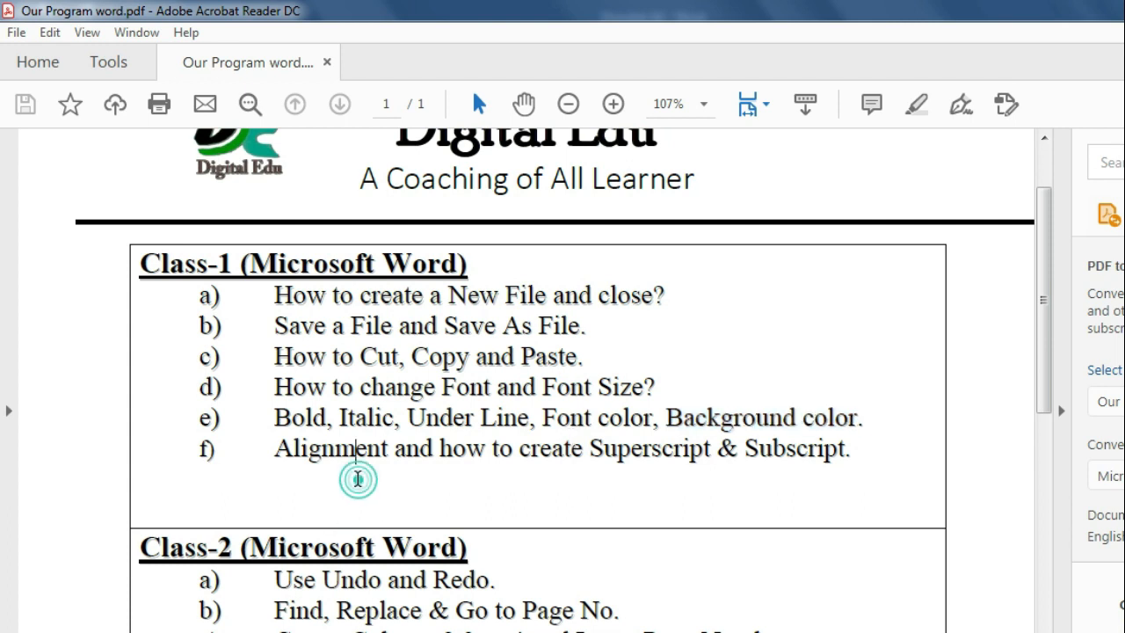
click(275, 457)
drag(275, 457, 853, 455)
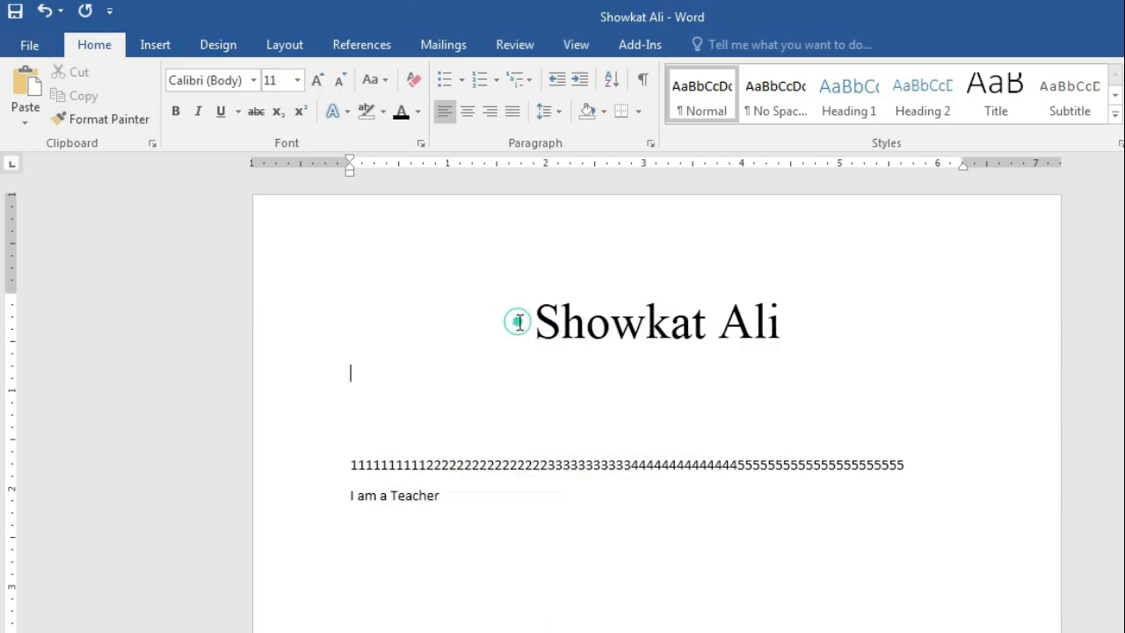
drag(518, 321, 823, 322)
Try left, center and right alignment on the title, leave it justified, then clear the PDF selection
click(442, 111)
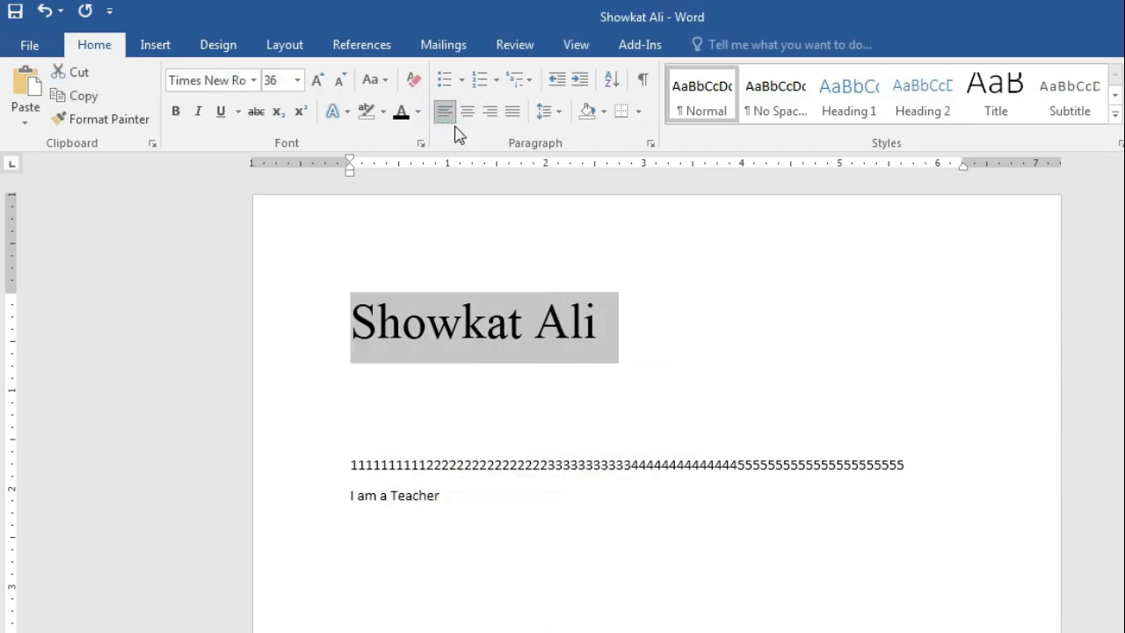
click(469, 113)
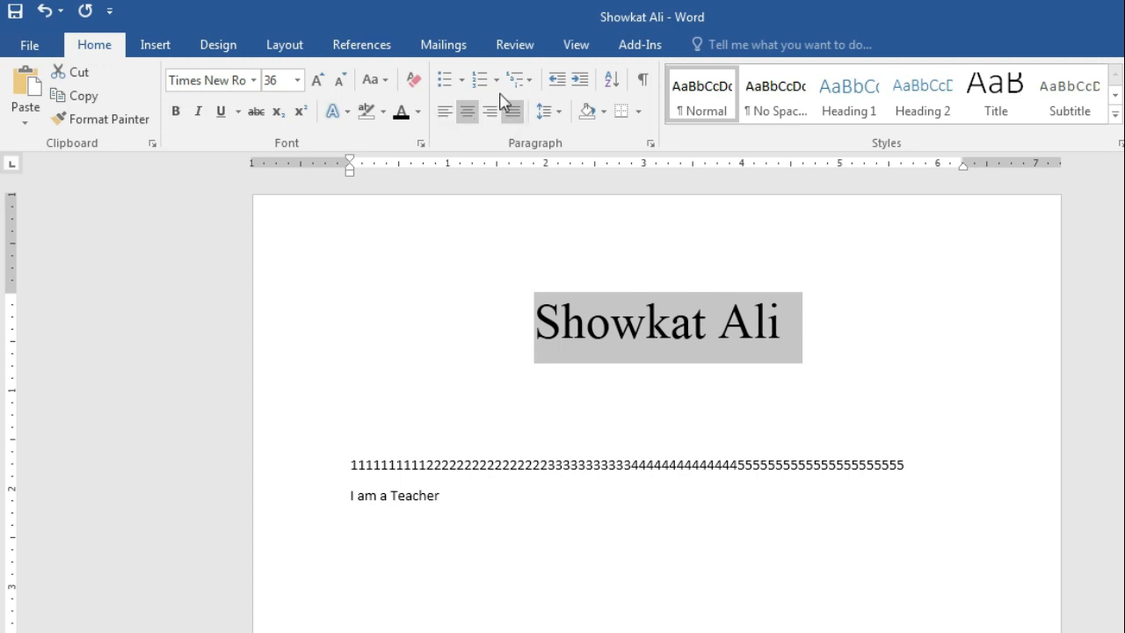
click(446, 113)
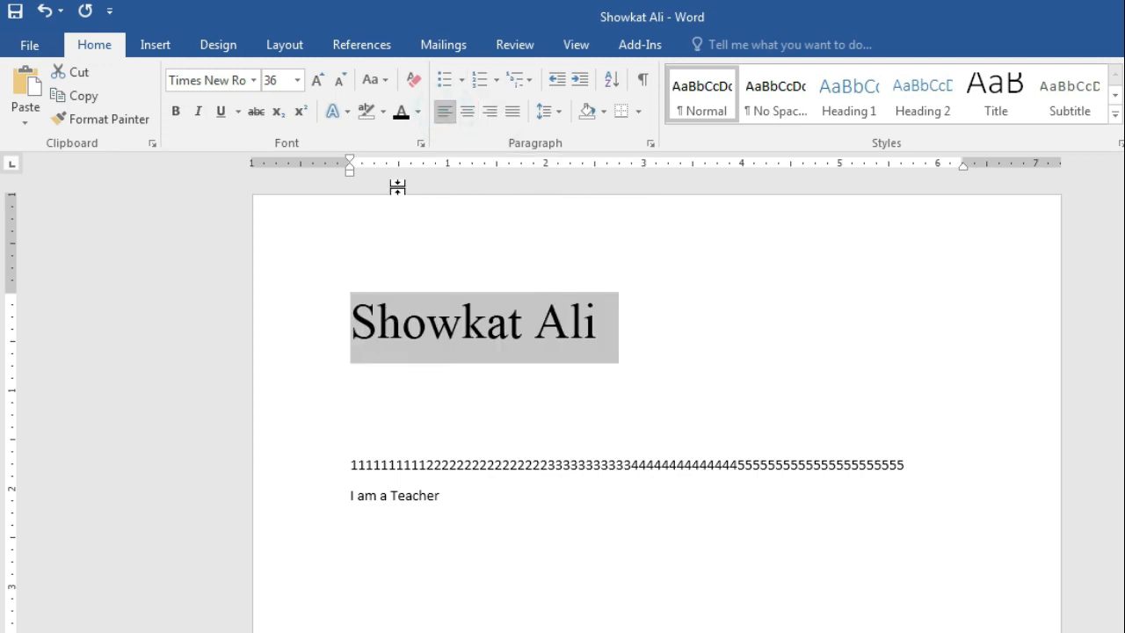
click(469, 117)
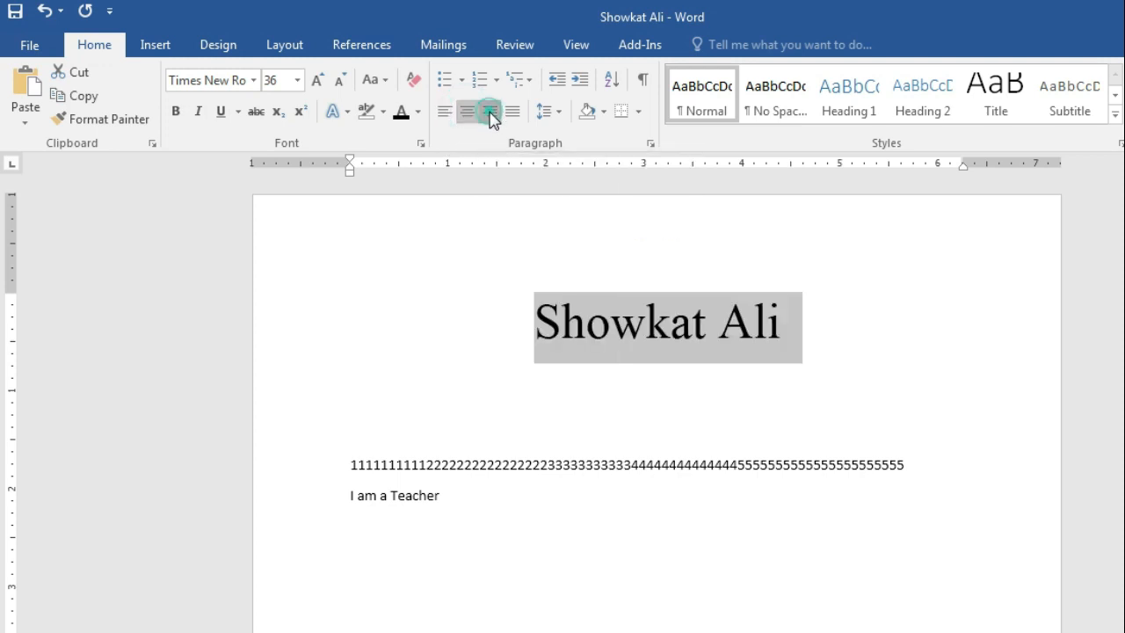
click(490, 117)
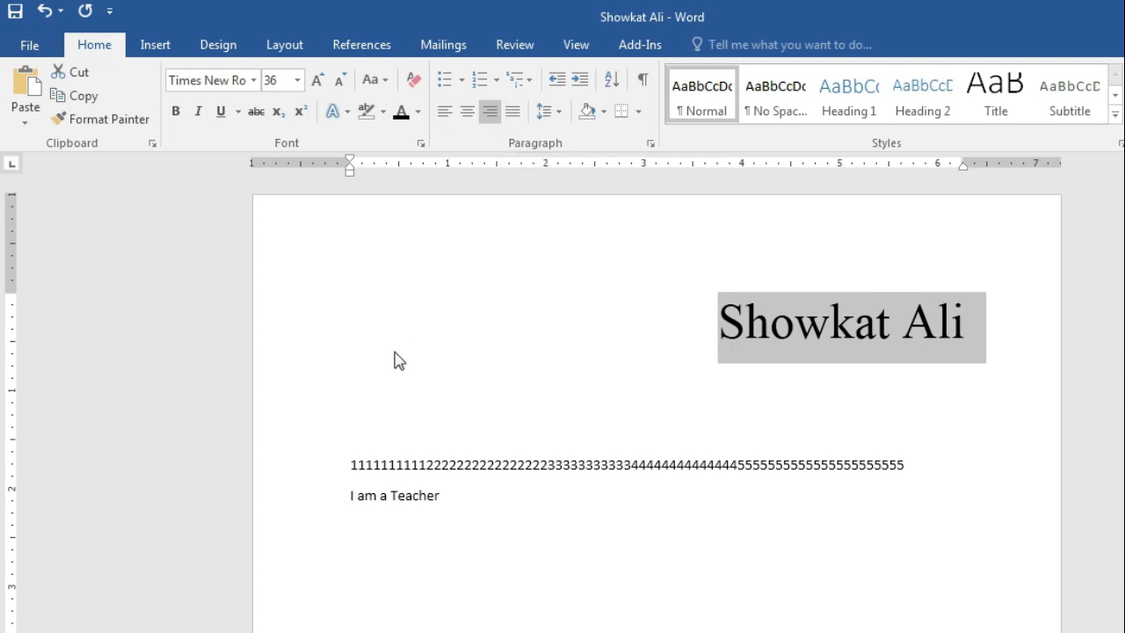
click(516, 117)
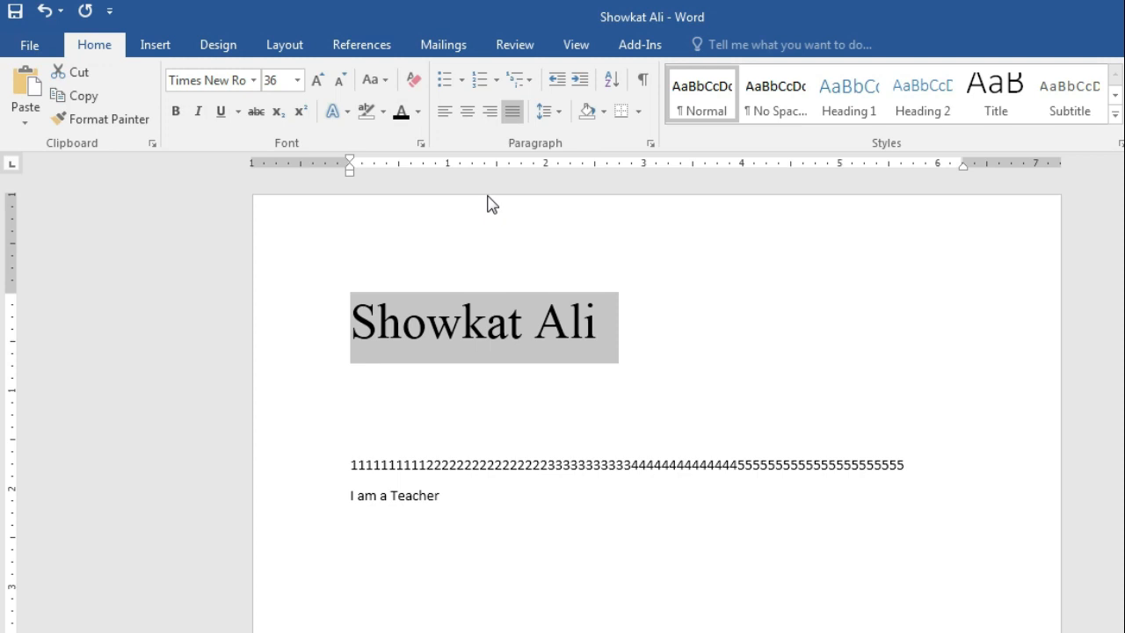
key(alt+Tab)
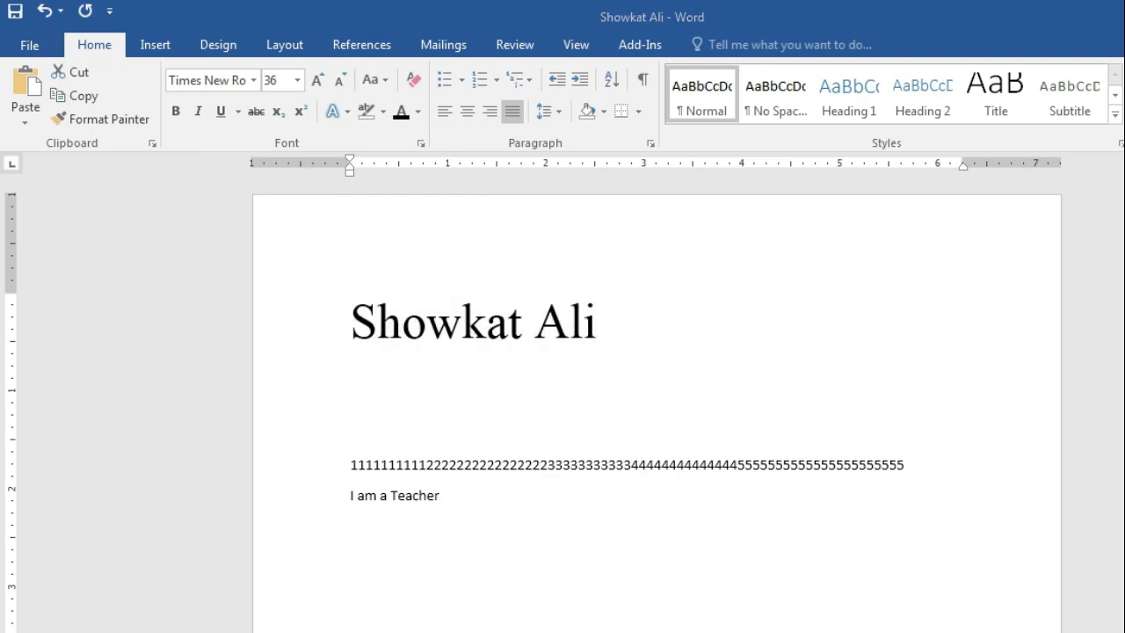
click(583, 470)
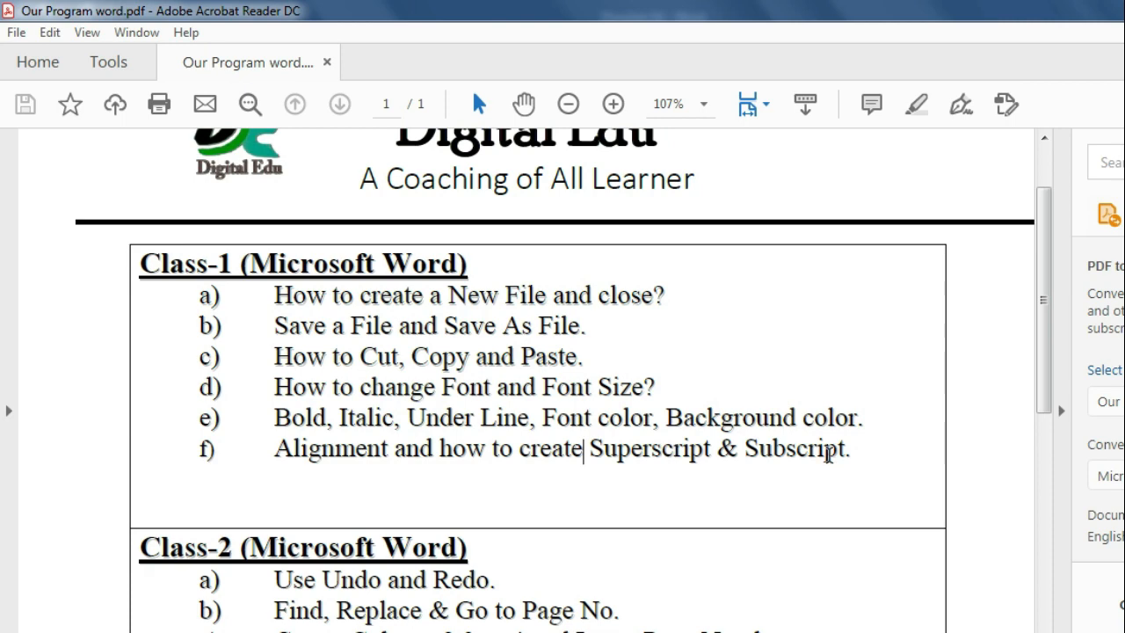
Add a new line 'A' below the title, removing stray digits, and turn on Superscript
key(alt+Tab)
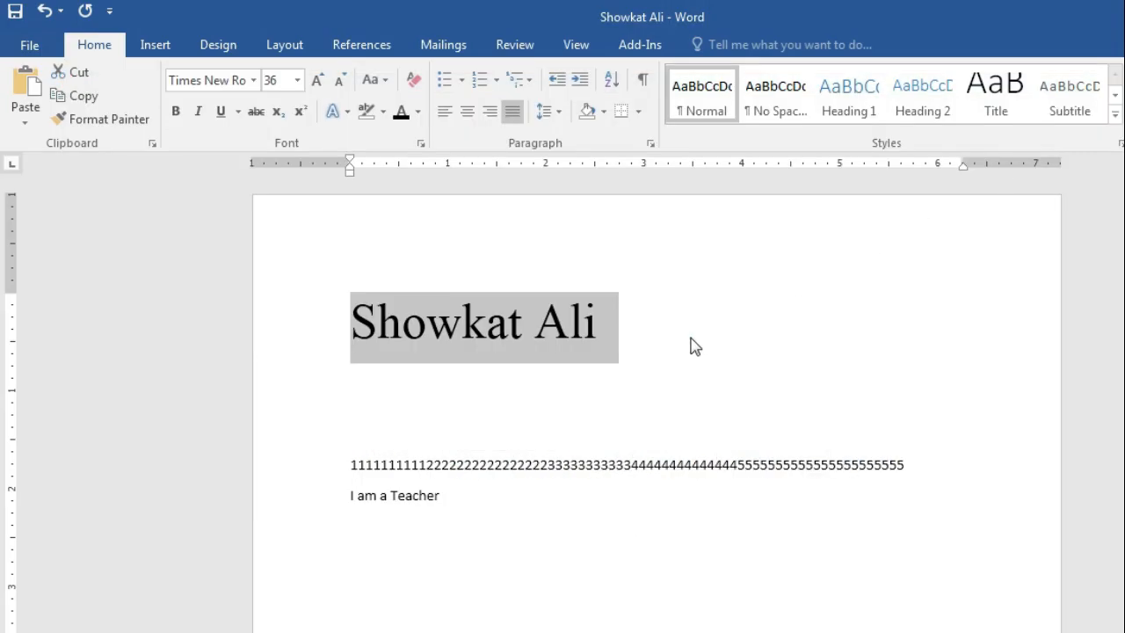
click(682, 338)
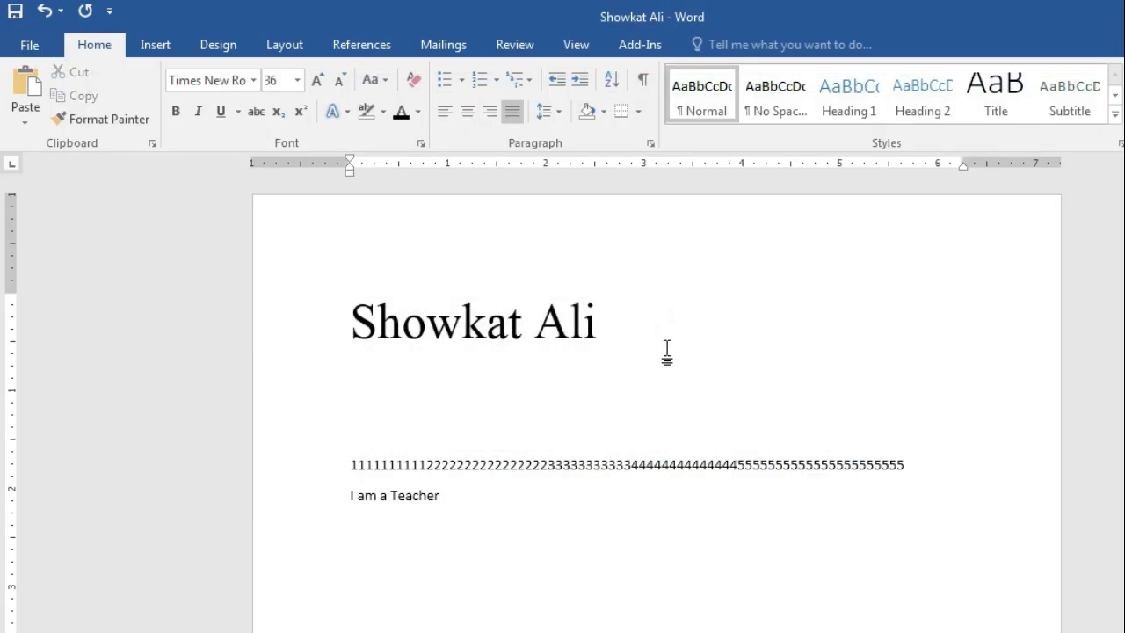
key(Return)
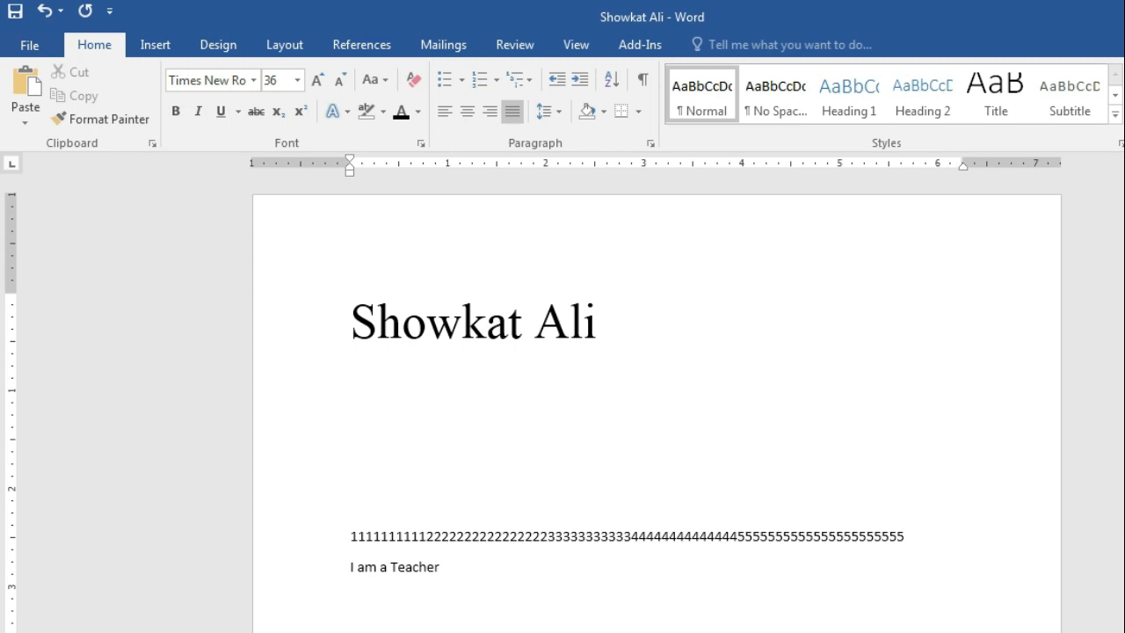
text(A2)
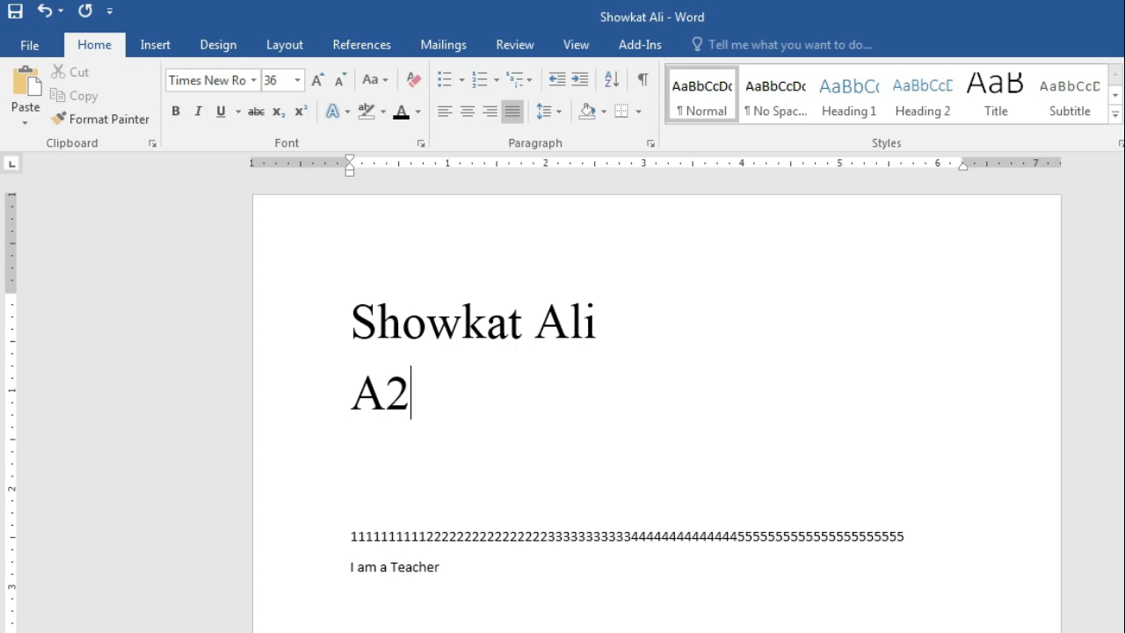
key(BackSpace)
text(3)
key(BackSpace)
text(2)
key(BackSpace)
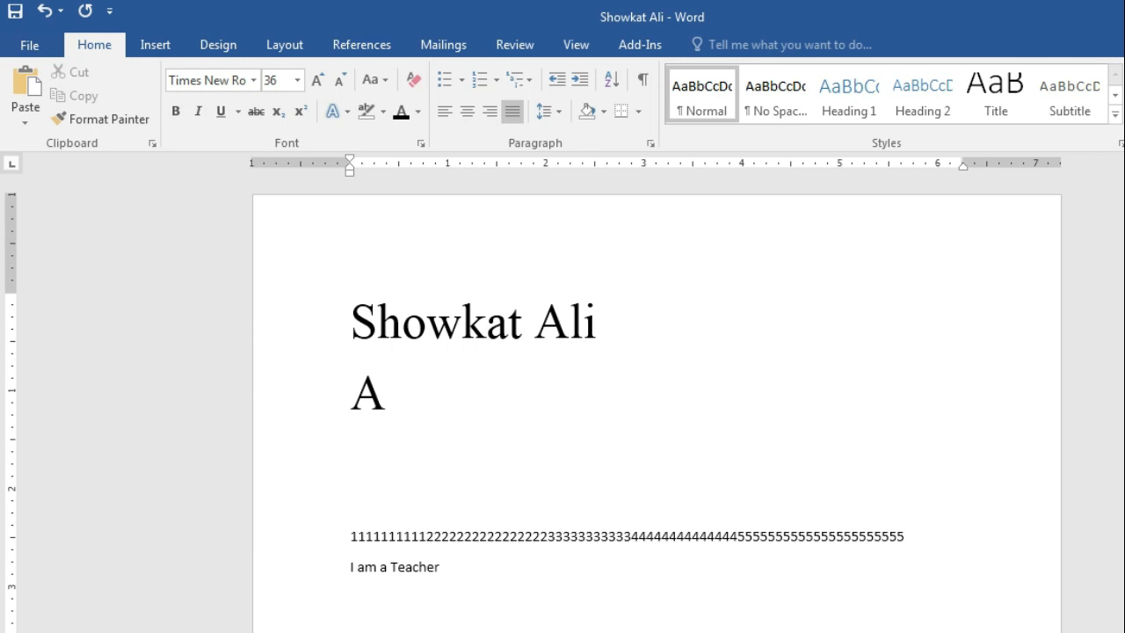
click(302, 114)
text(2)
text(3)
Give A a superscript 2, deleting the stray superscript digits
key(BackSpace)
key(BackSpace)
text(45)
key(BackSpace)
key(BackSpace)
click(302, 113)
text(2)
text(+)
key(BackSpace)
click(297, 115)
Type +B with a superscript 2, then start a new line with C
text(+)
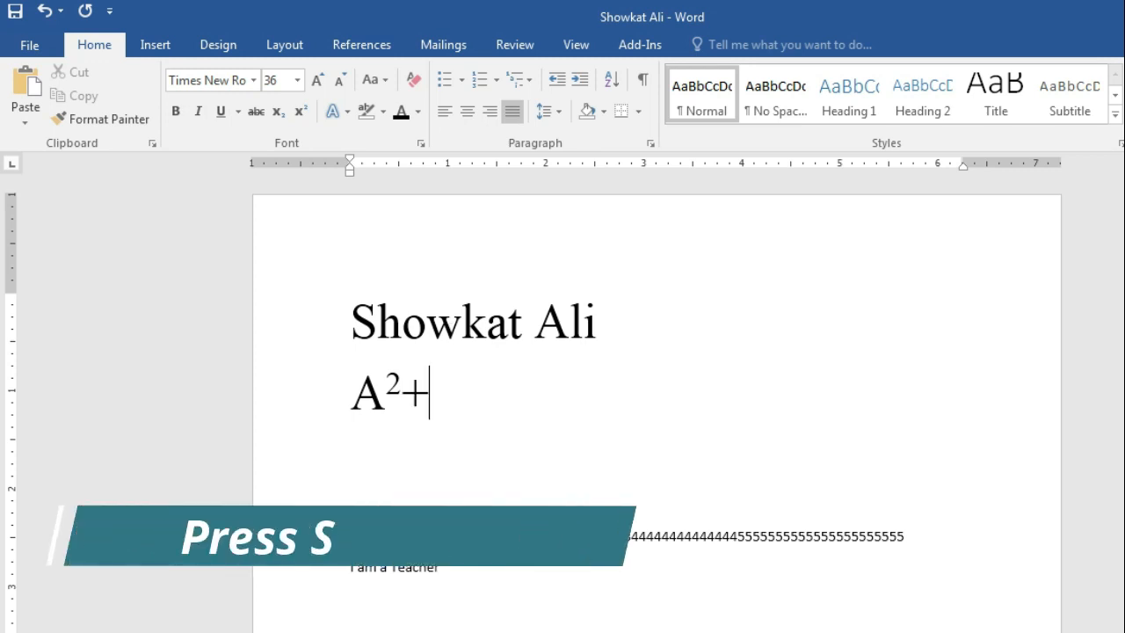
text(B)
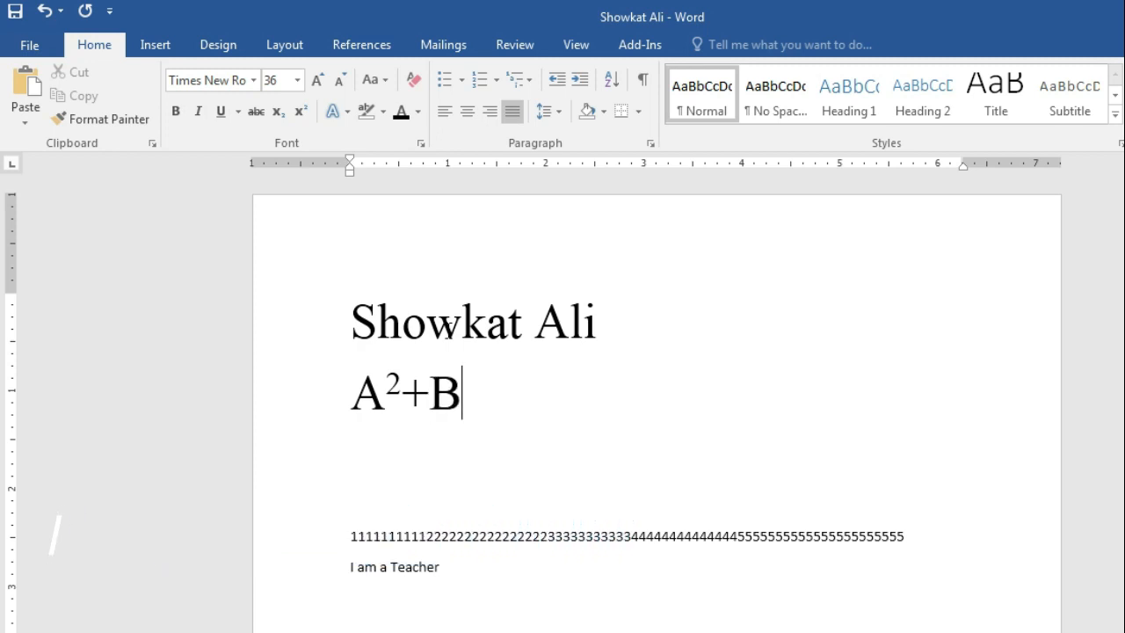
click(300, 113)
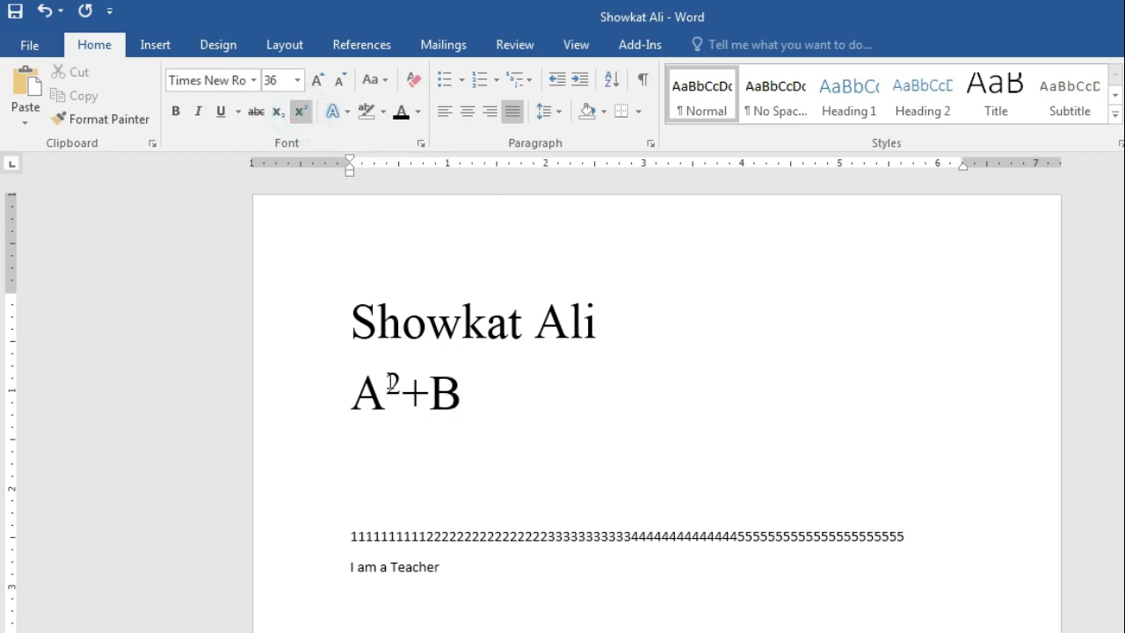
text(2)
click(300, 123)
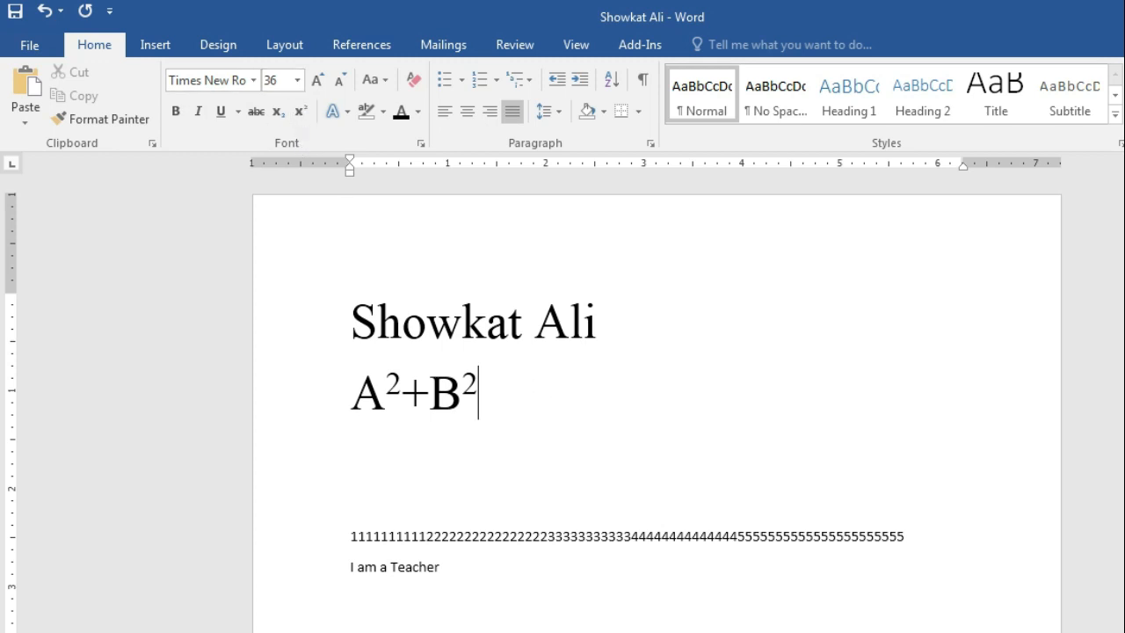
key(Return)
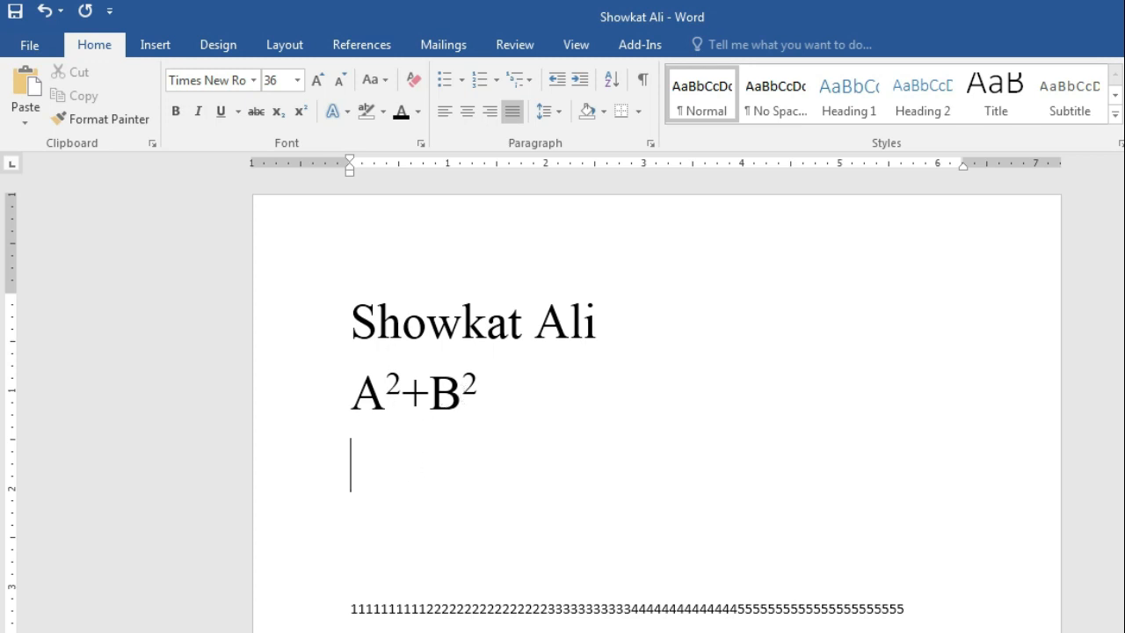
text(C)
Complete the third line as C₃+D₅, typing the 3 and 5 as subscripts
click(279, 118)
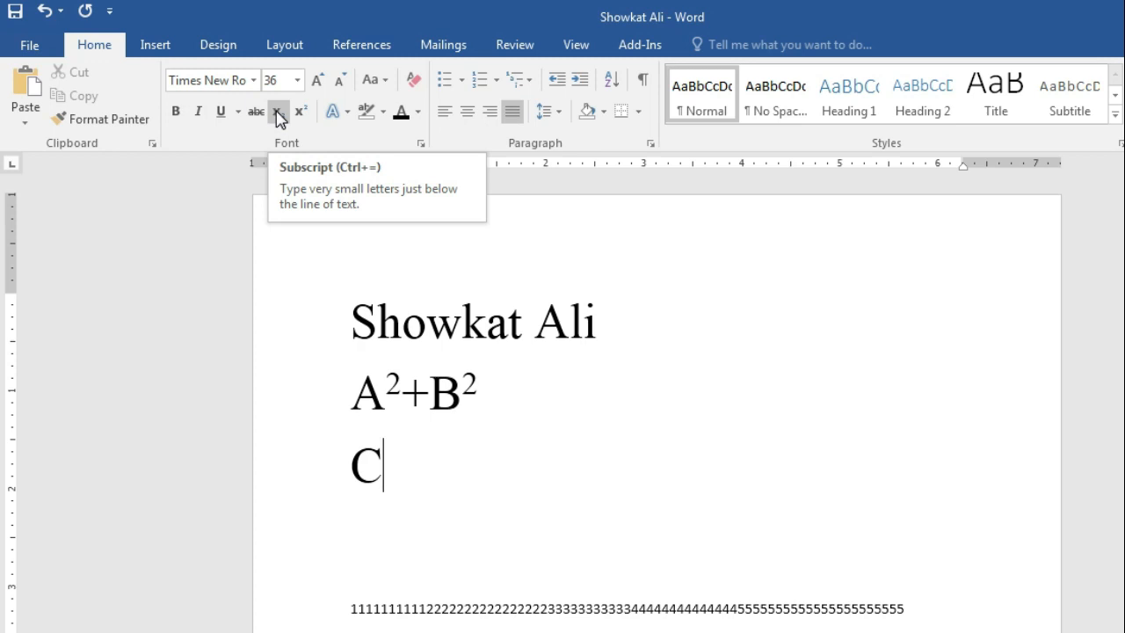
click(279, 118)
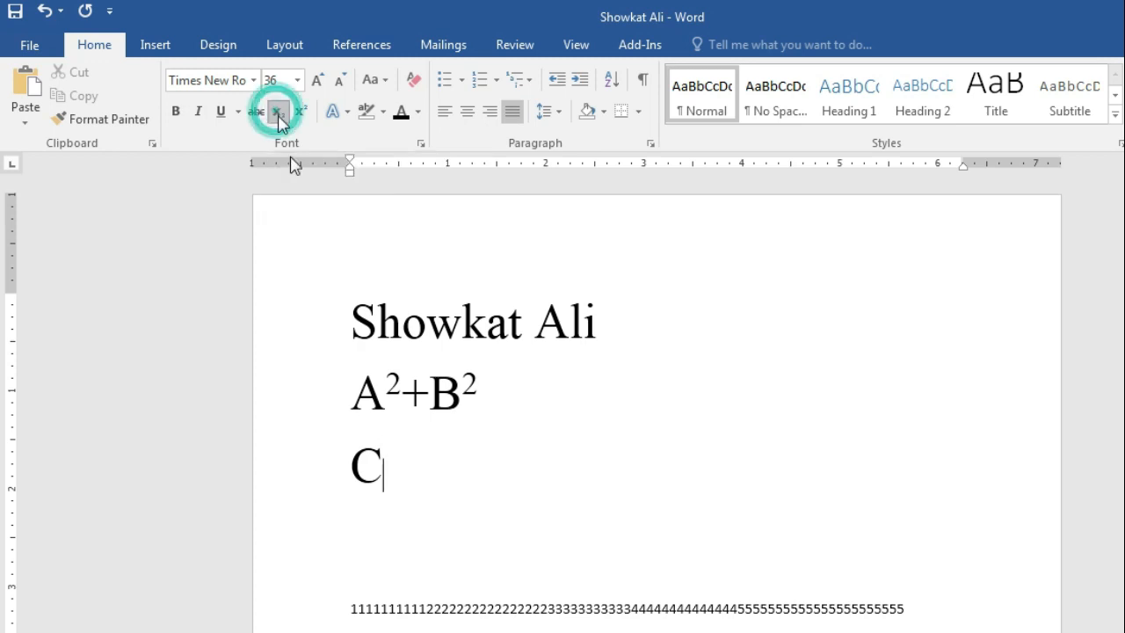
text(3)
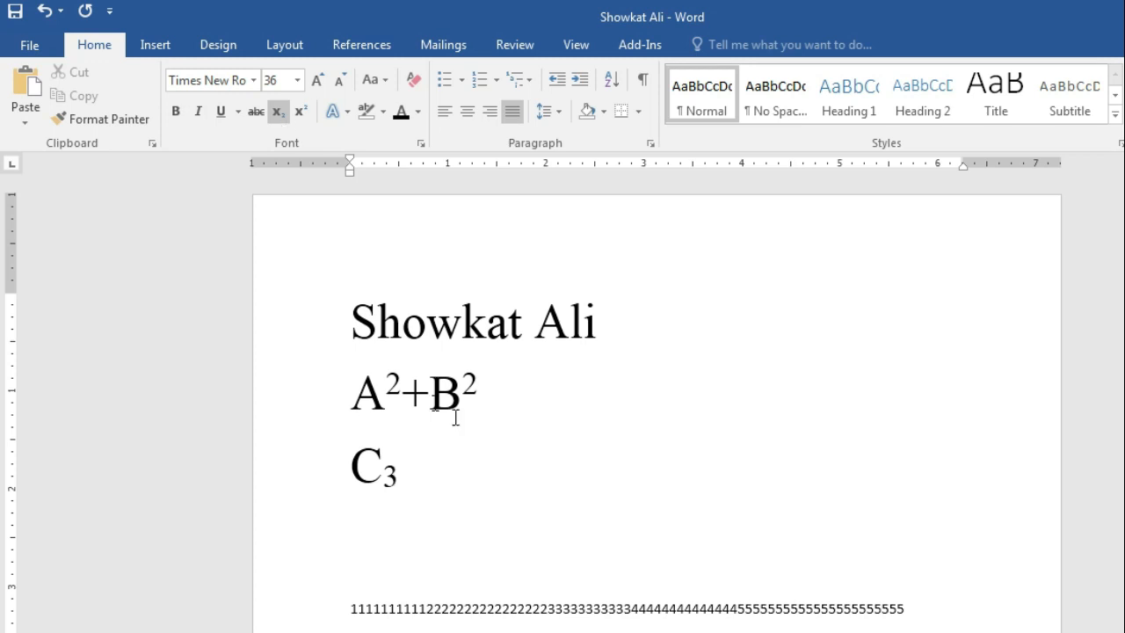
click(282, 119)
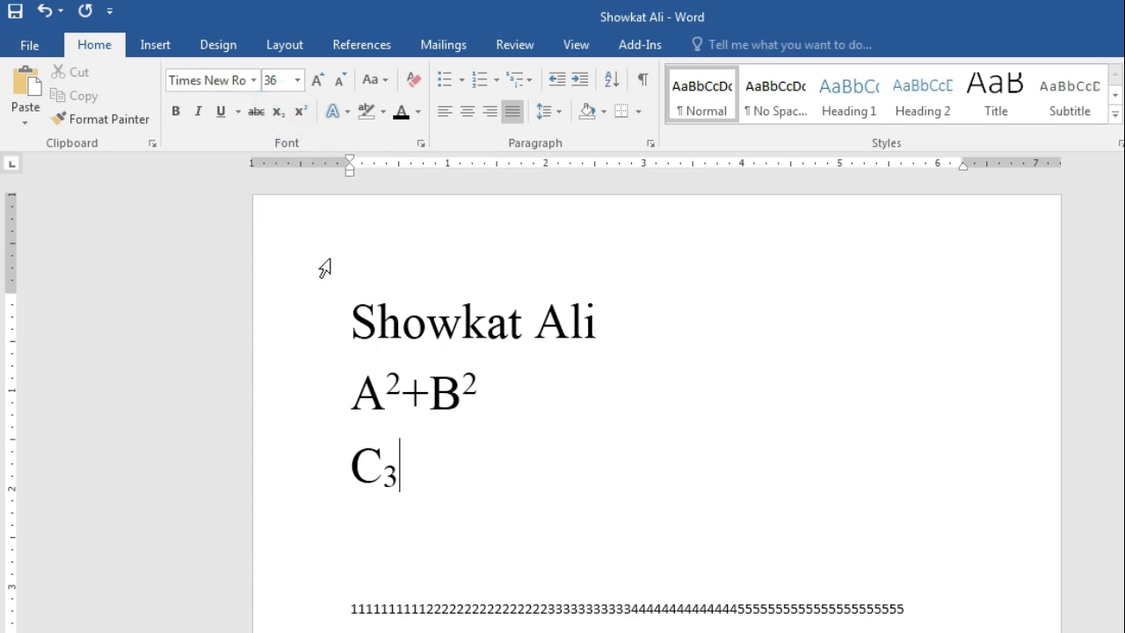
text(+D)
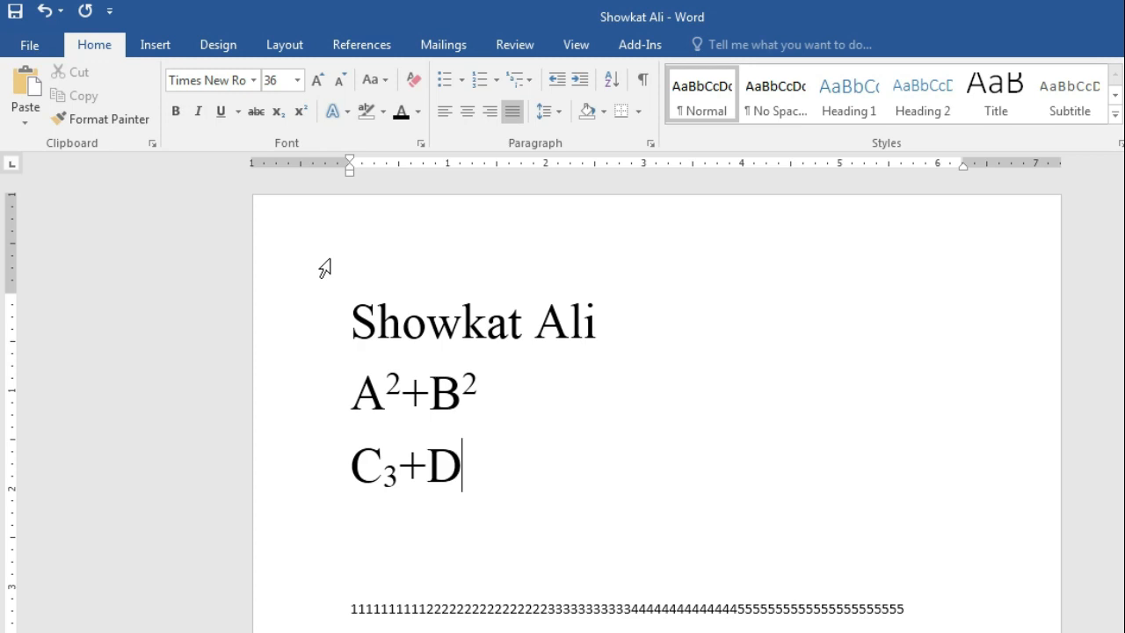
click(279, 111)
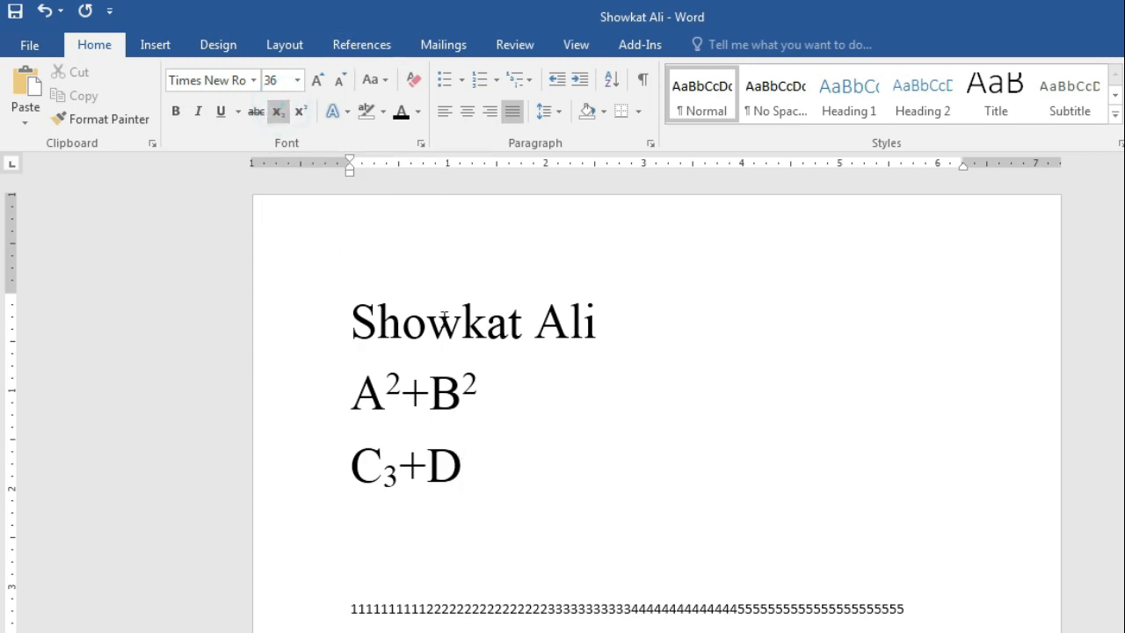
text(5)
click(279, 112)
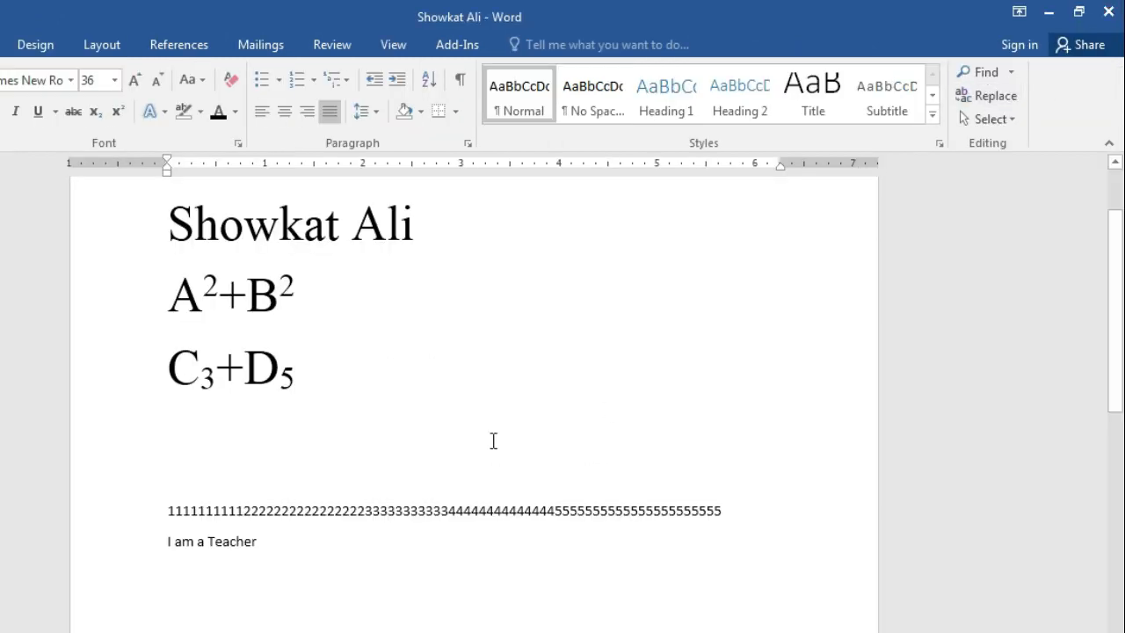
Close the Word document without saving the changes, then close the Documents folder window
click(1106, 13)
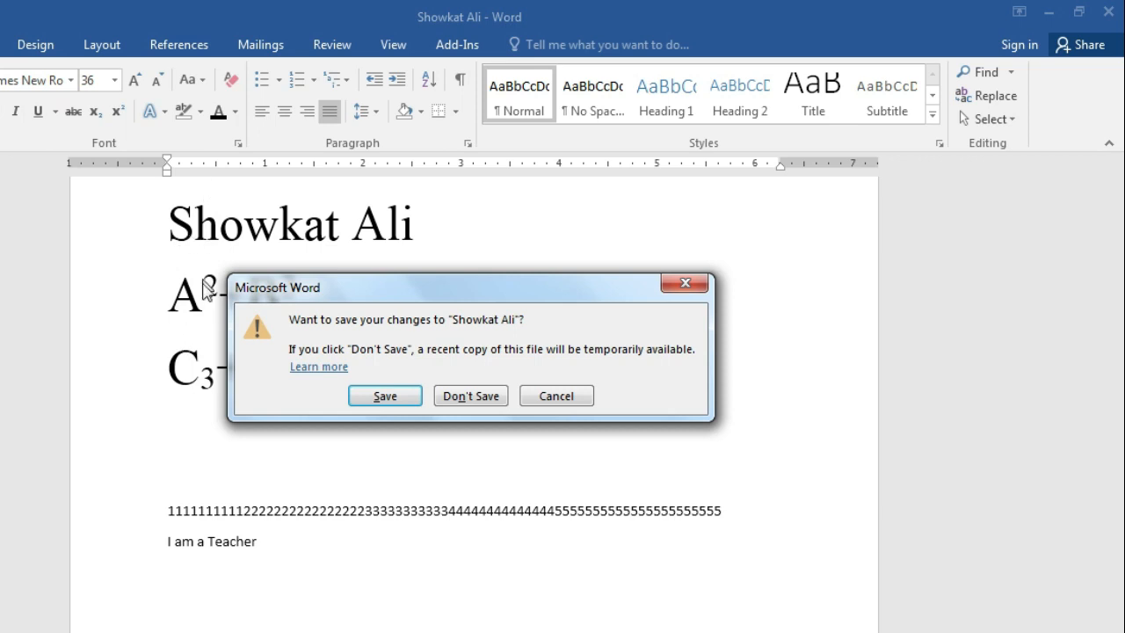
click(475, 399)
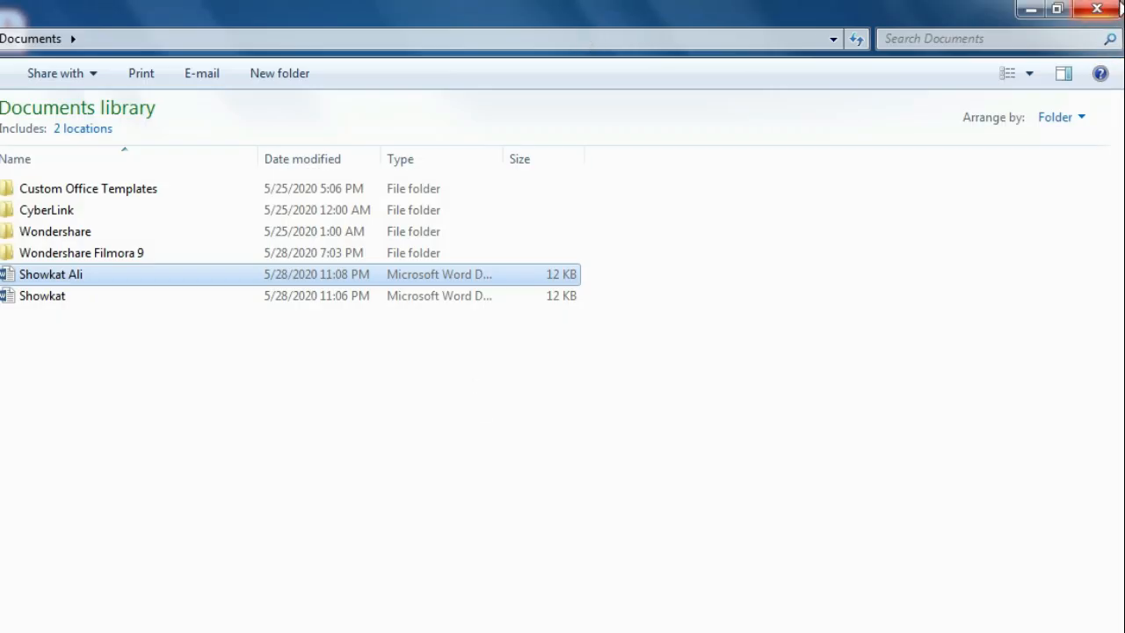
click(1109, 12)
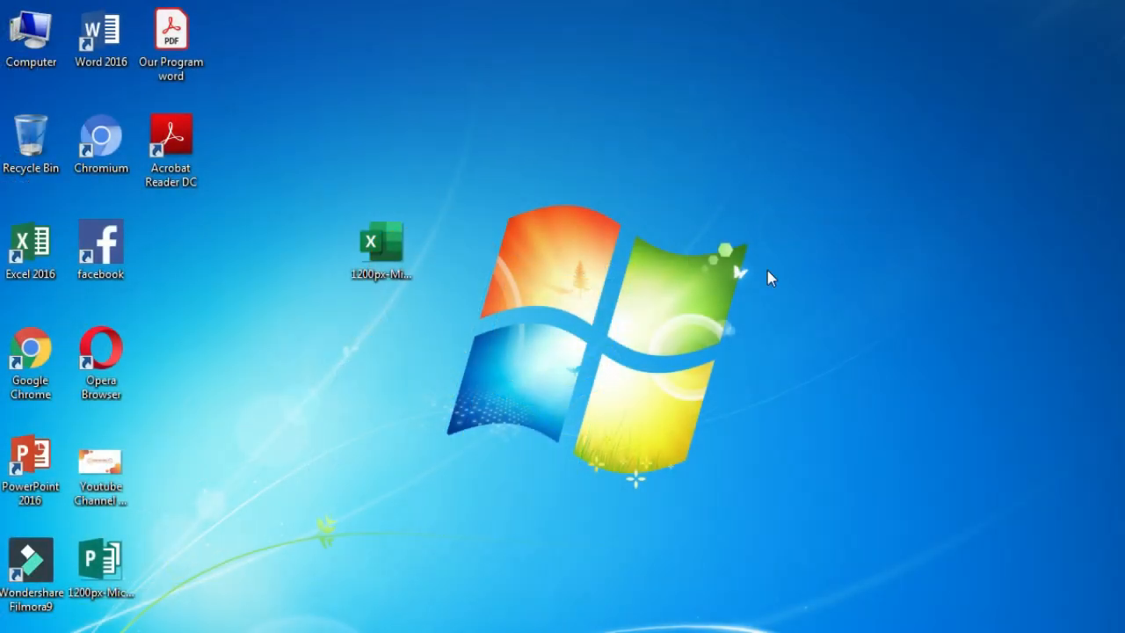